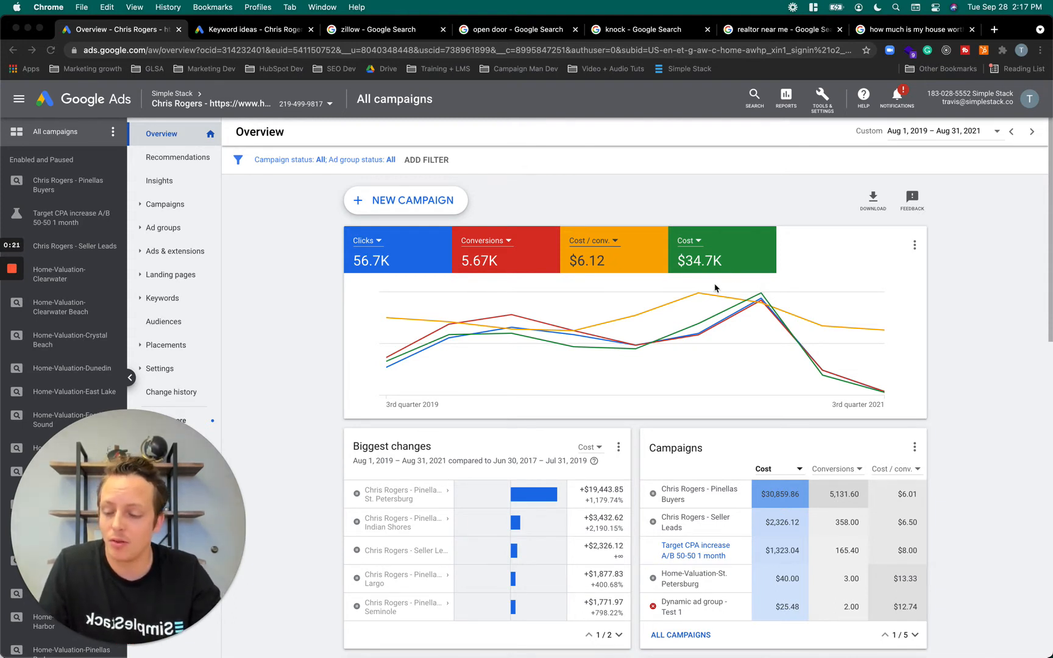
mouse_move(109, 649)
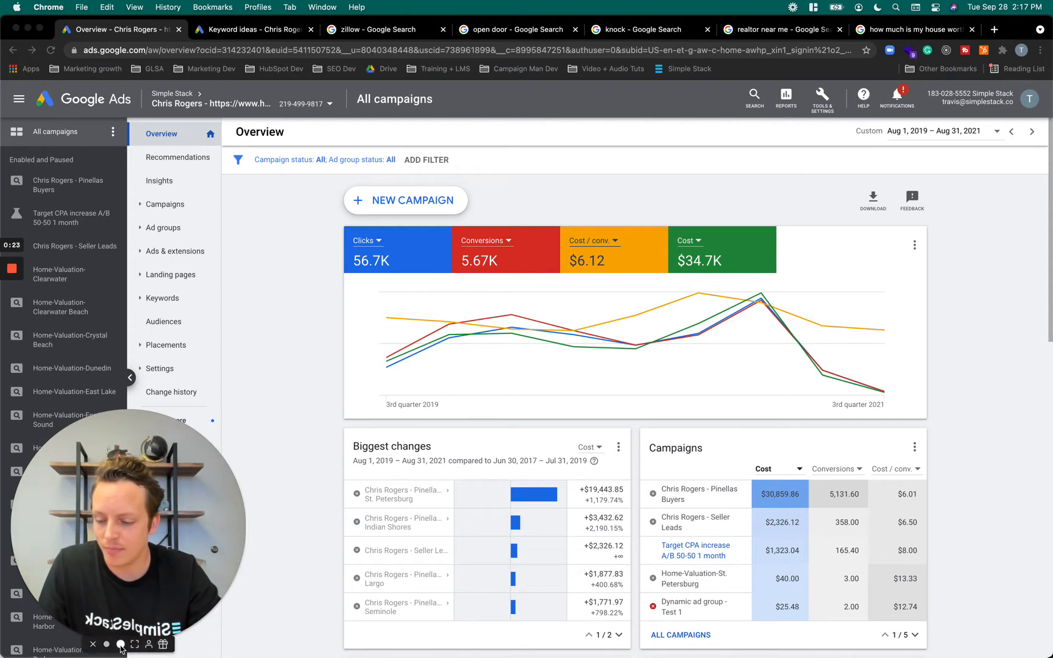
click(107, 641)
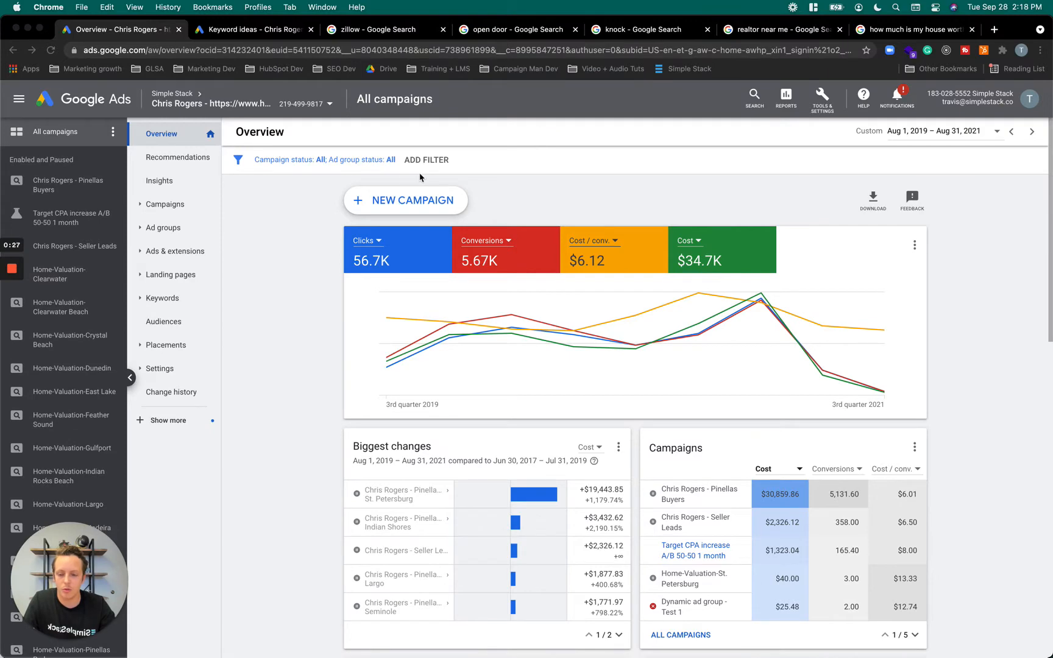
Open ads.google.com in a new browser tab, view the Google Ads account selection, and close the tab
click(994, 29)
text(as)
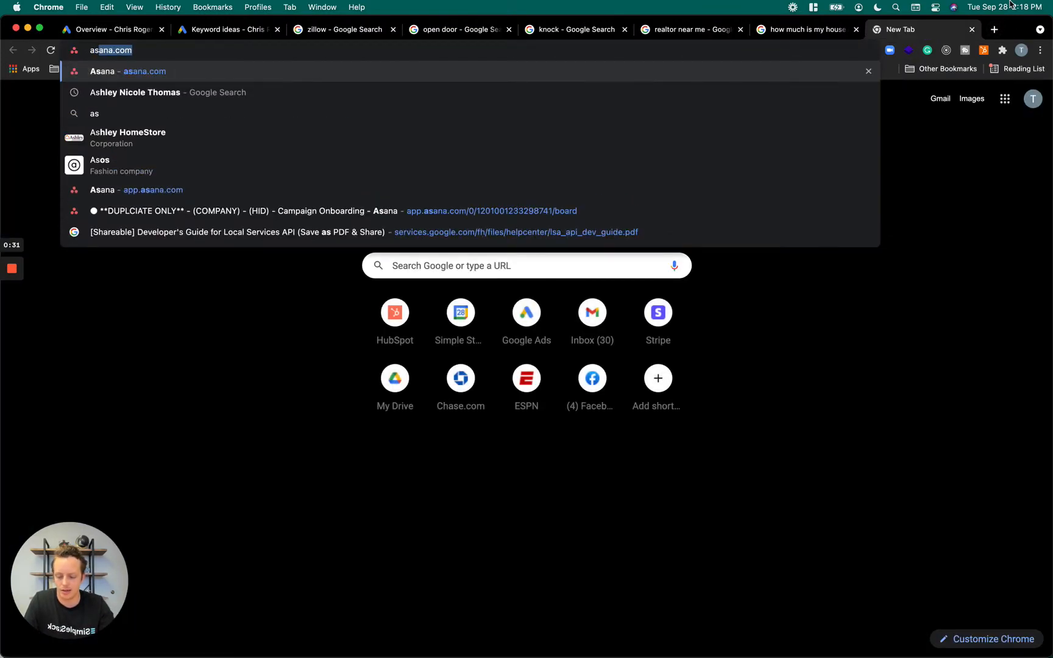
text(ds.google)
key(super+a)
text(ad)
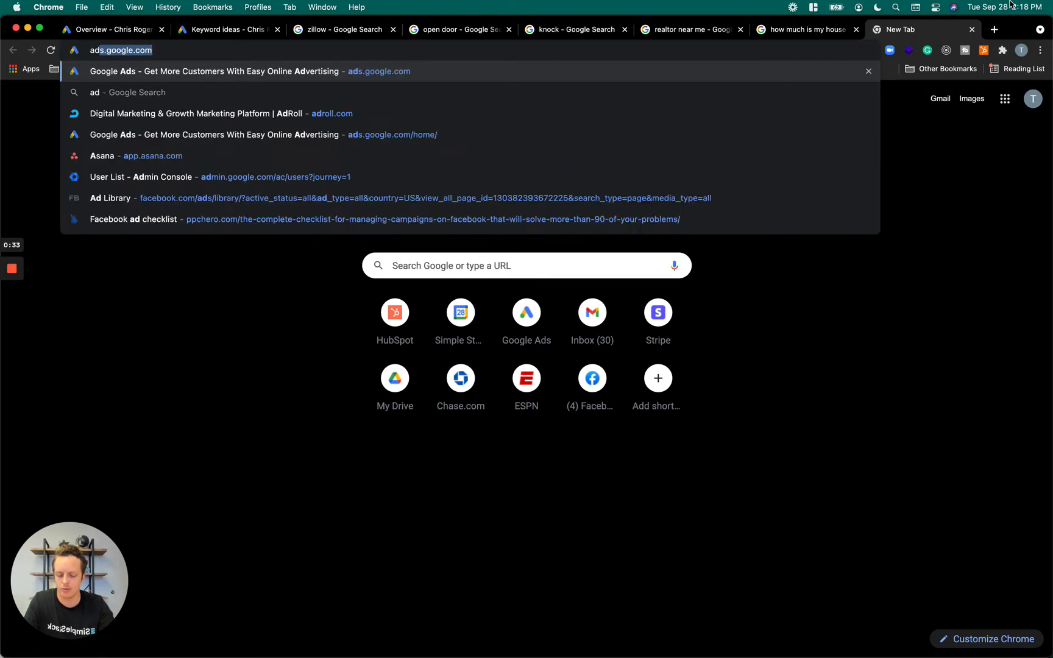
text(s.google.com)
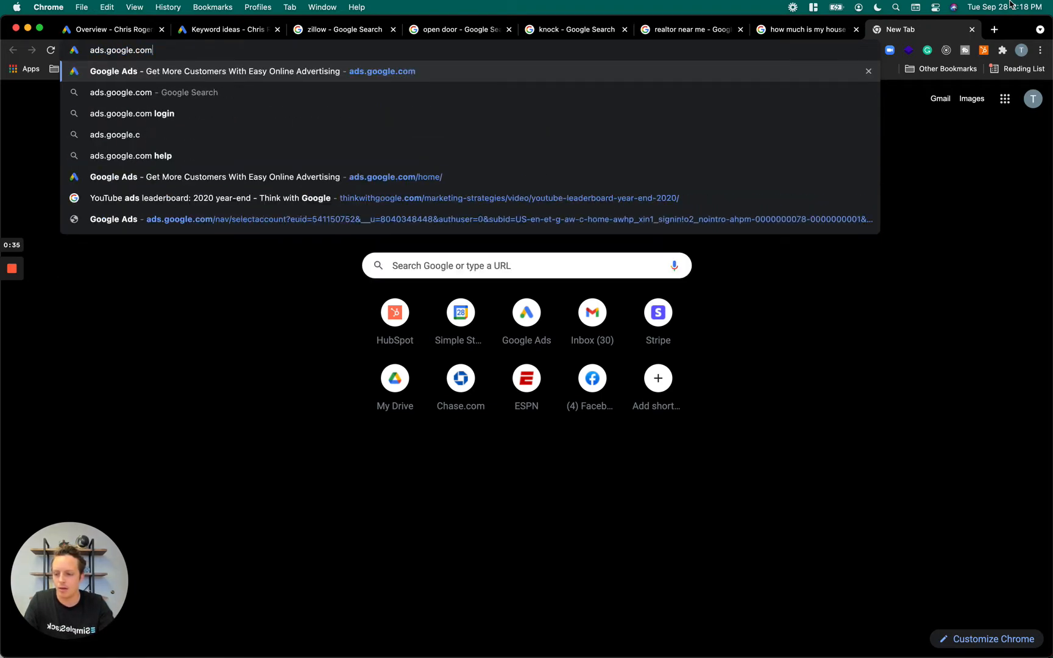
key(Return)
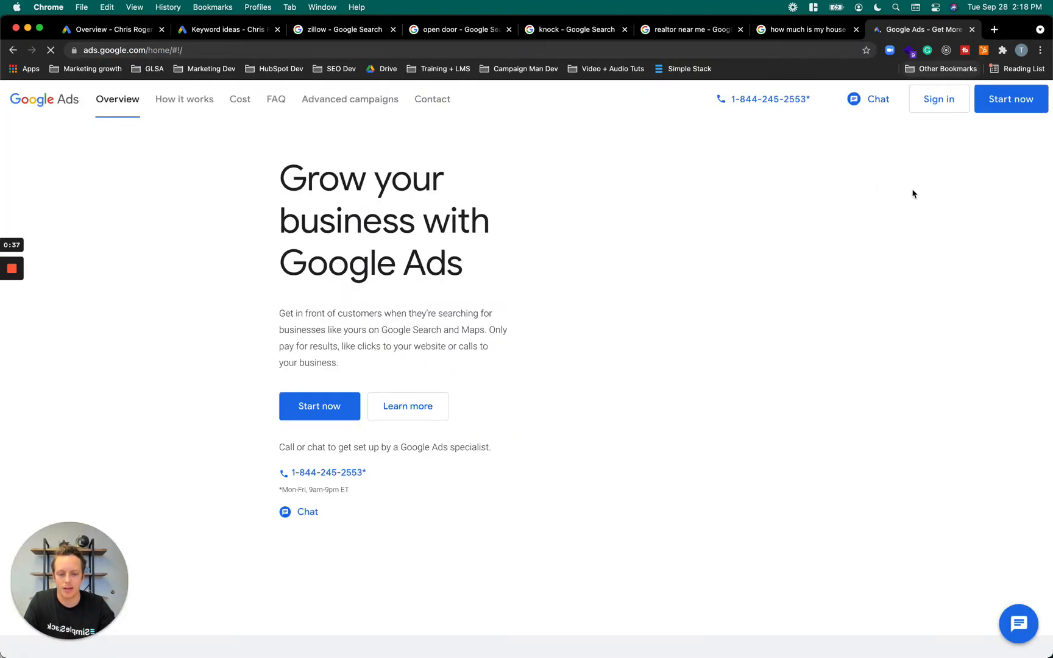
click(952, 141)
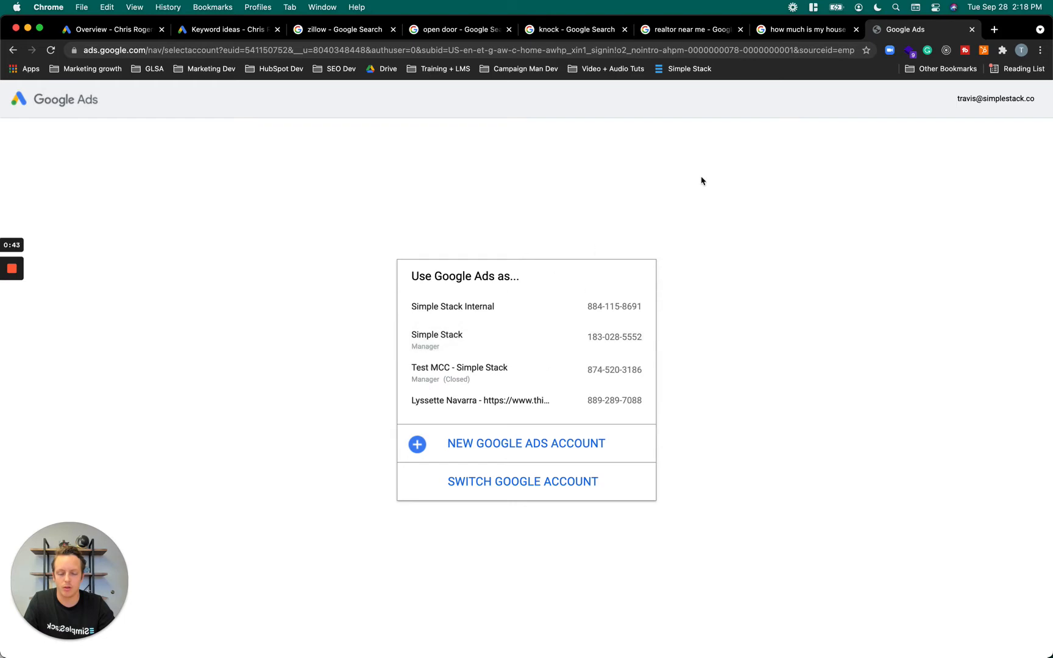
click(971, 29)
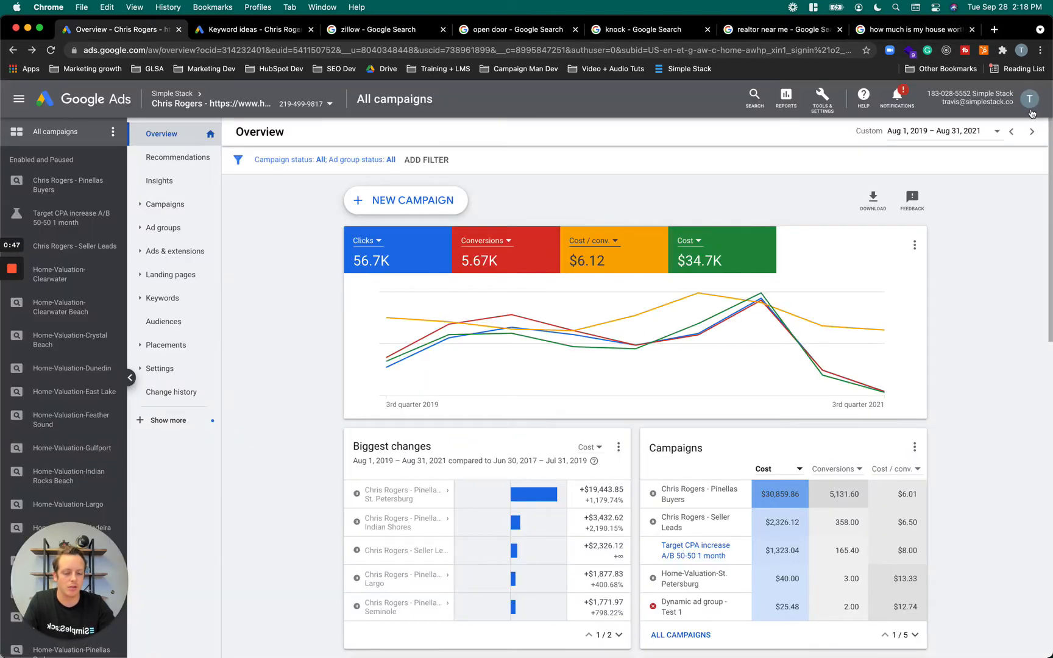
click(1029, 110)
click(701, 186)
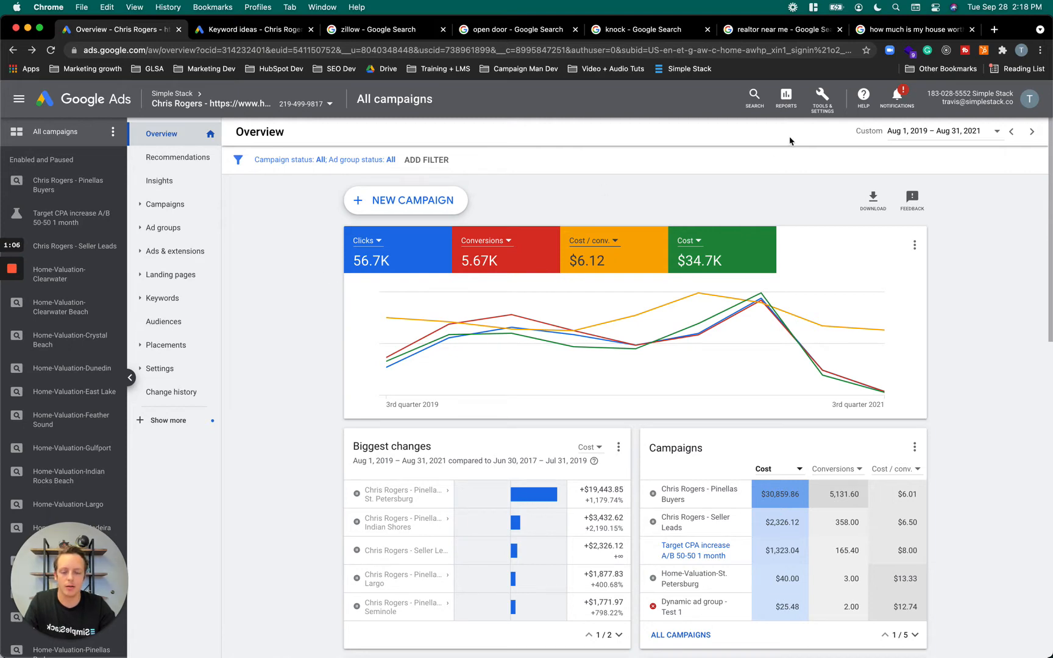
Open the Keyword Planner and switch to the existing keyword ideas for "homes for sale near me"
click(836, 104)
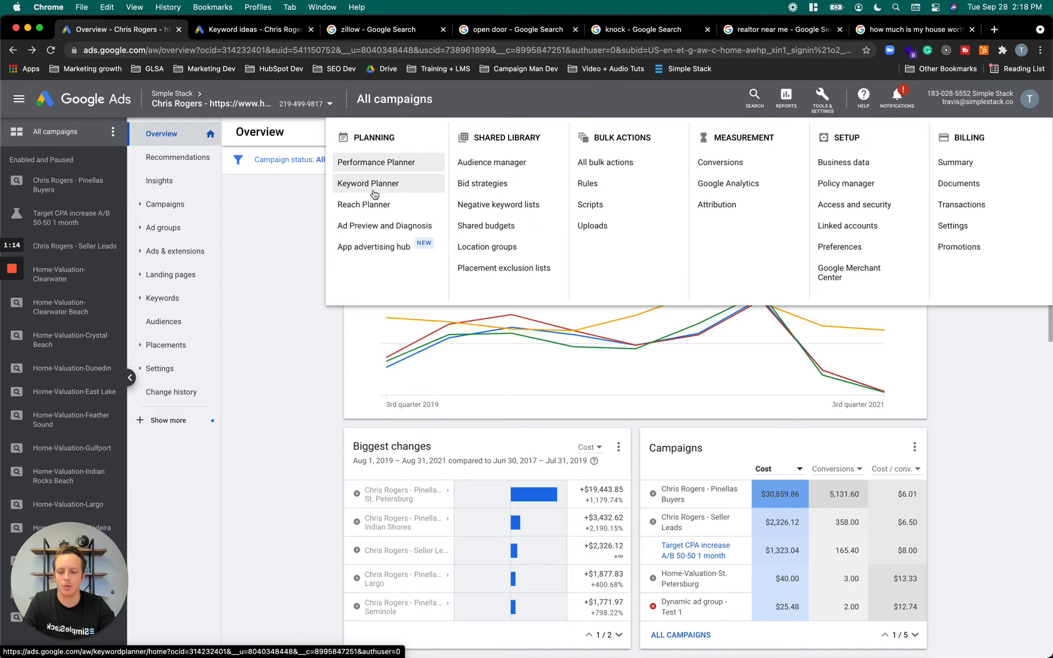
click(228, 36)
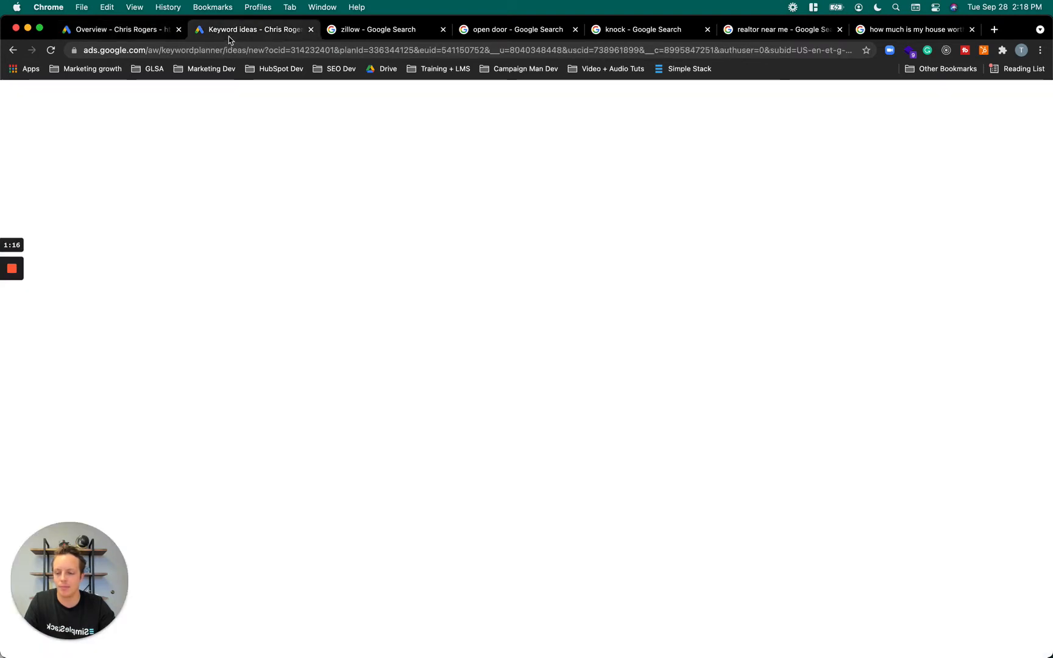
click(135, 35)
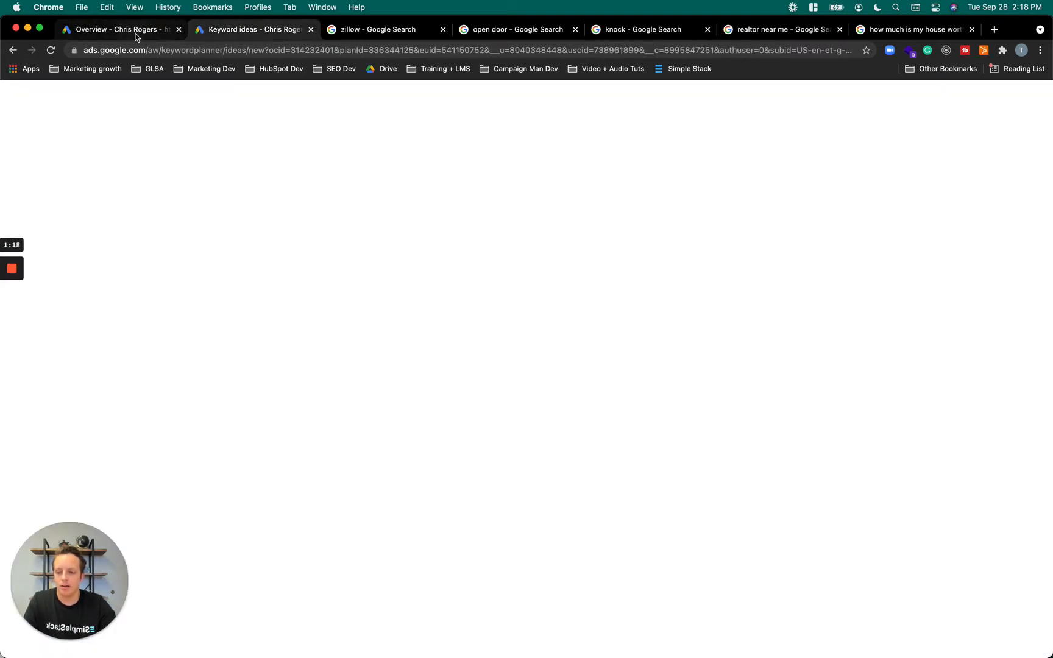
click(365, 183)
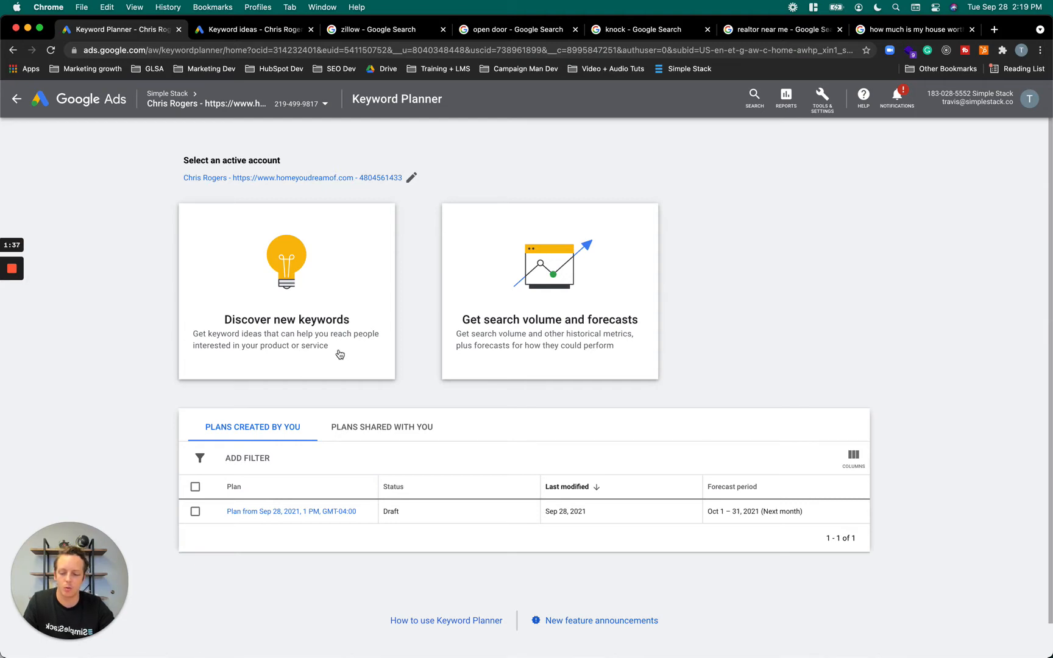
click(228, 35)
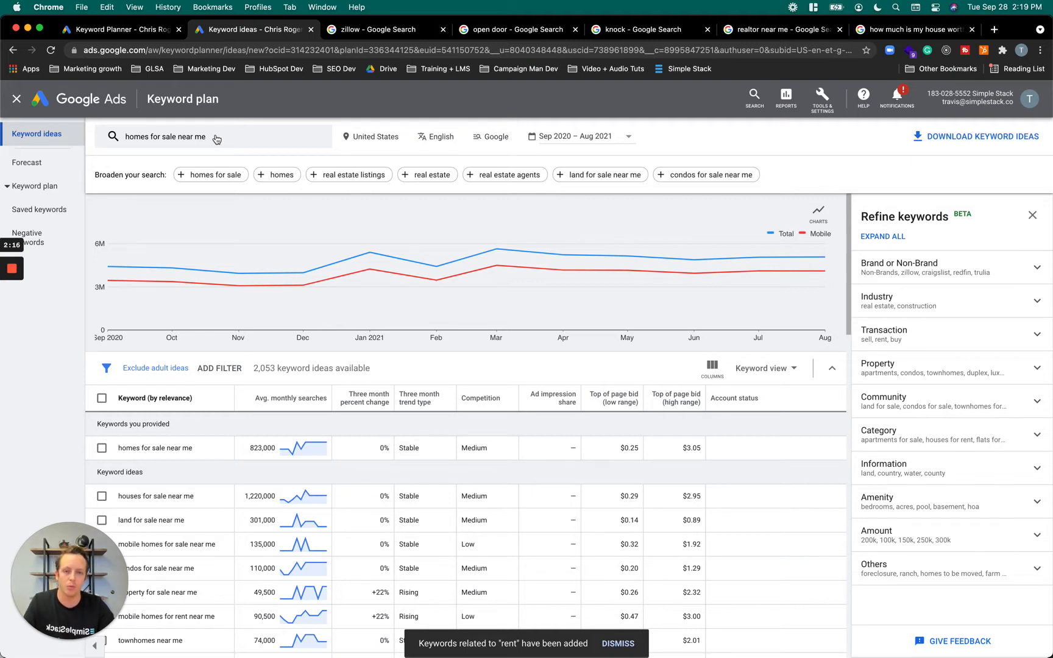
Open google.com in a new browser tab and search for "homes for sale near me"
click(992, 28)
text(google.)
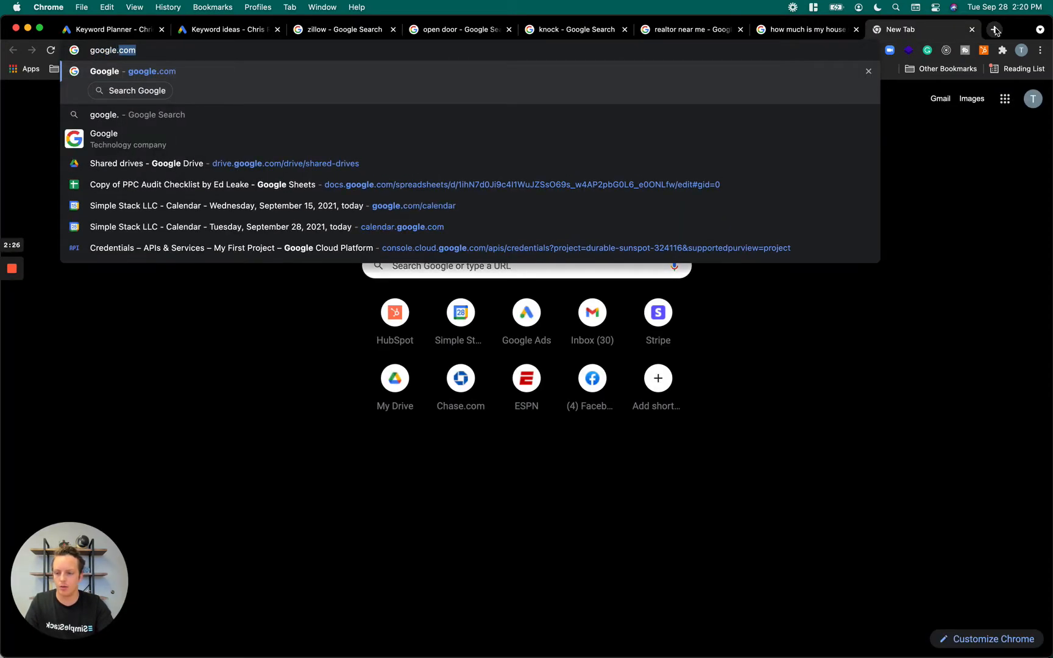
key(Return)
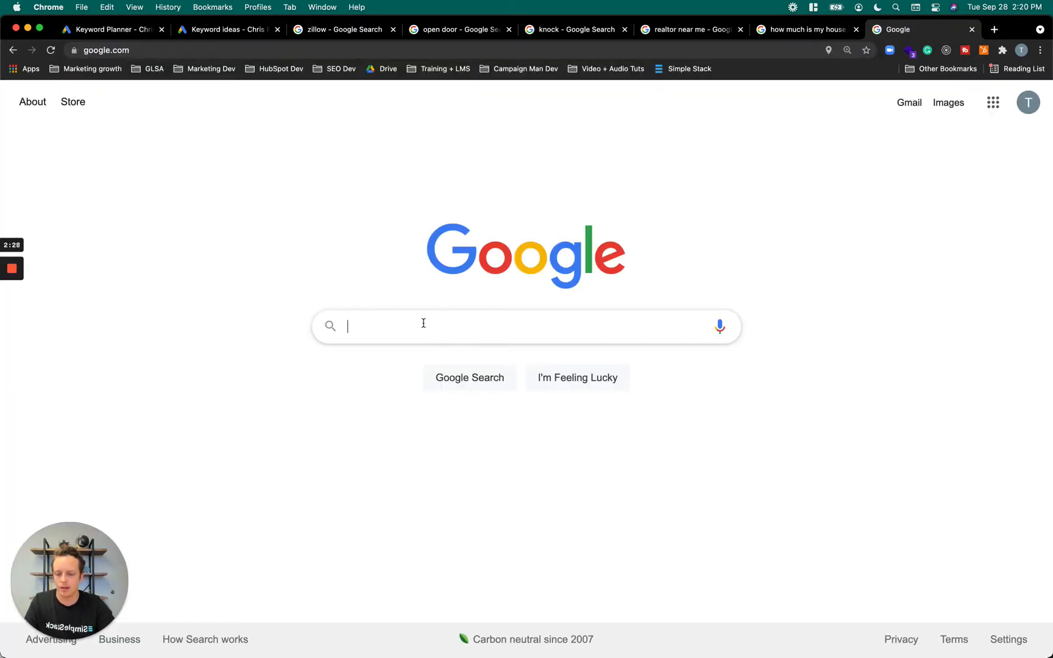
text(homes for sale)
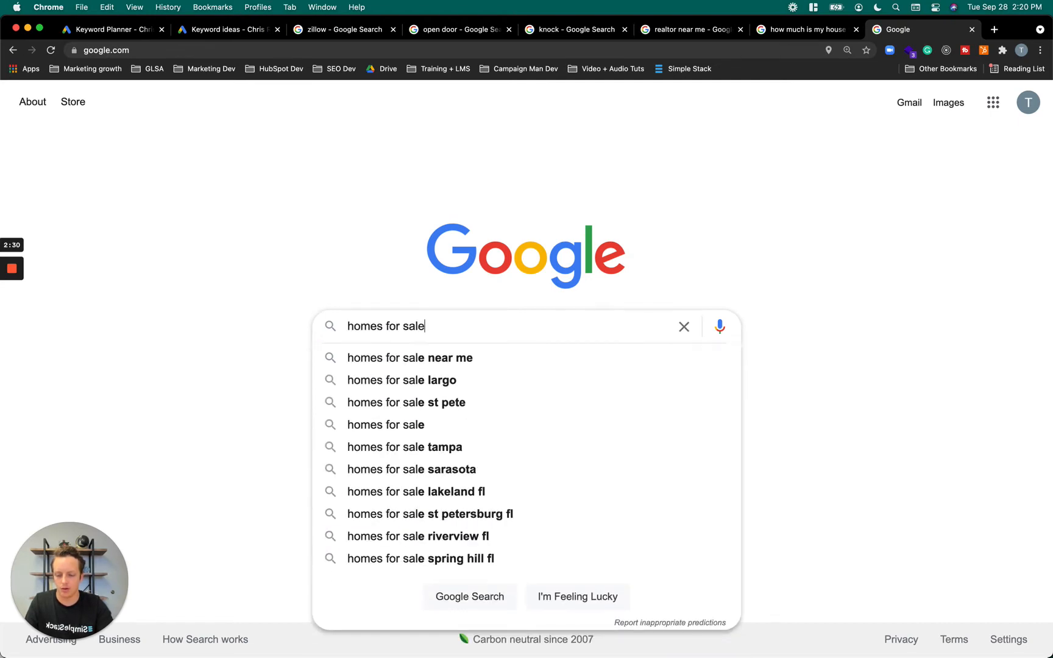
text( near me)
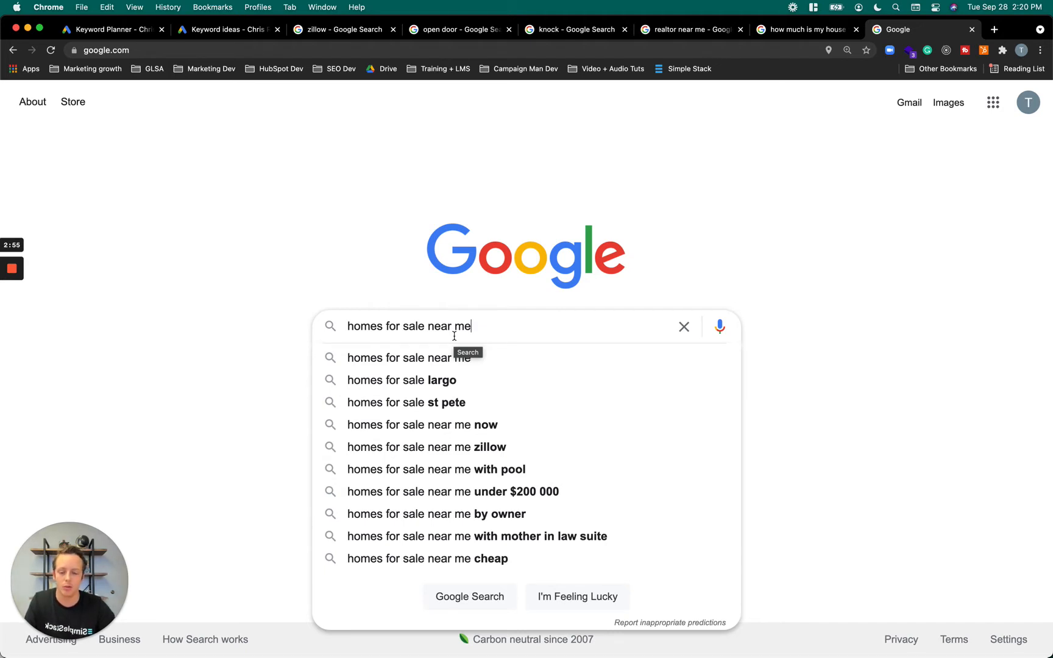
click(457, 366)
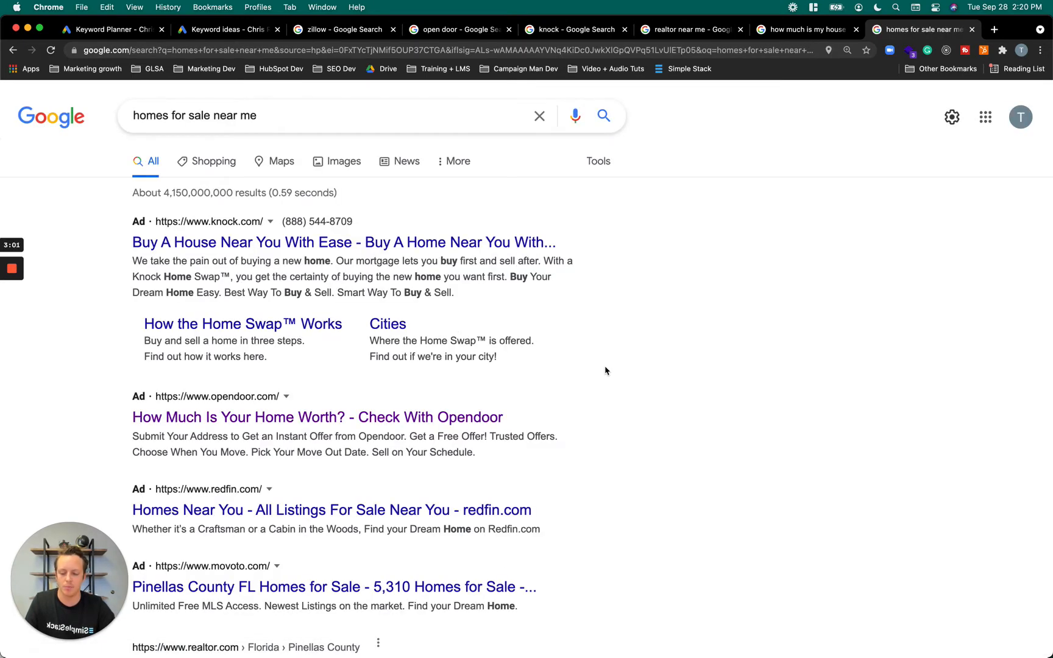
Examine which companies advertise above the organic results for "homes for sale near me"
scroll(605, 370, down, 1)
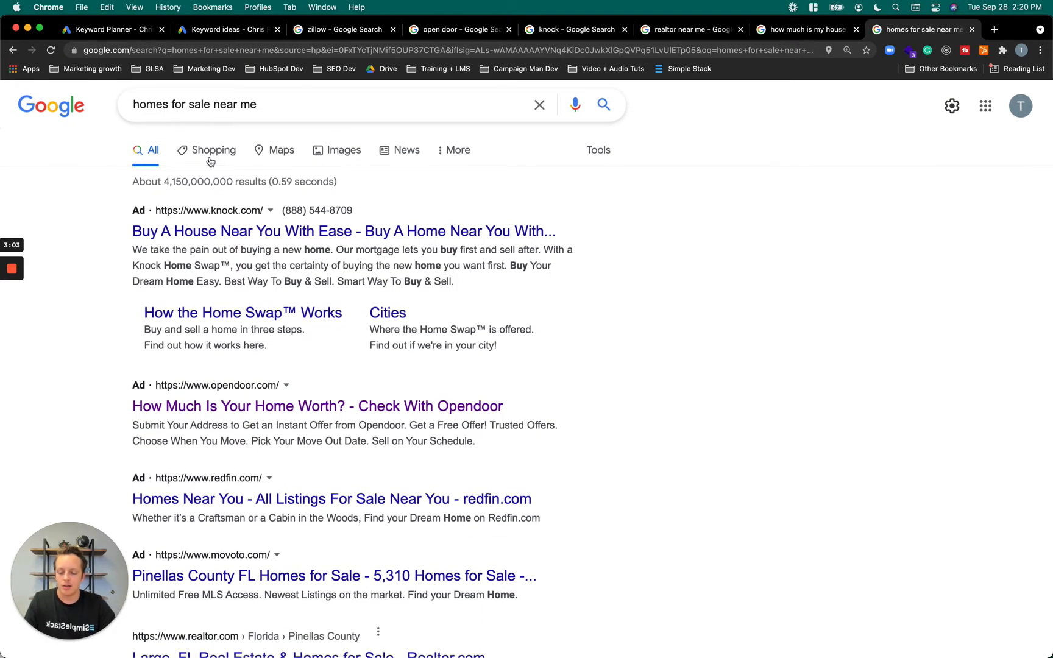
scroll(145, 241, down, 2)
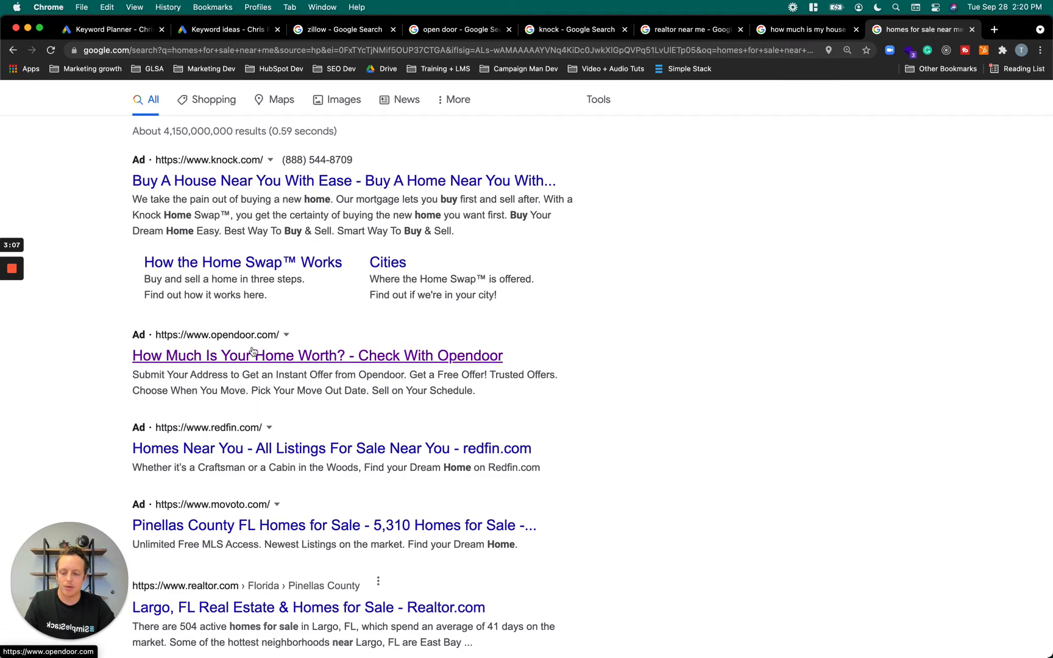
scroll(252, 352, down, 2)
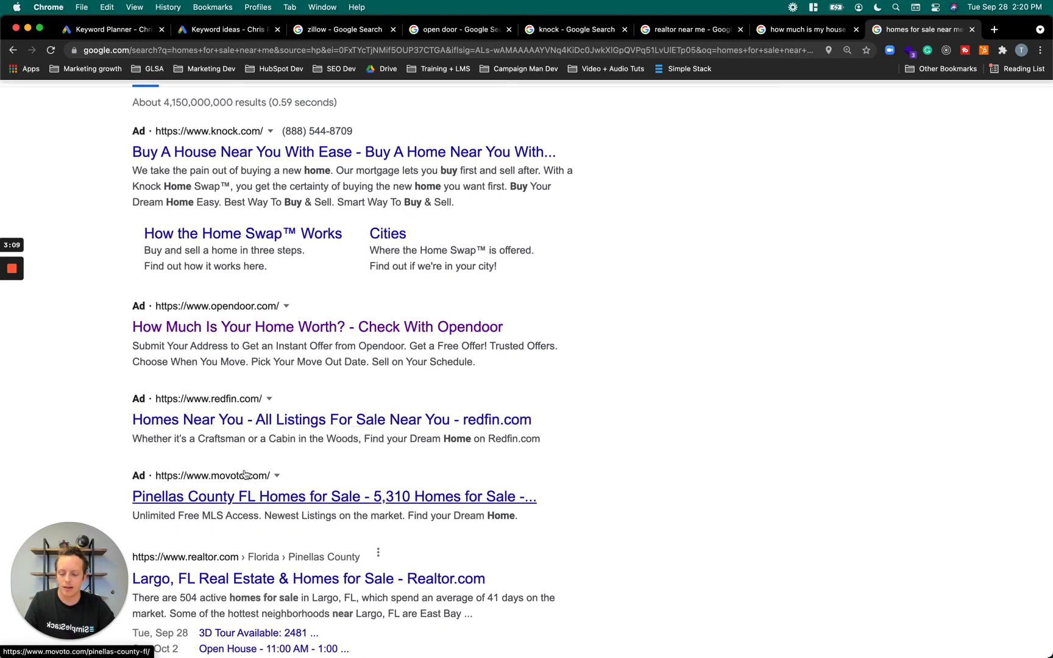
scroll(244, 475, up, 2)
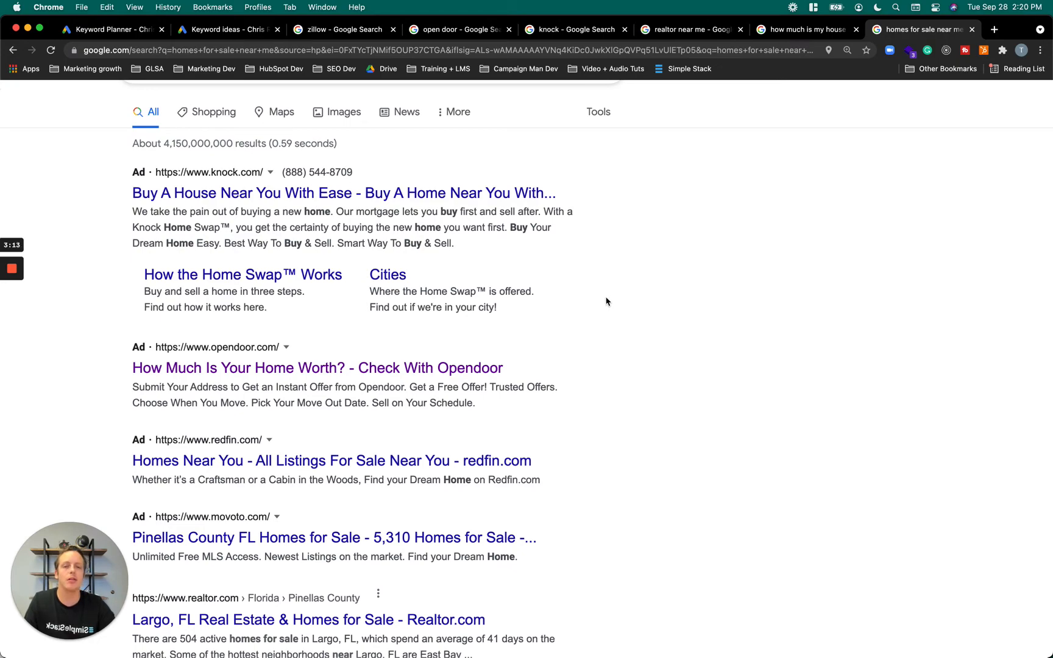
scroll(571, 397, down, 6)
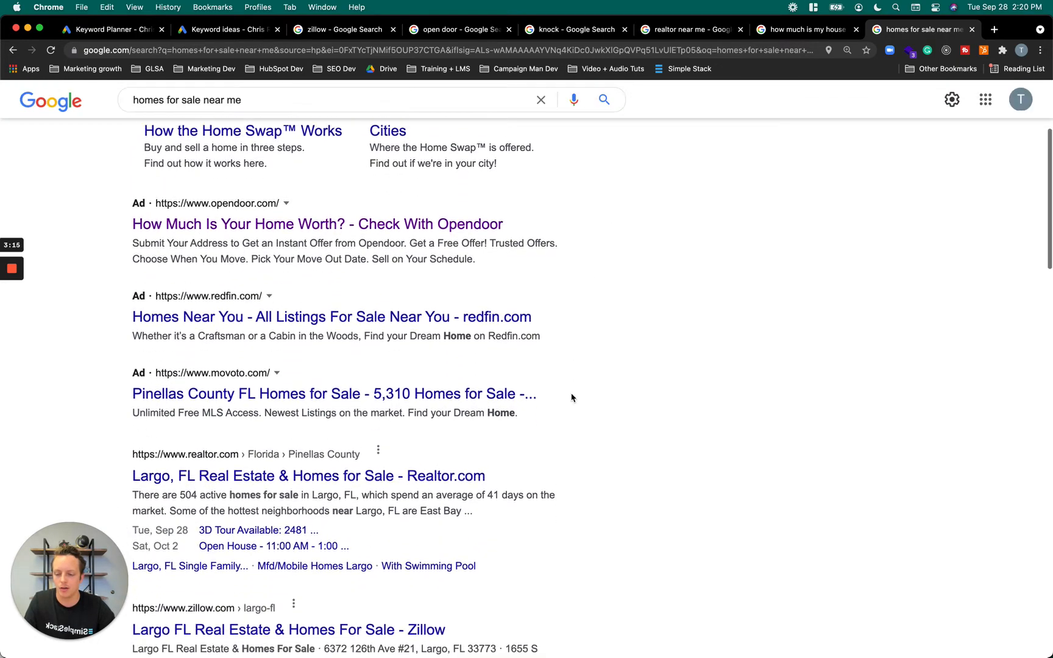
scroll(571, 397, down, 3)
scroll(570, 397, up, 10)
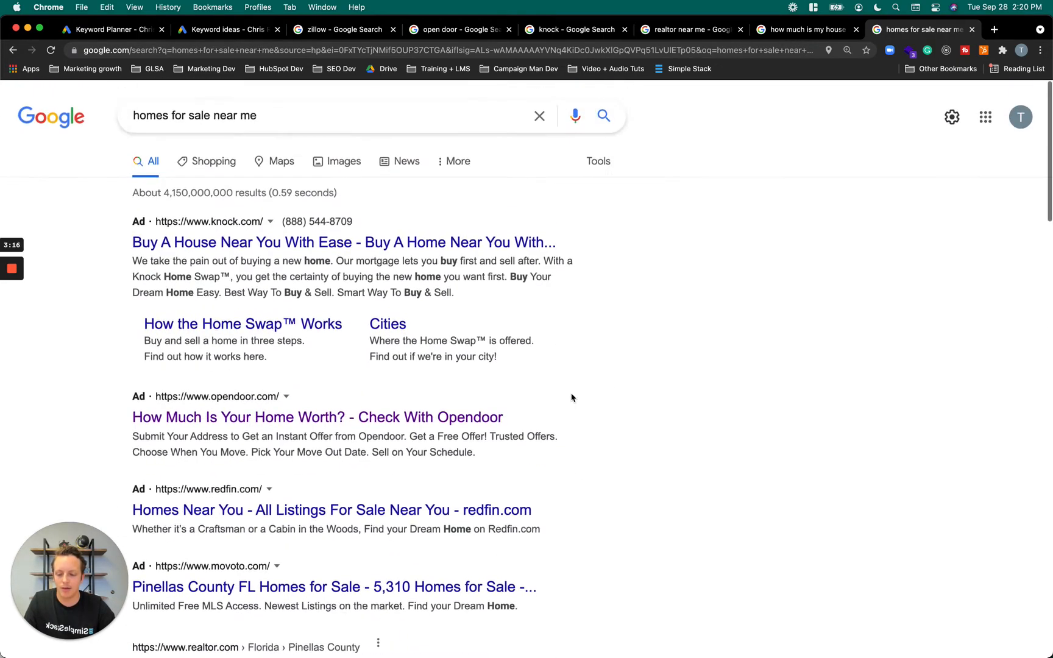
Examine the organic listings from the Realtor.com result down through the related searches to the location line
scroll(544, 443, down, 3)
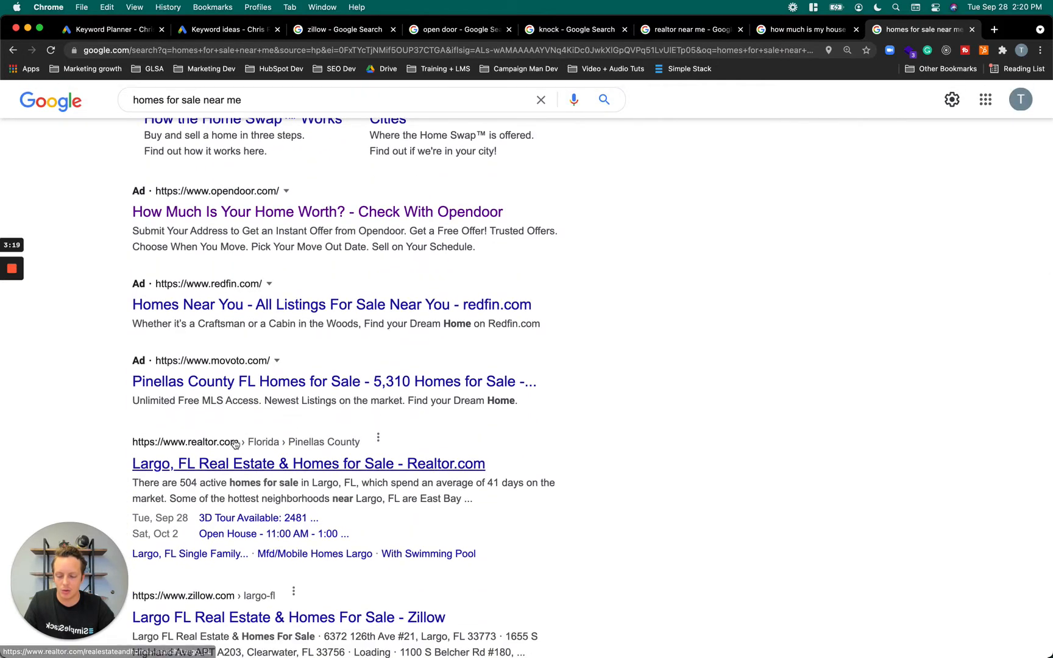
drag(119, 437, 540, 547)
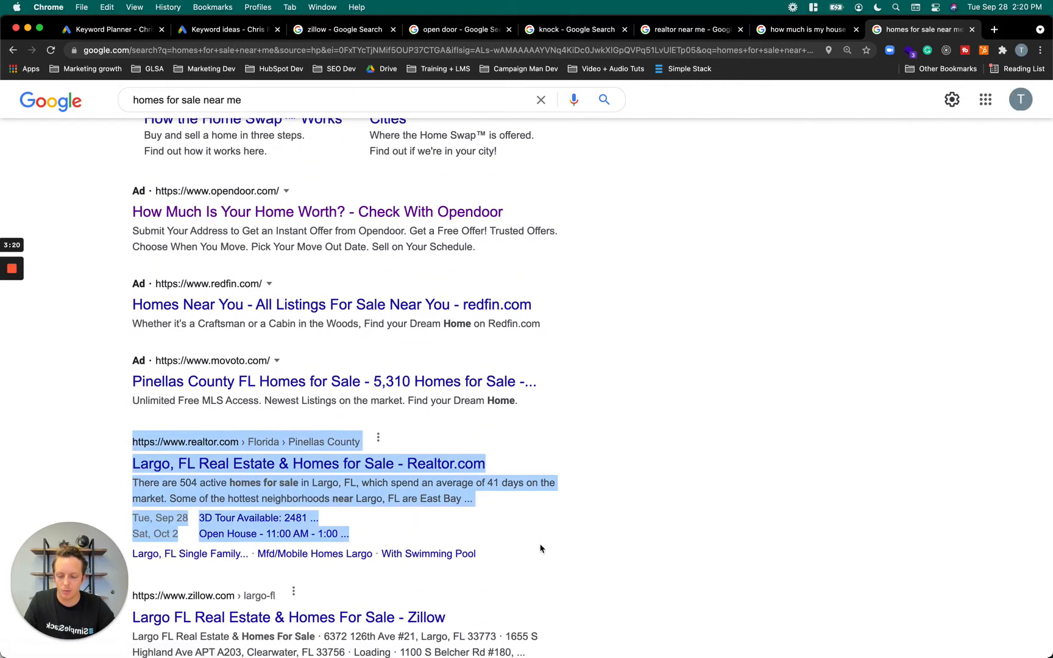
click(96, 422)
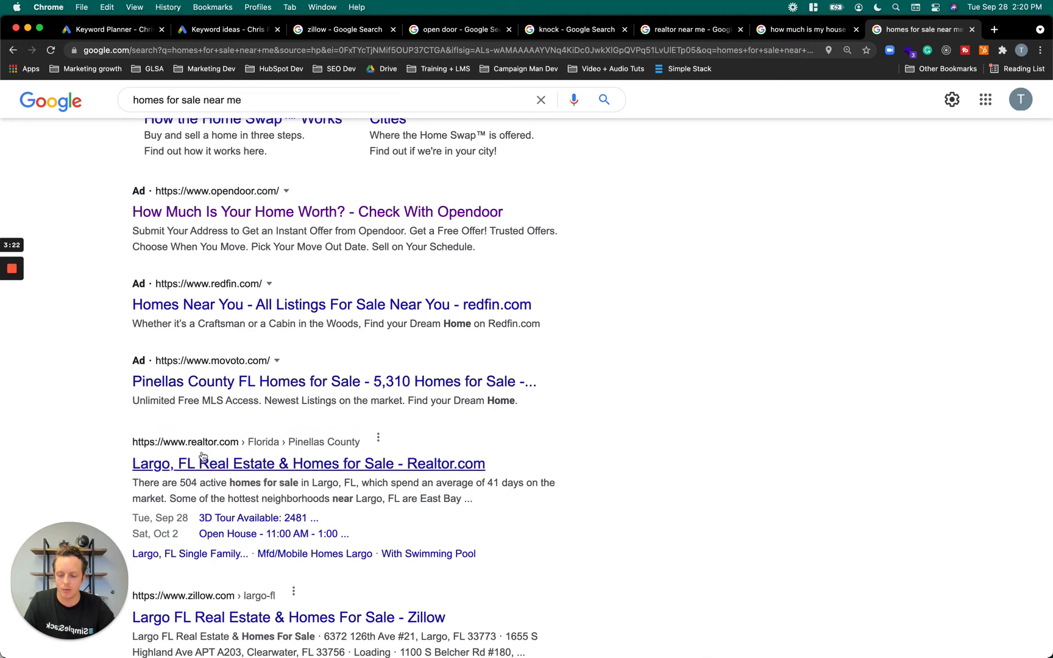
scroll(201, 457, down, 6)
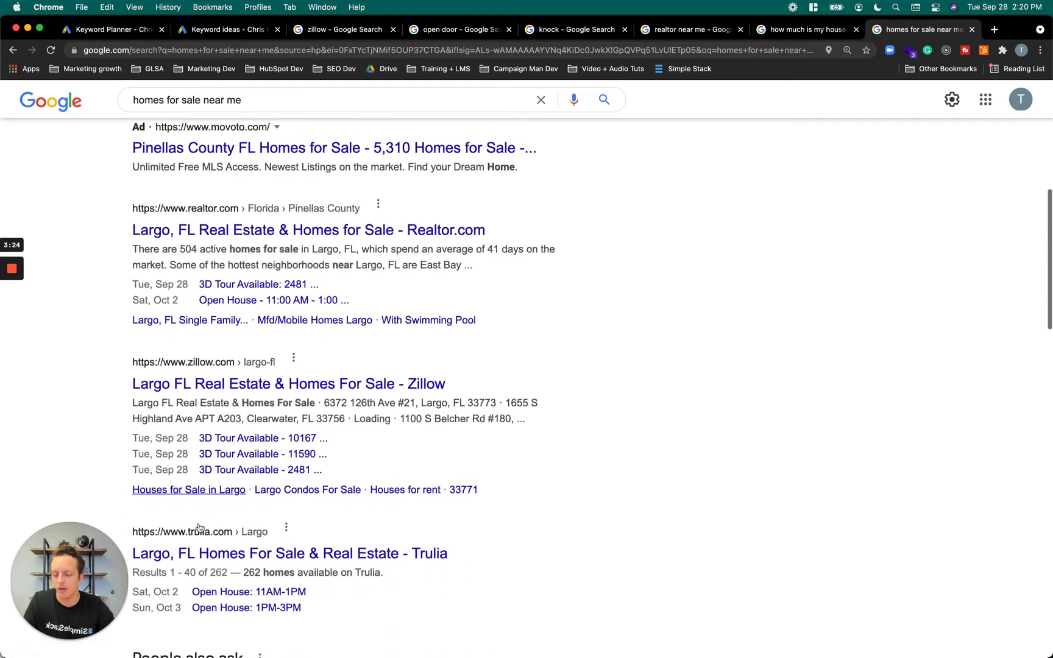
scroll(454, 464, down, 1)
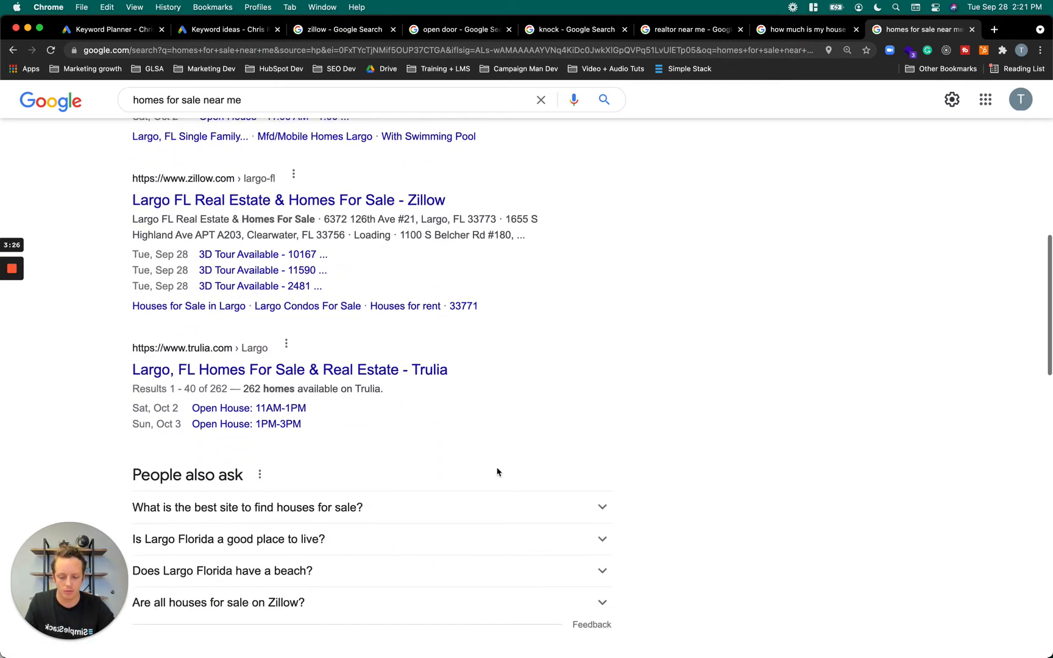
scroll(497, 472, down, 3)
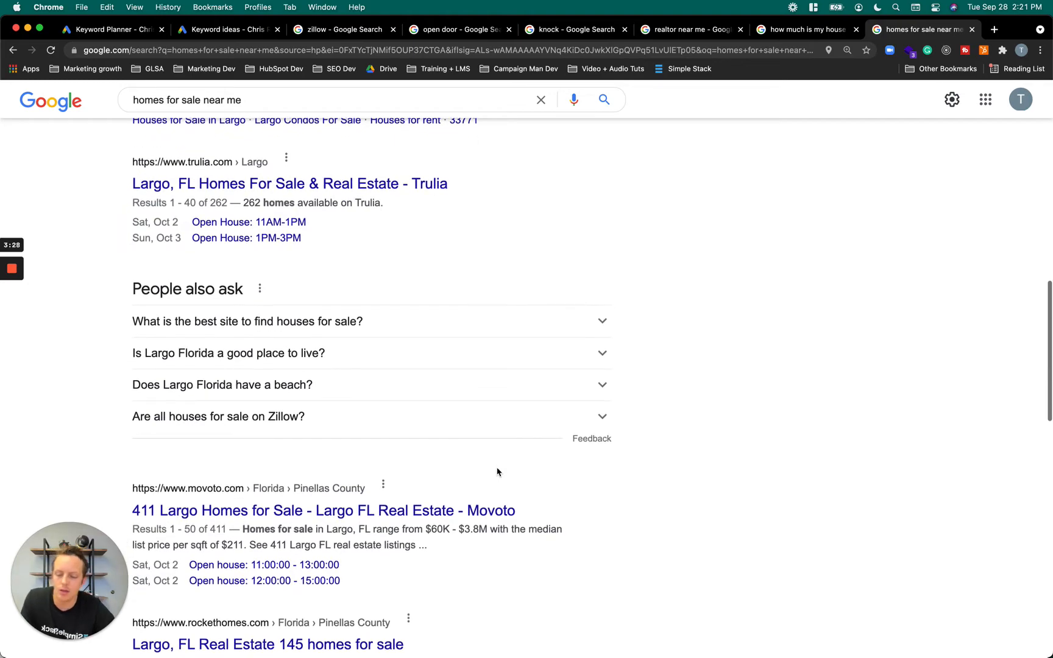
scroll(497, 471, down, 6)
scroll(486, 395, down, 8)
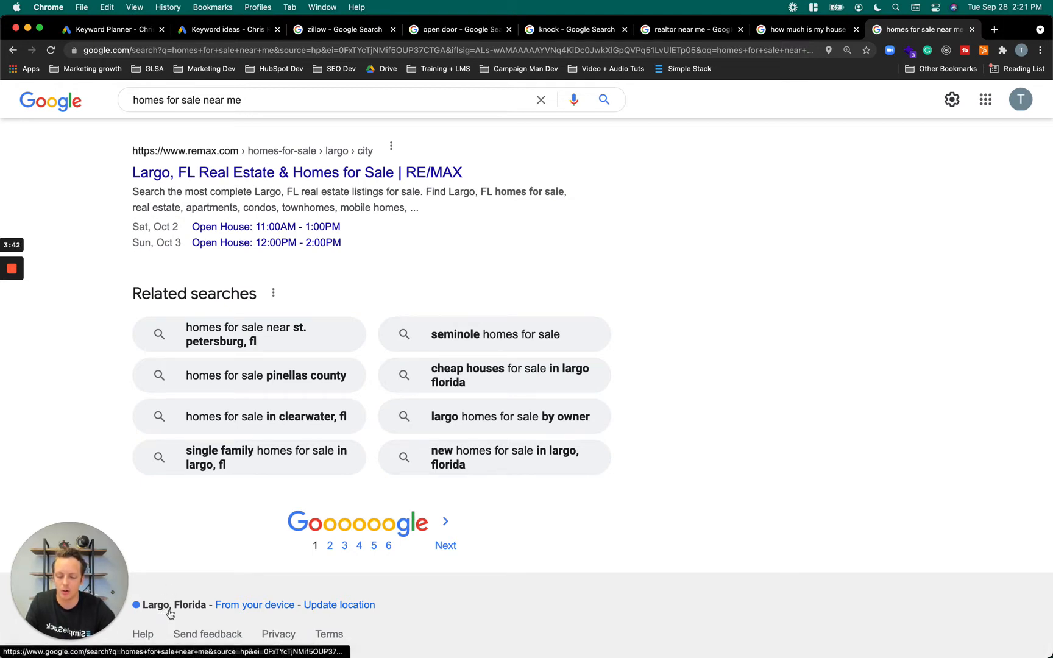
Update the device location used for the "homes for sale near me" search and review the refreshed results
click(333, 611)
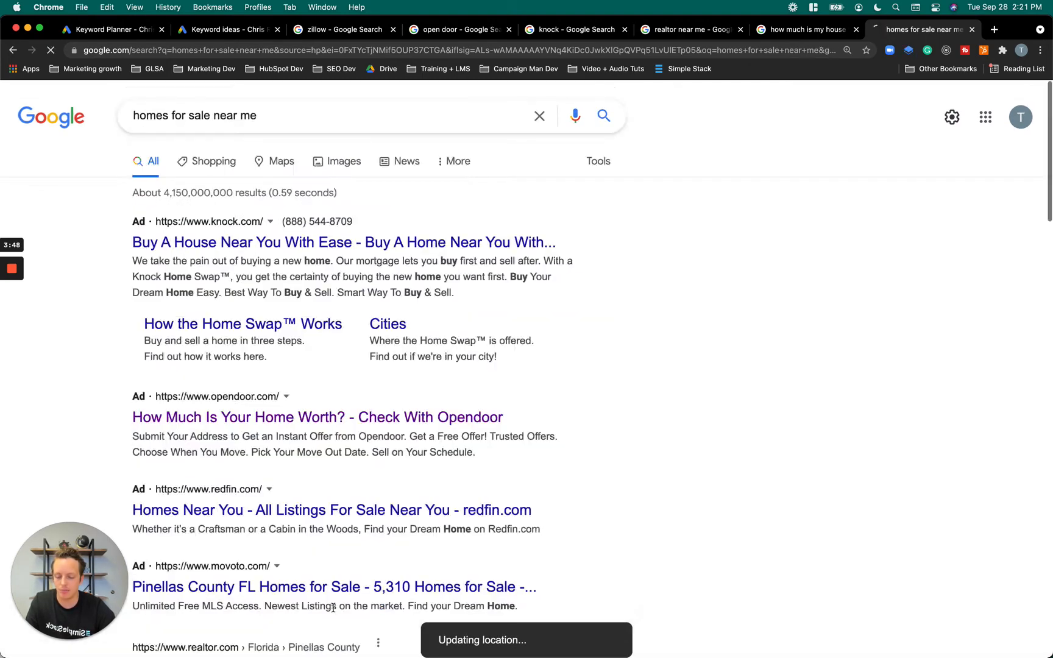
scroll(418, 506, down, 2)
scroll(418, 506, down, 15)
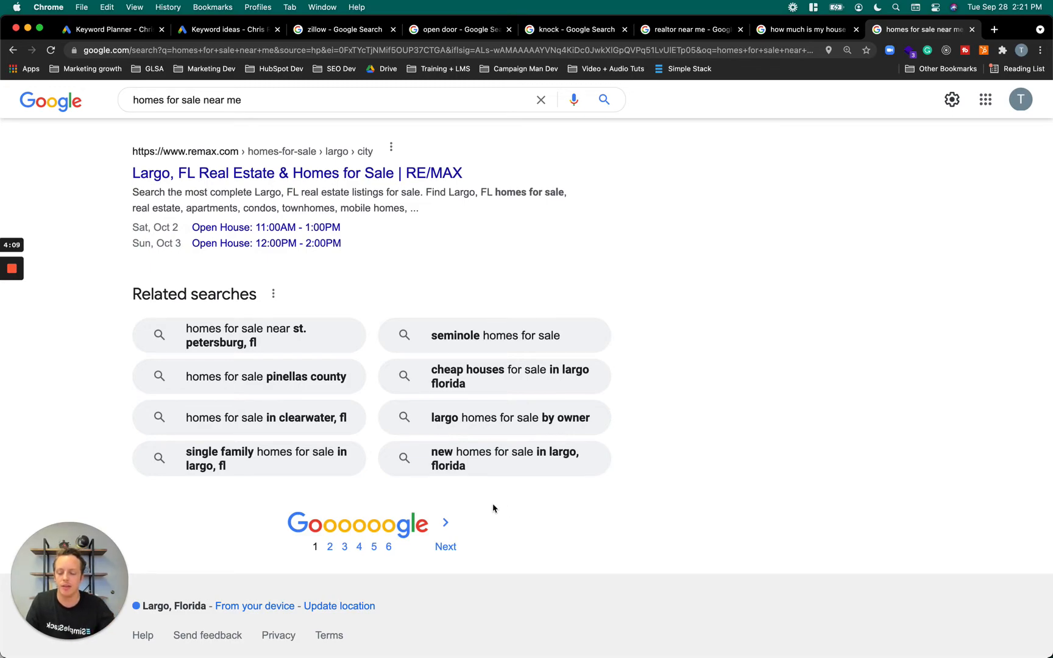
scroll(528, 507, up, 20)
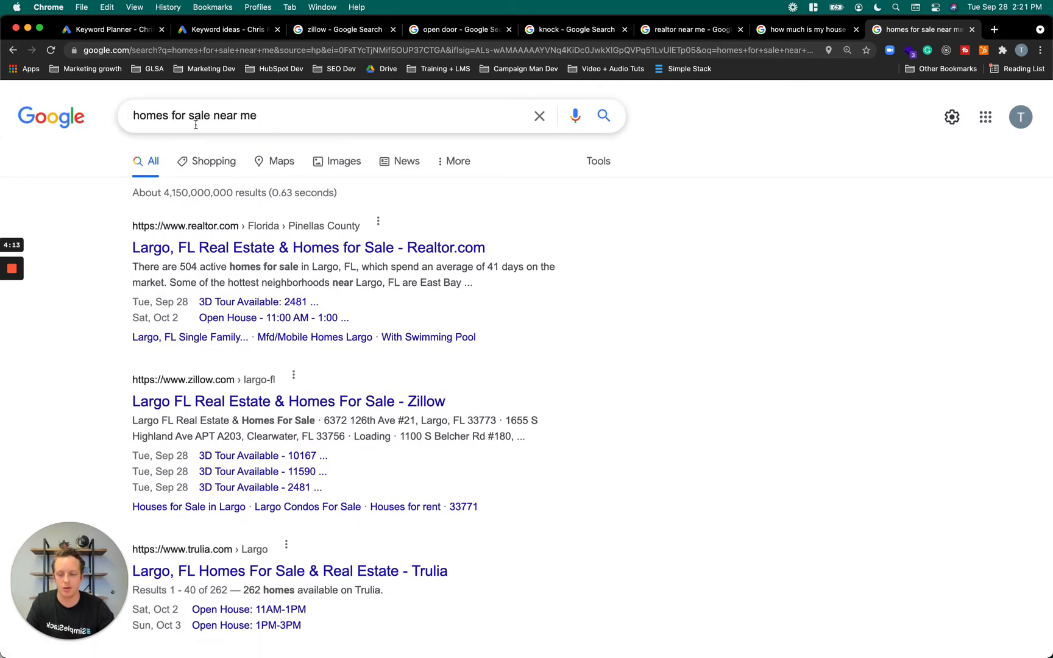
Change the Google search from "near me" to "homes for sale in tampa" and run it
drag(213, 112, 277, 112)
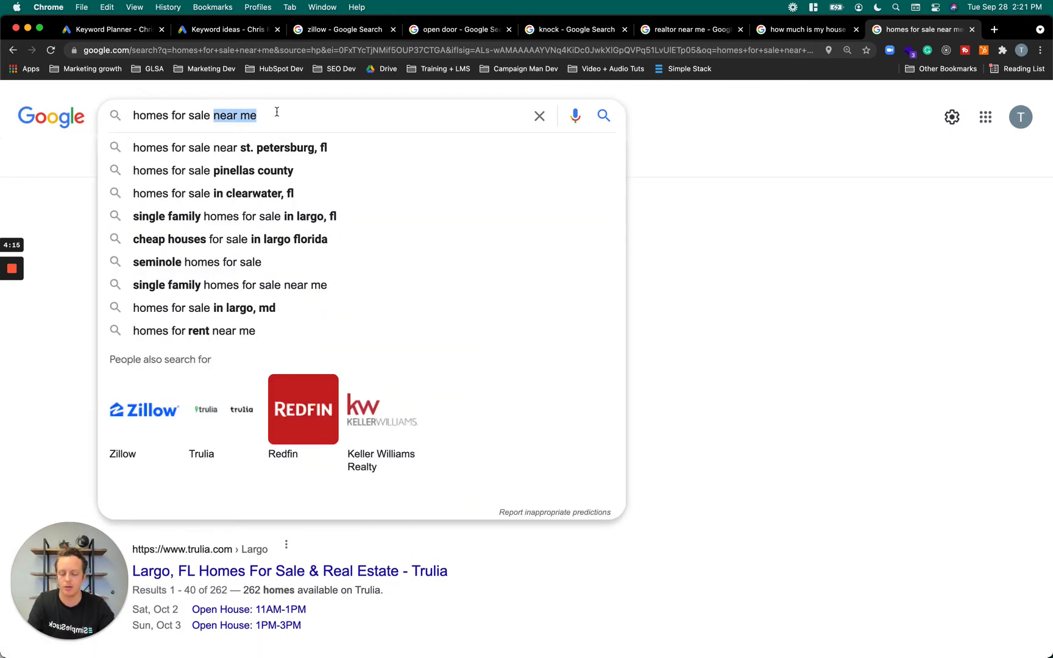
text(in fl)
key(BackSpace)
key(BackSpace)
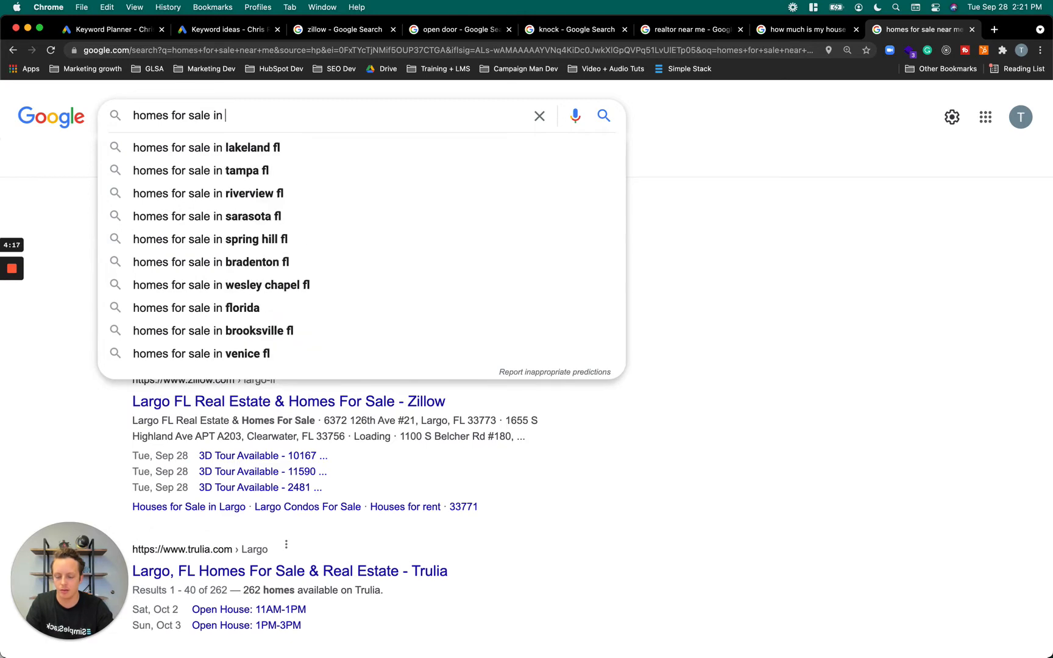
text(largo)
key(BackSpace)
key(BackSpace)
key(BackSpace)
key(BackSpace)
key(BackSpace)
text(t)
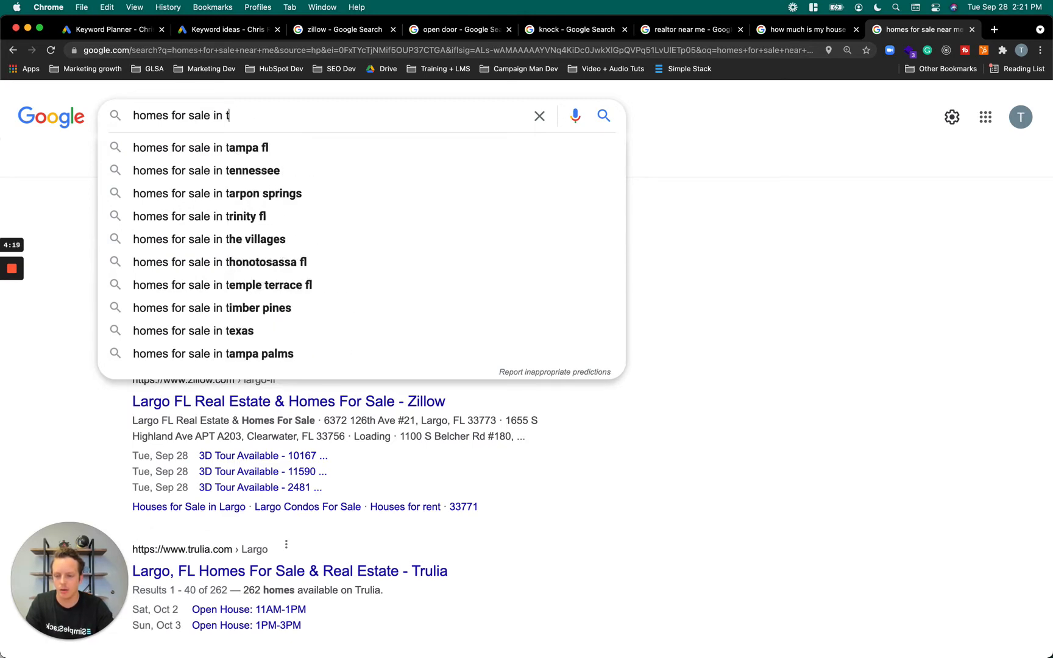
text(ampa)
key(Return)
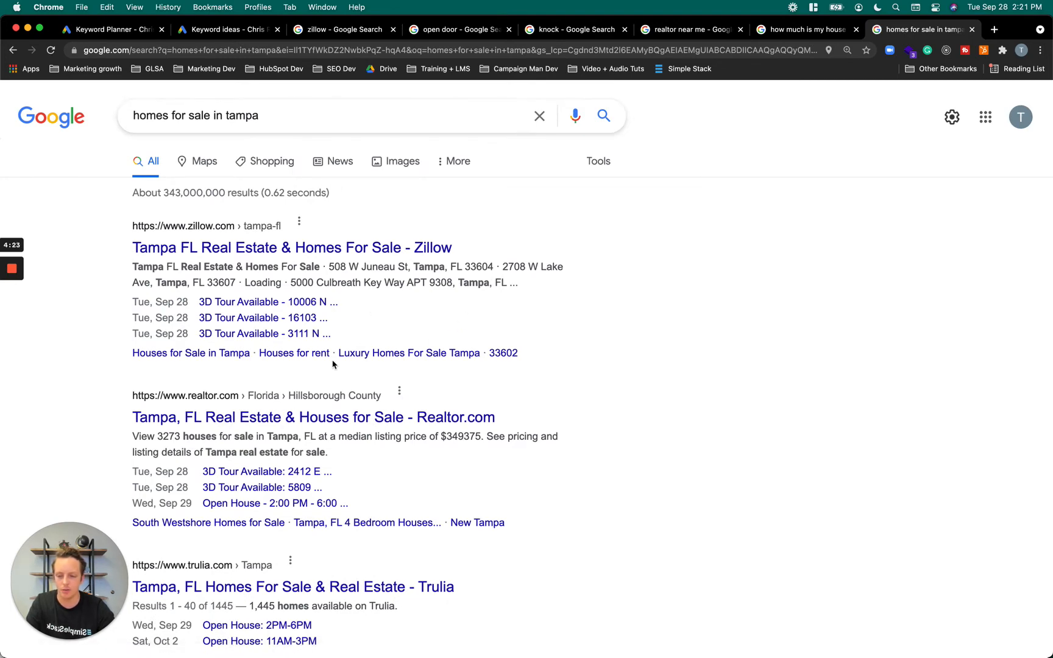
Return to the Keyword Planner ideas for "homes for sale near me" and review the keyword metrics and location targeting
click(128, 35)
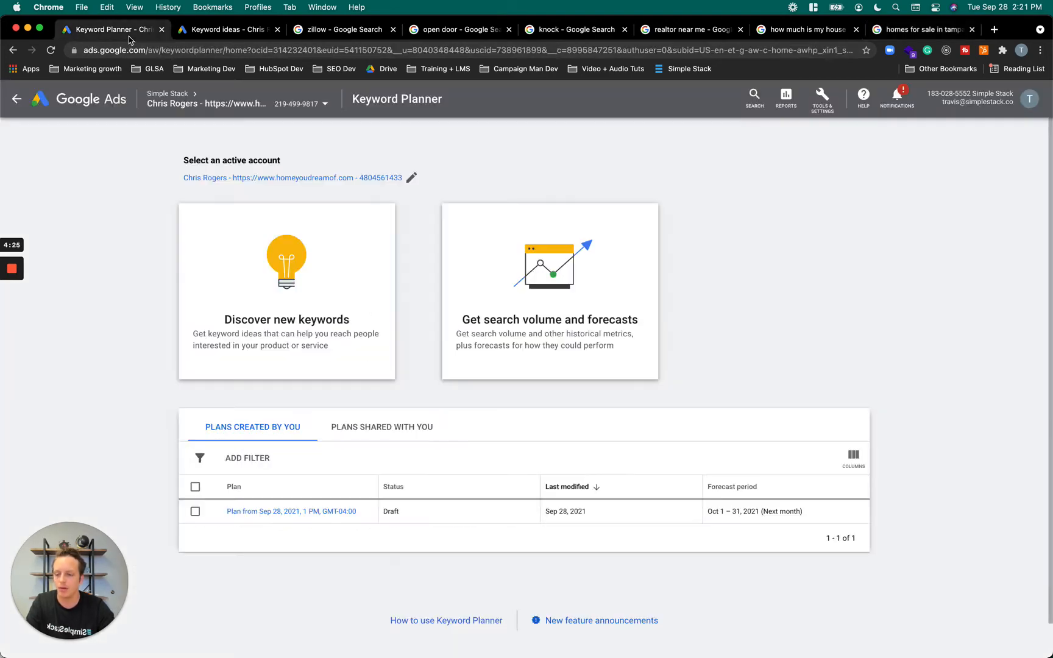
click(218, 33)
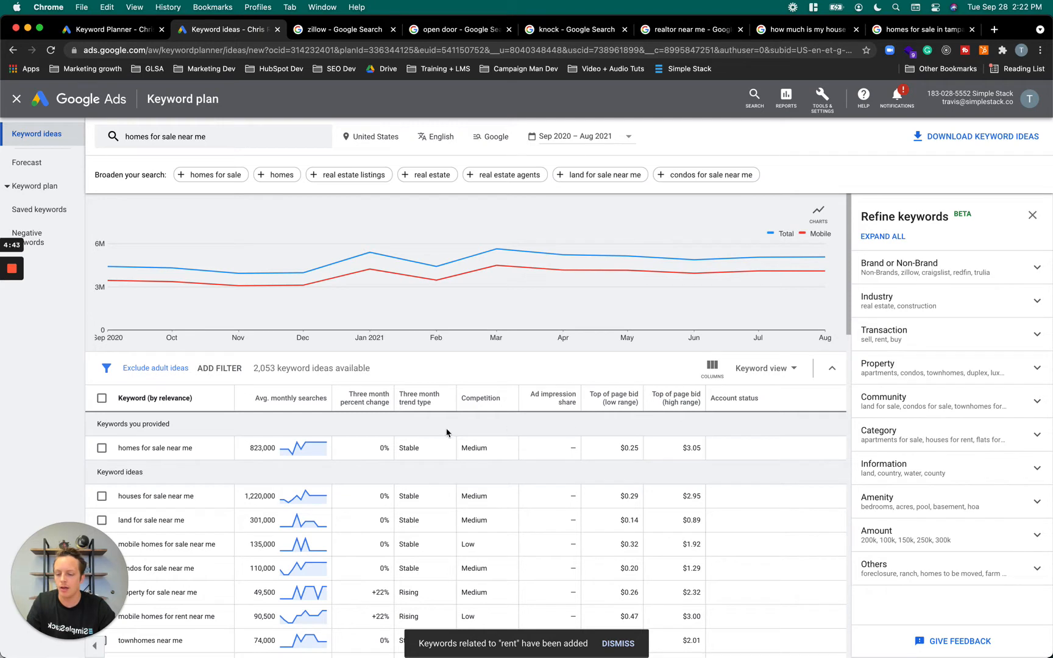
mouse_move(373, 402)
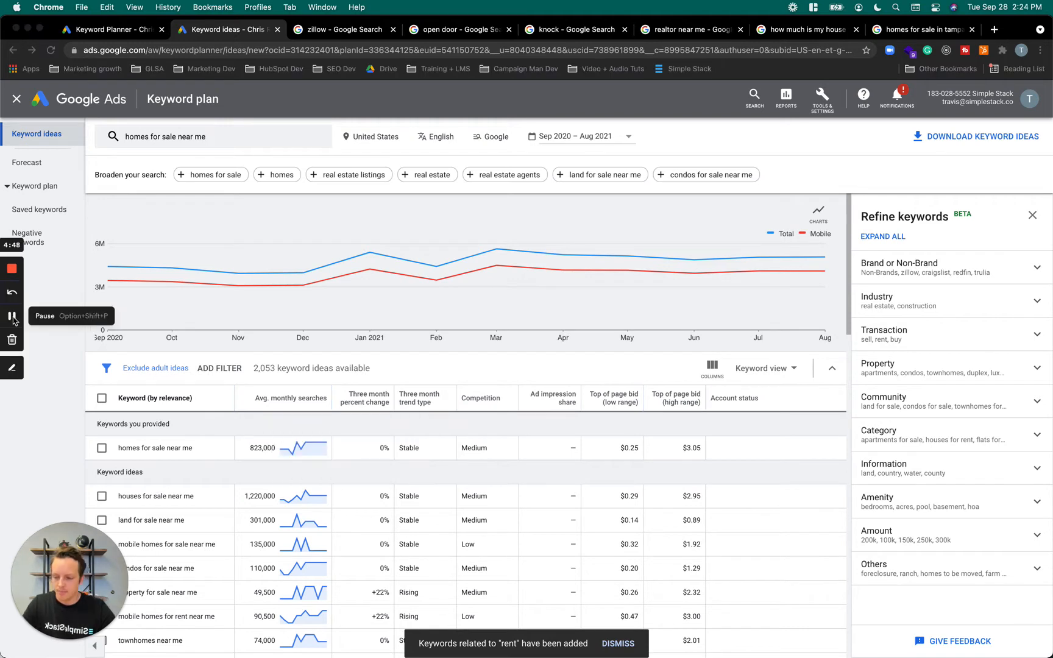
click(12, 316)
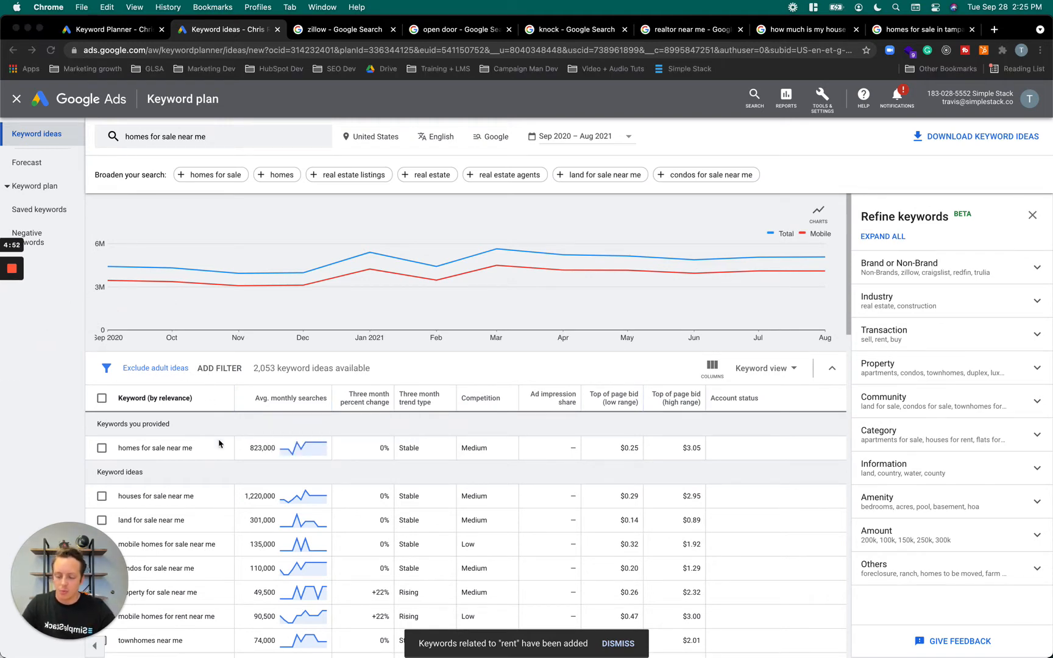
scroll(243, 475, down, 3)
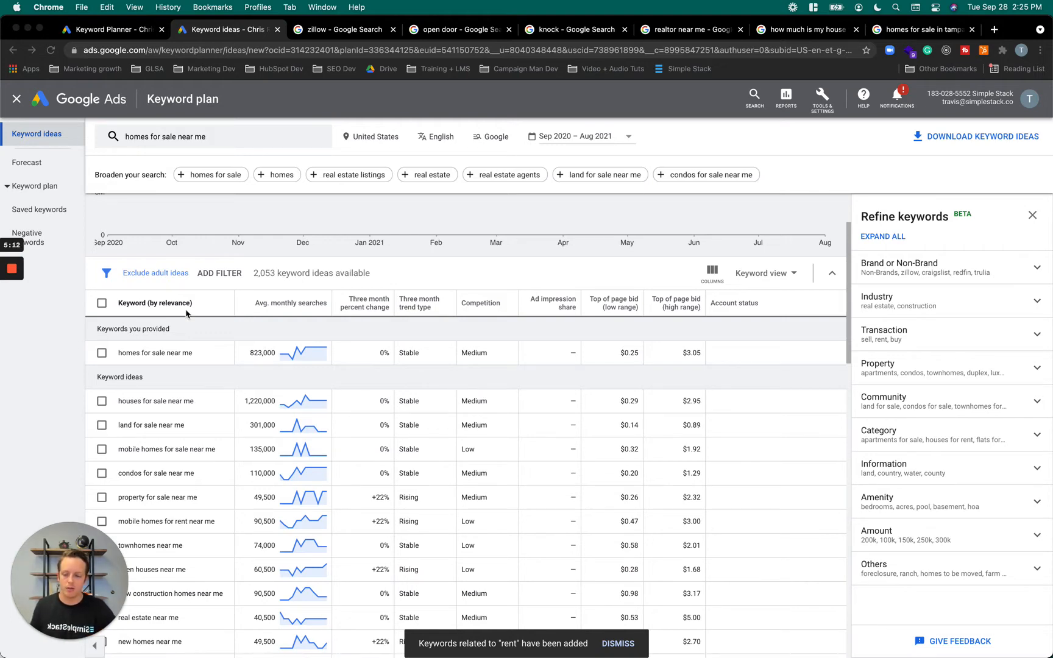
scroll(268, 314, up, 3)
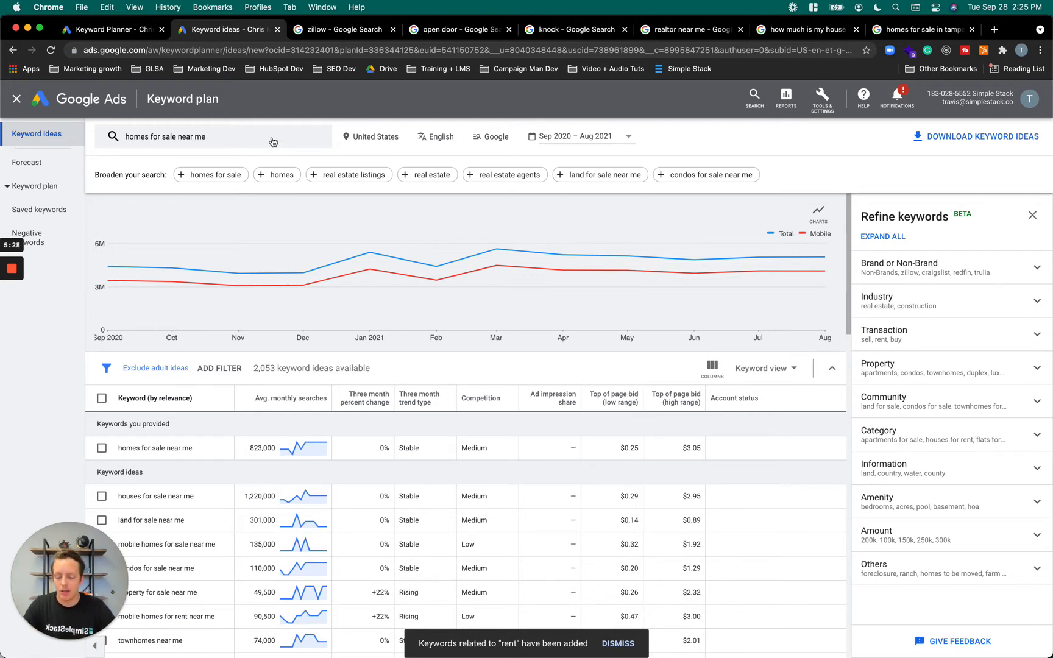
click(361, 140)
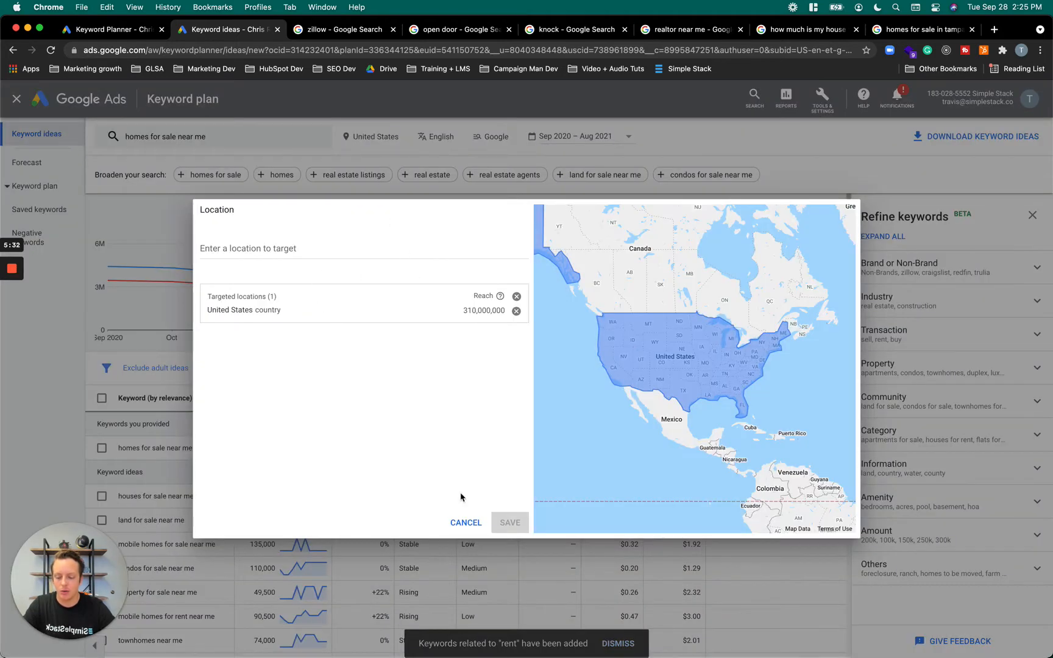
click(460, 525)
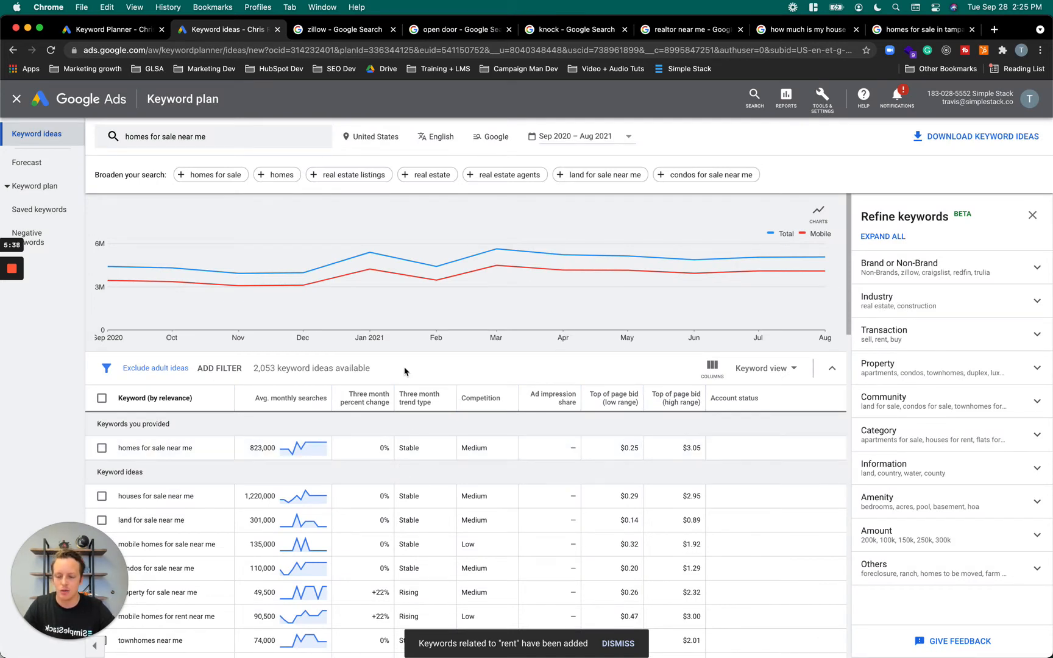
Open the keyword plan's location targeting and add the Tampa-St. Petersburg (Sarasota) FL Nielsen DMA region
mouse_move(371, 306)
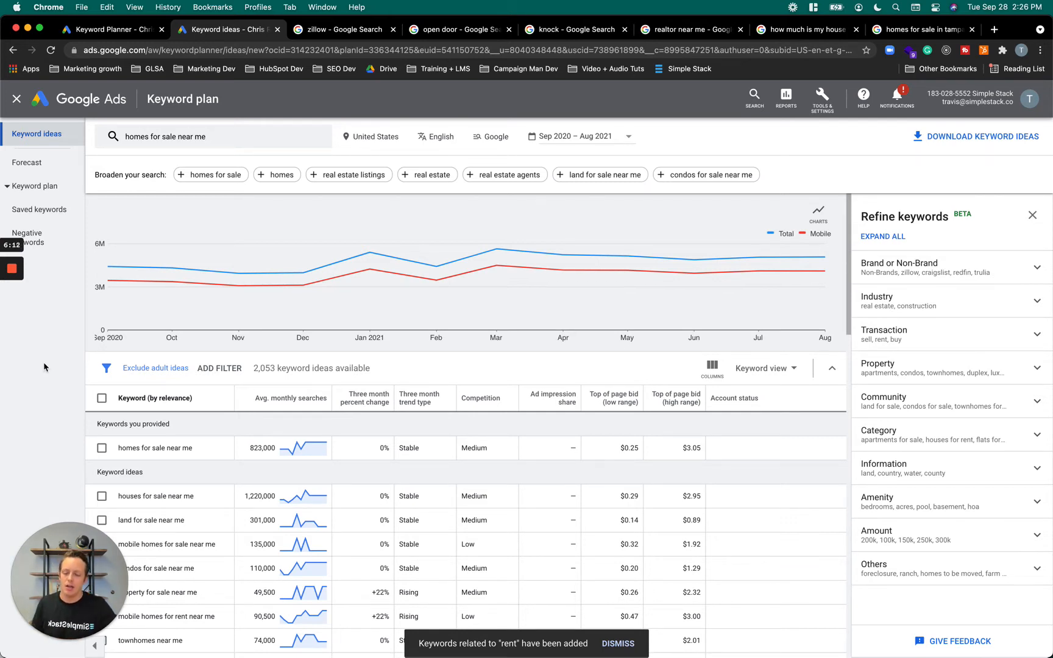
click(371, 138)
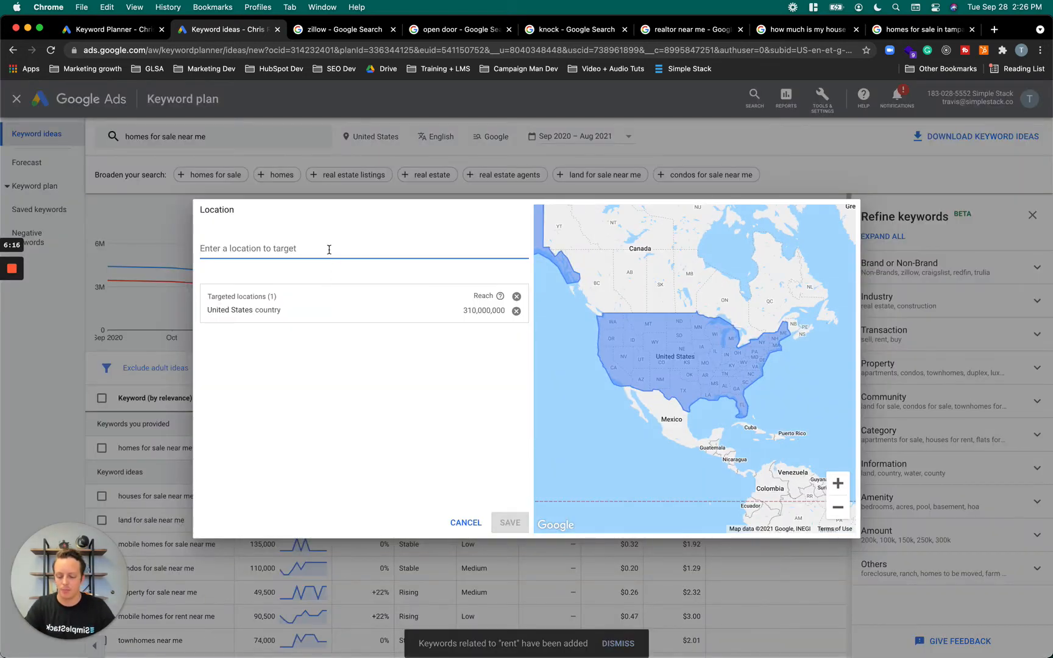
text(t)
key(BackSpace)
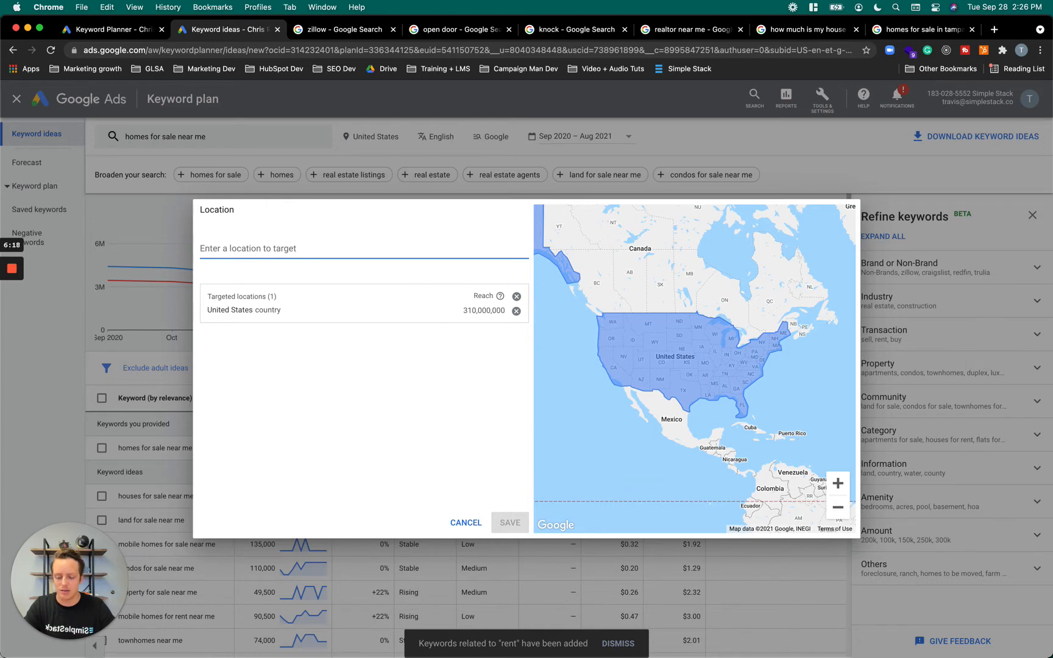
text(tampa)
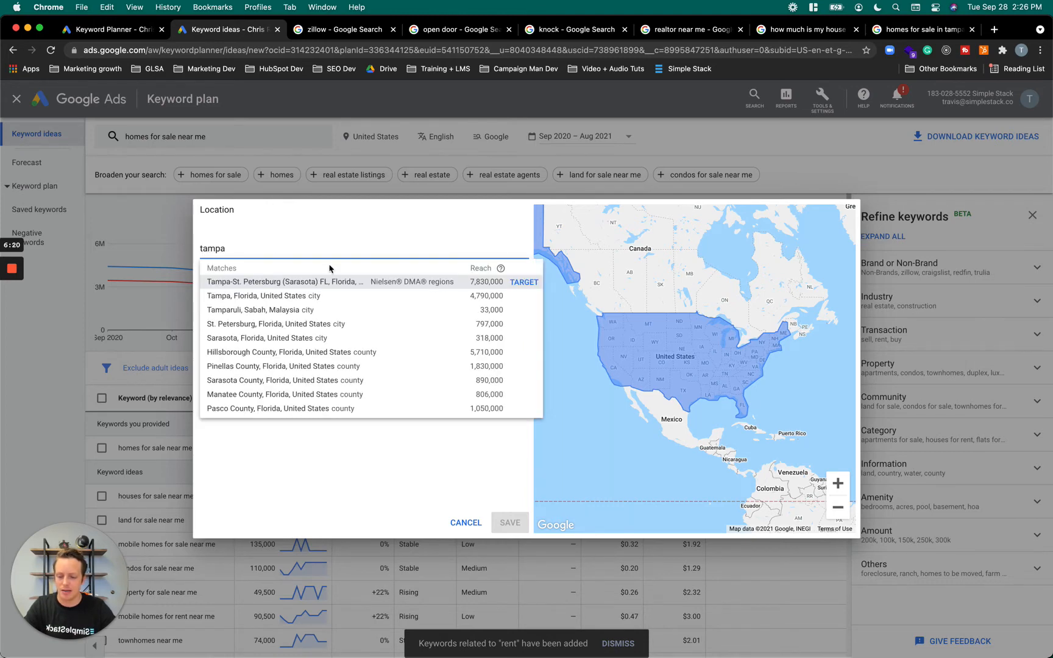
click(329, 280)
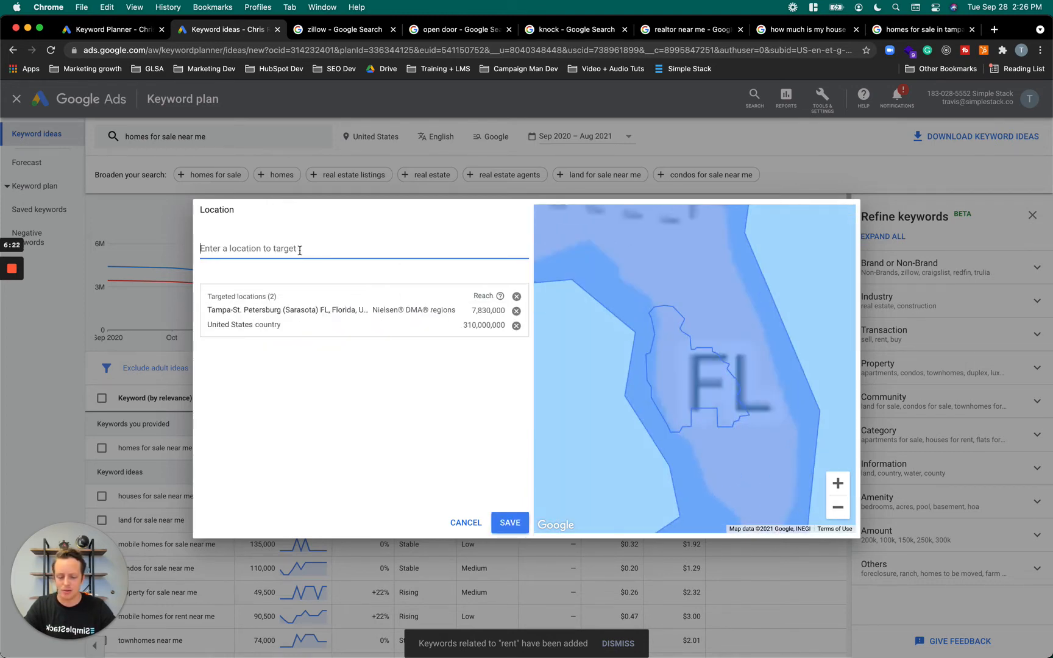
Add Pinellas County, Pasco County and the city of Sarasota, Florida, to the targeted locations
text(pinella)
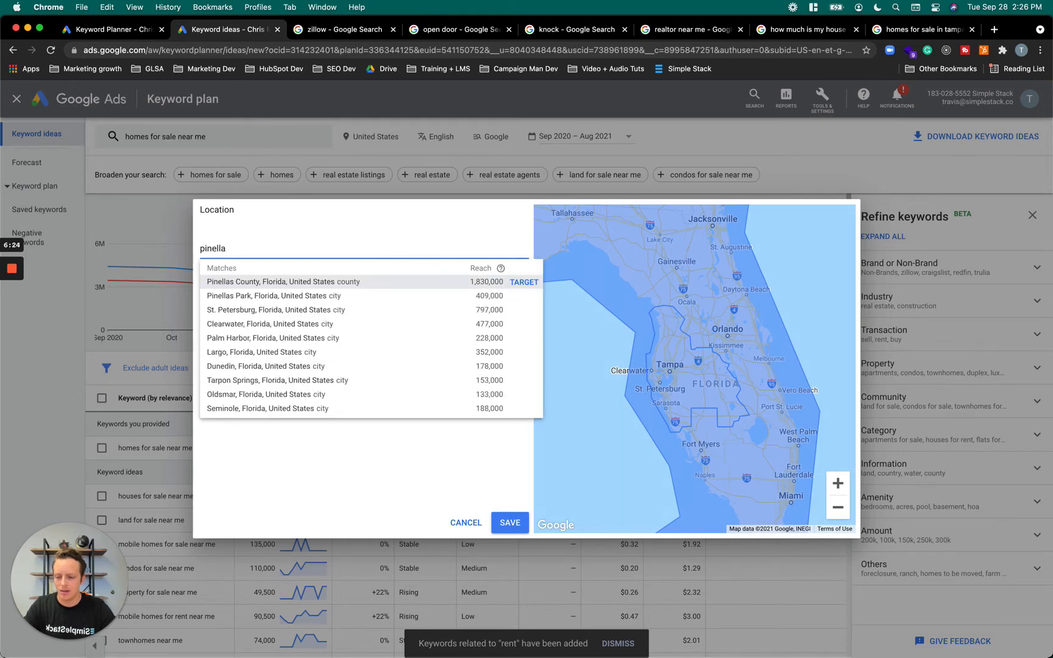
click(307, 279)
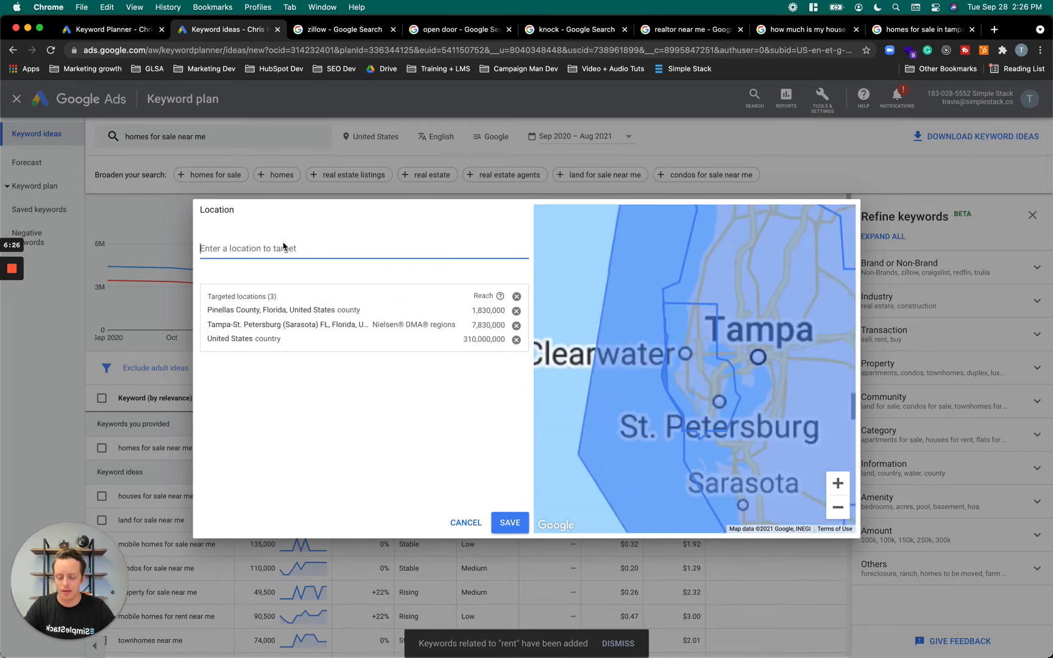
text(pasco)
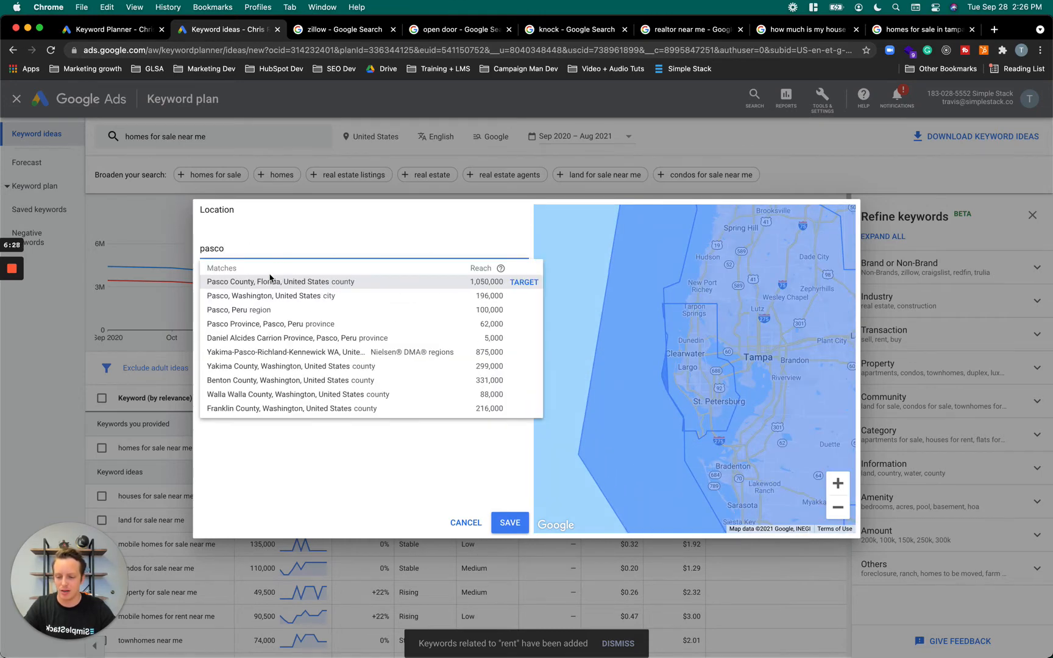
click(260, 283)
text(saras)
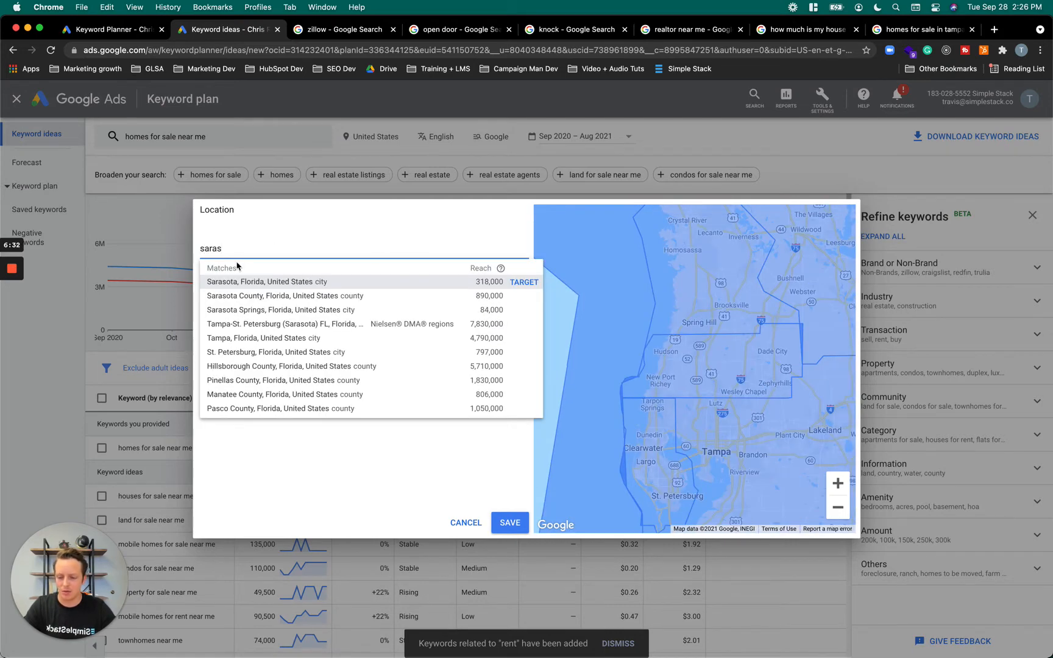
click(242, 280)
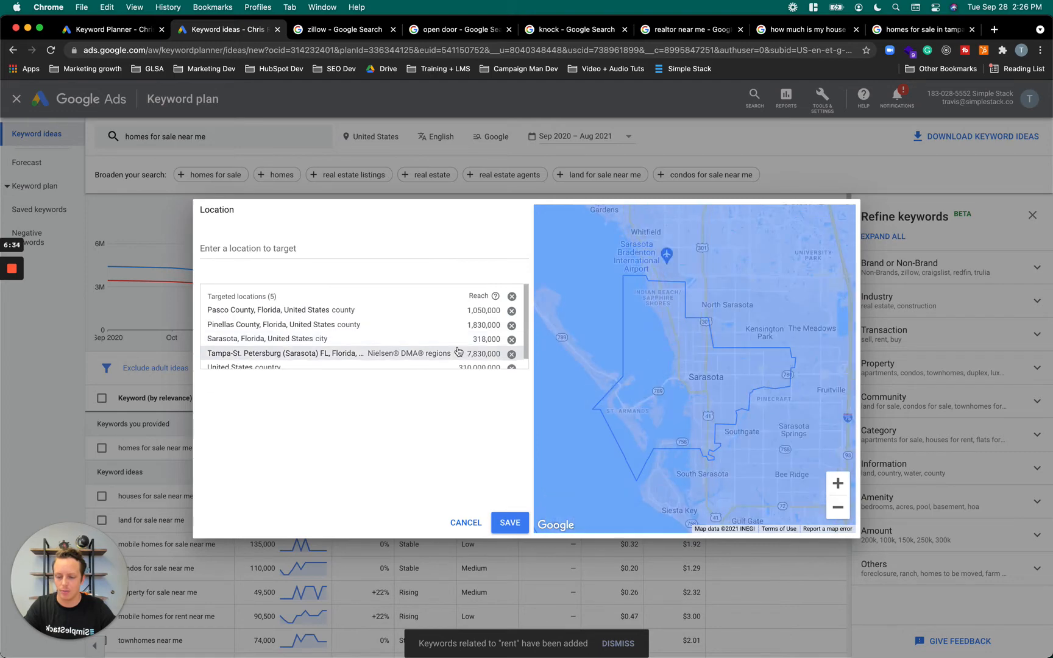
Remove the United States from the targeted locations and check the remaining coverage on the map
scroll(458, 351, down, 1)
click(512, 357)
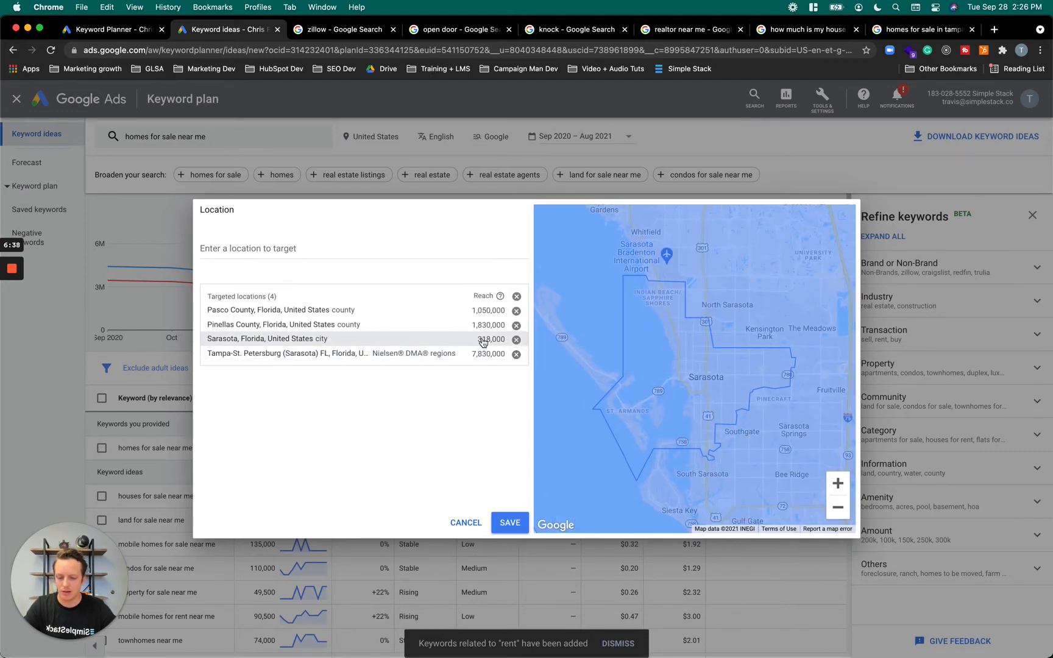
click(836, 505)
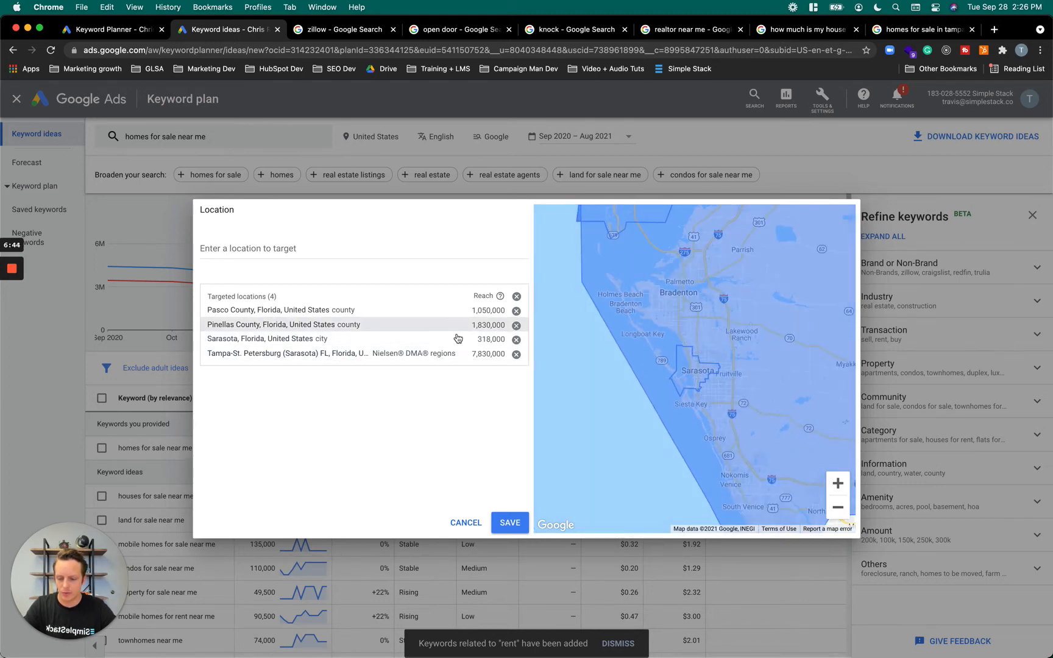
click(839, 508)
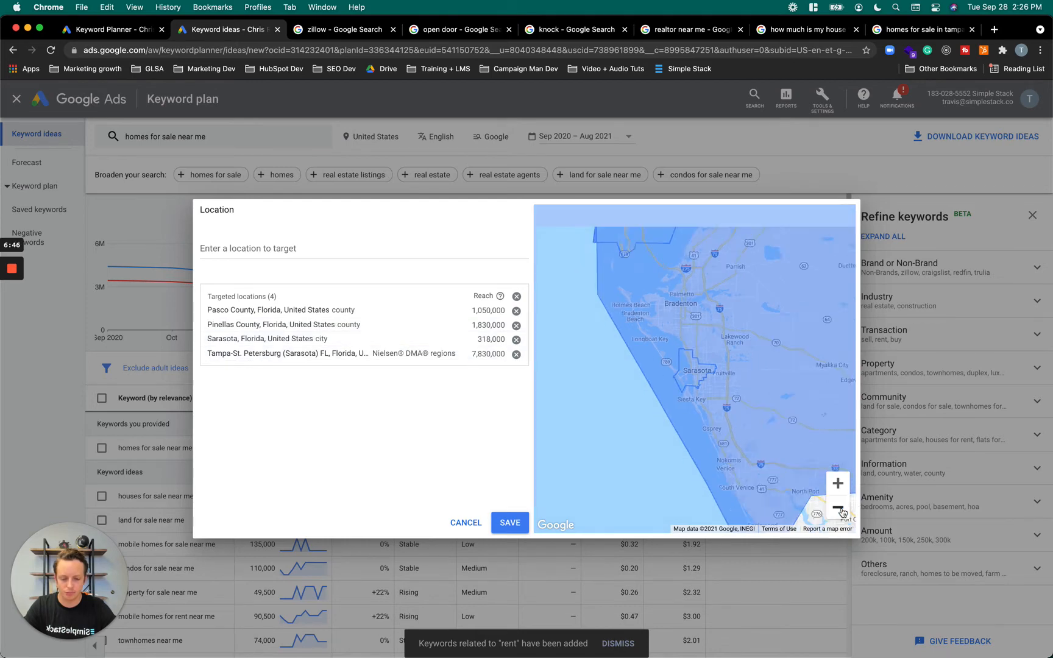
click(839, 508)
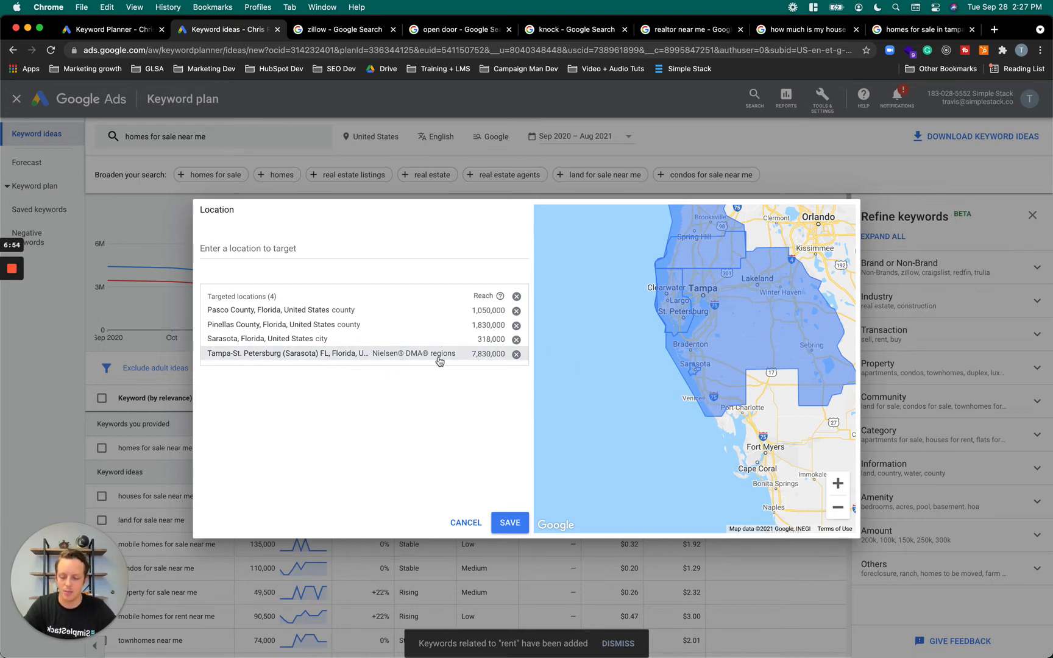
click(838, 506)
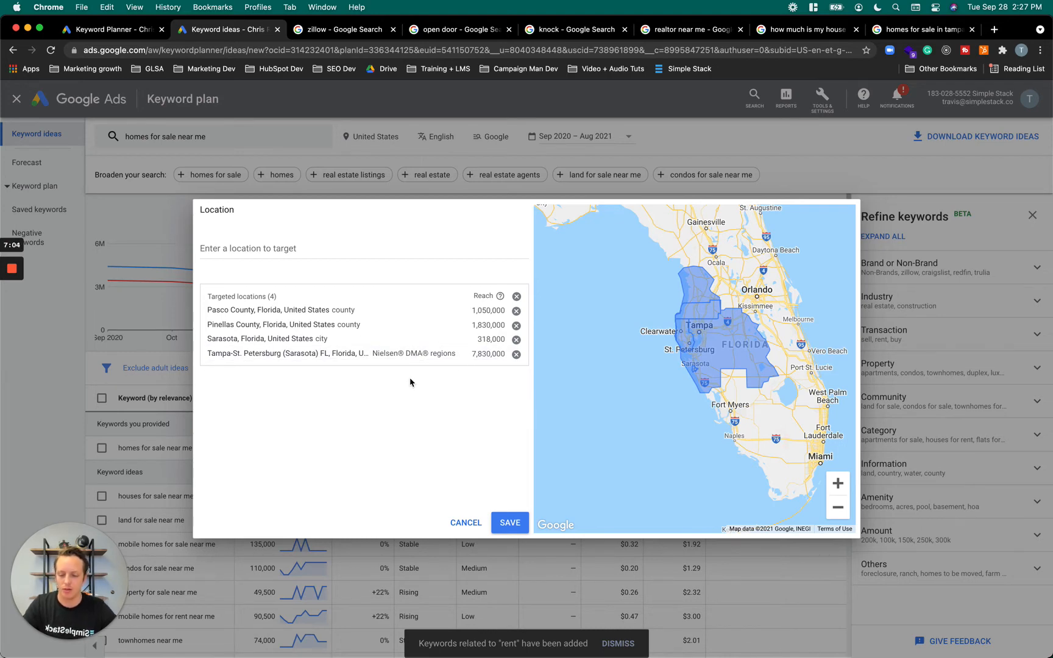
Remove the Tampa-St. Petersburg (Sarasota) DMA region from the targets and inspect the coverage around Sarasota on the map
click(515, 355)
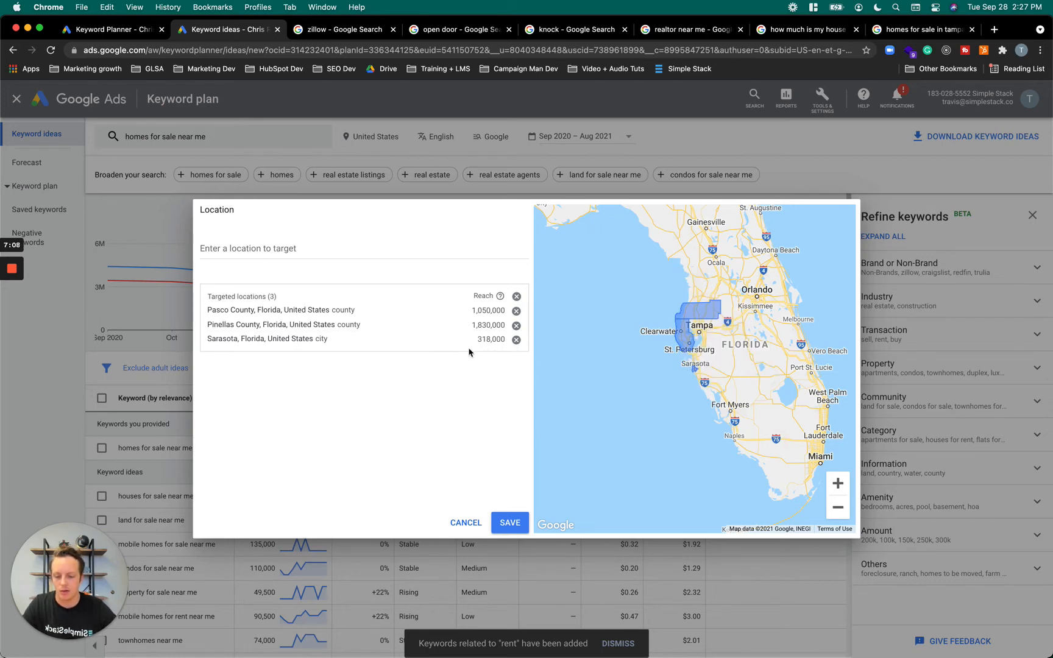
click(837, 483)
click(837, 483)
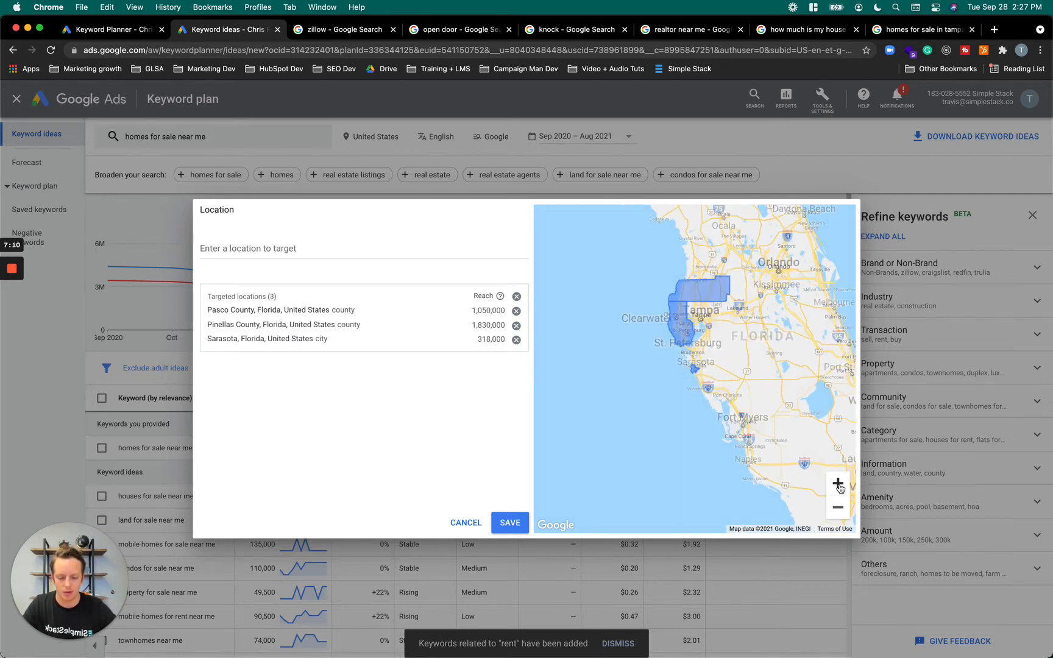
click(838, 483)
scroll(719, 422, up, 3)
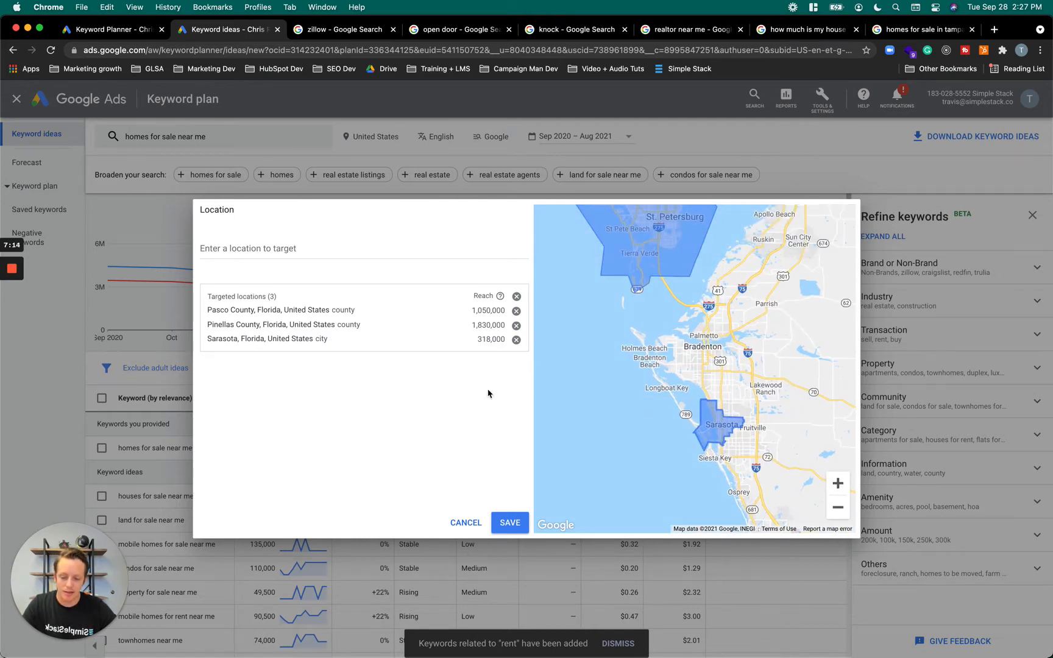
Replace the Sarasota city target with Sarasota County, Florida, and check the targeted counties on the map
click(328, 250)
text(Sarastoa)
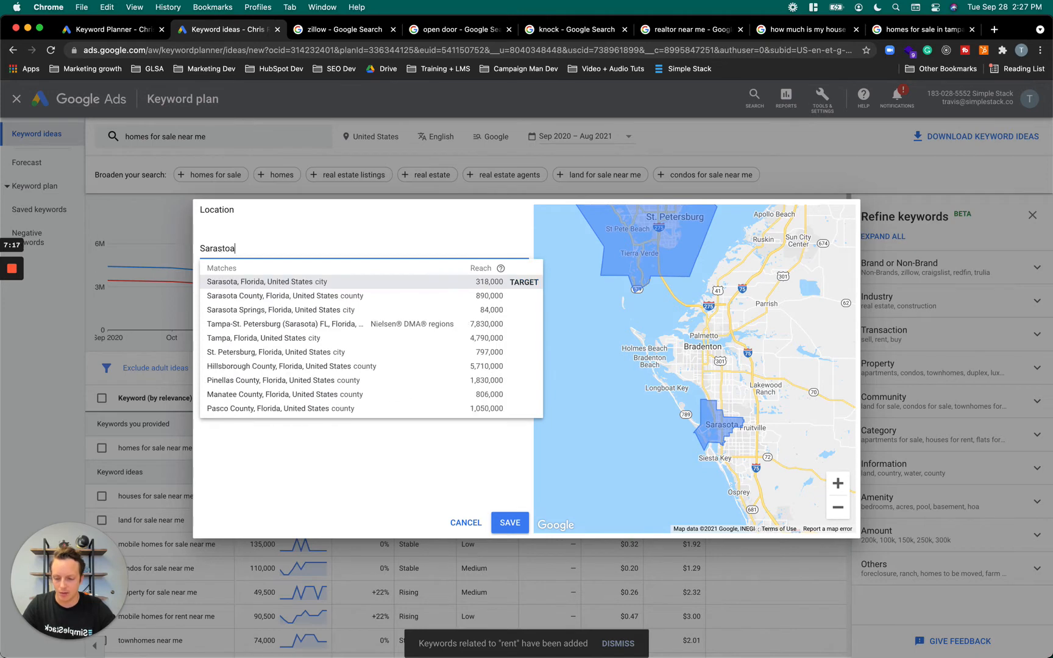
click(249, 281)
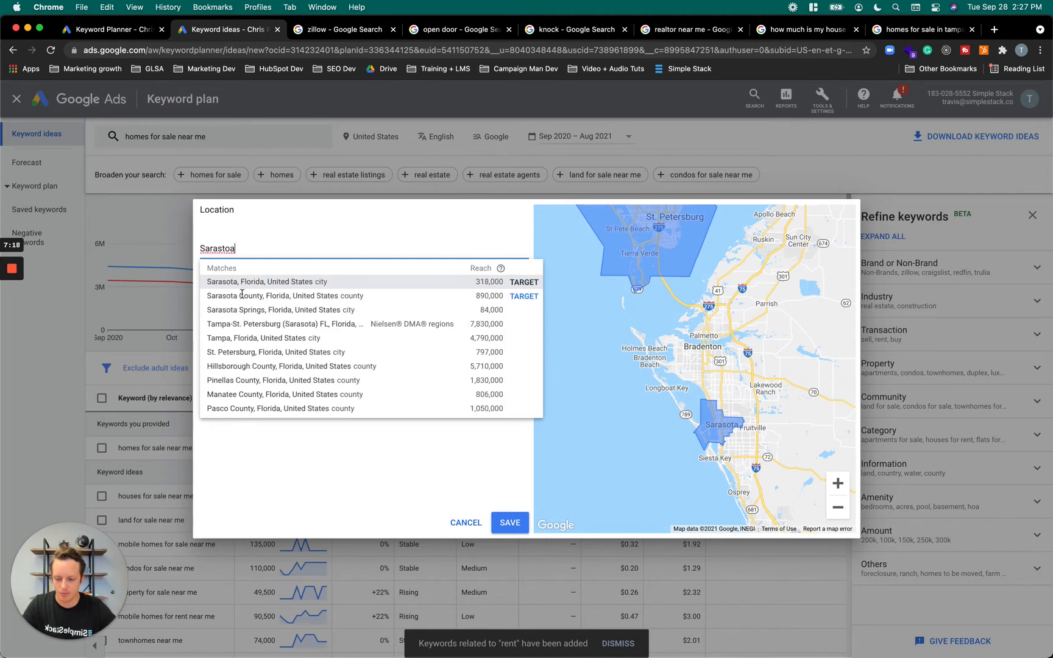
click(245, 296)
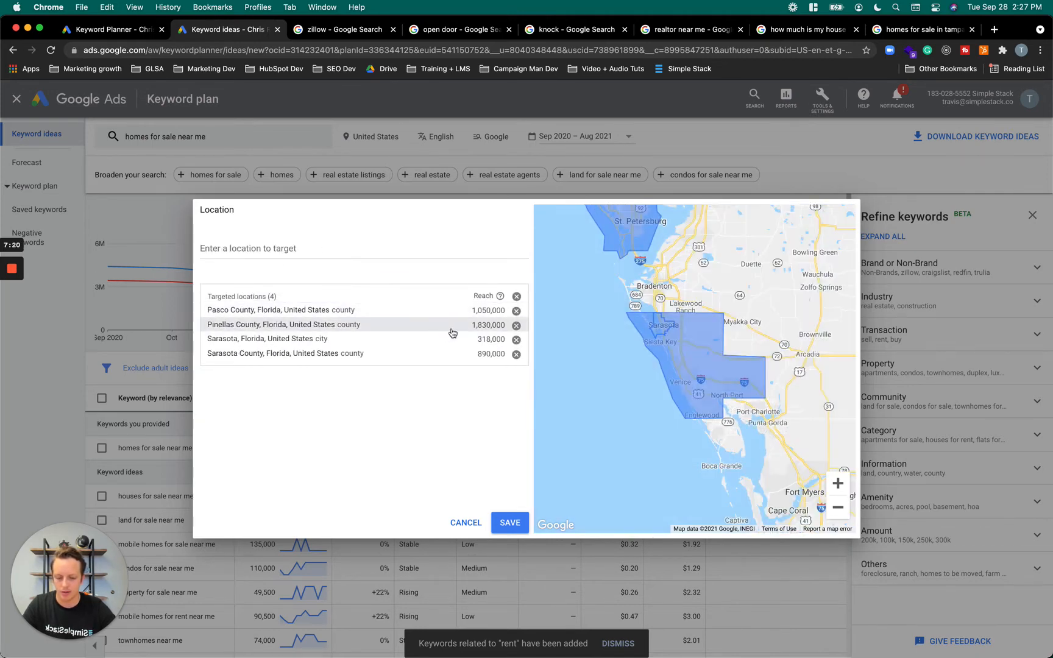
click(516, 342)
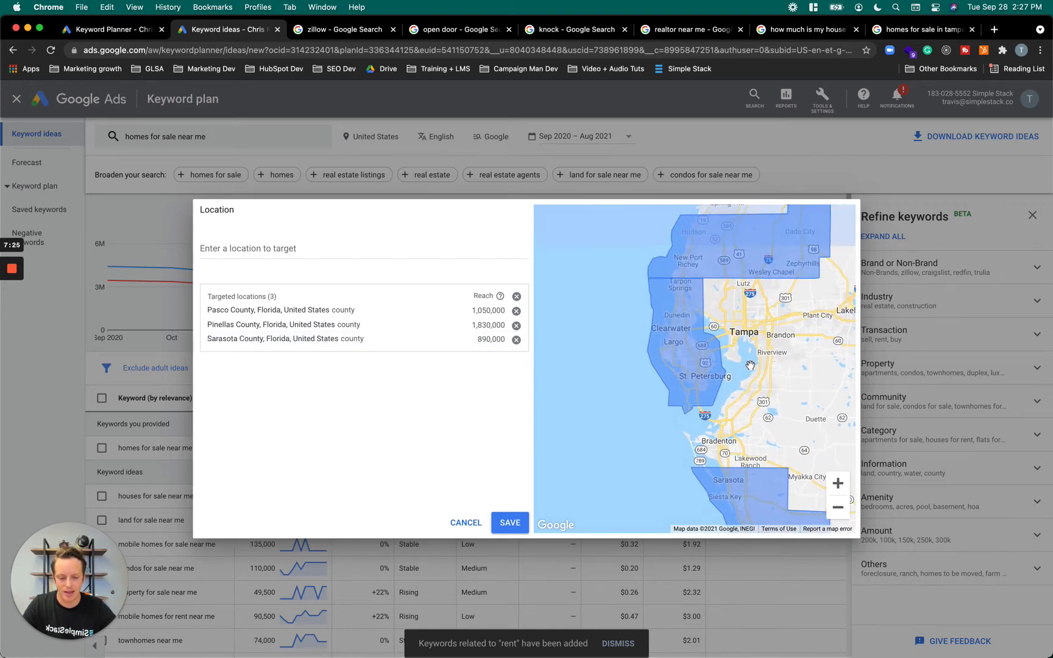
drag(750, 365, 687, 361)
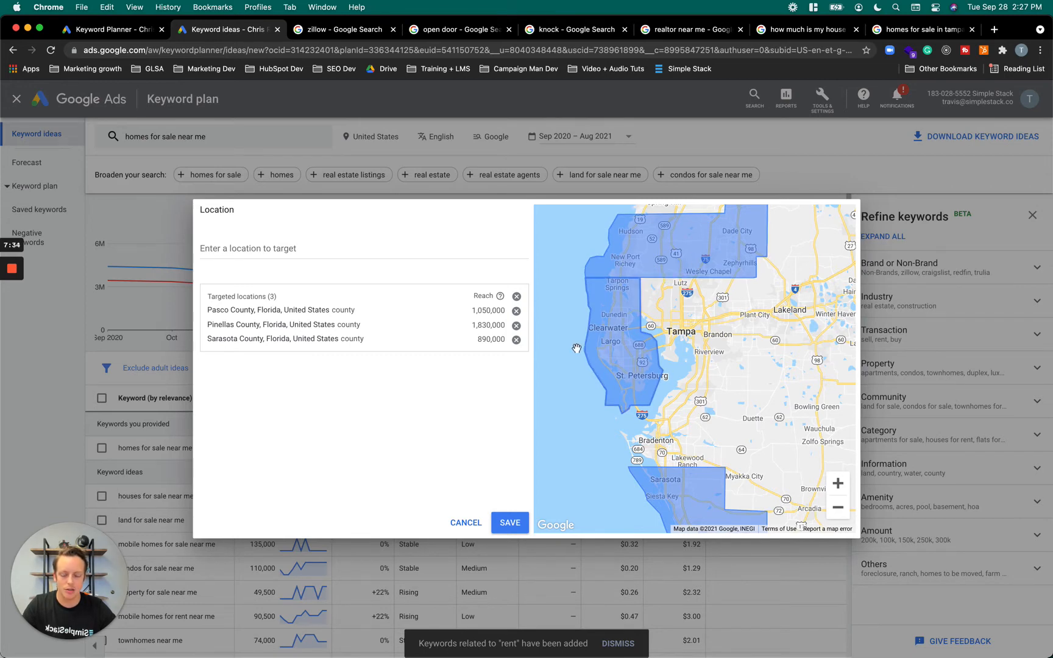
Save the Pasco, Pinellas and Sarasota County targeting and review the search volumes, trends and bids of the local keyword ideas
click(510, 523)
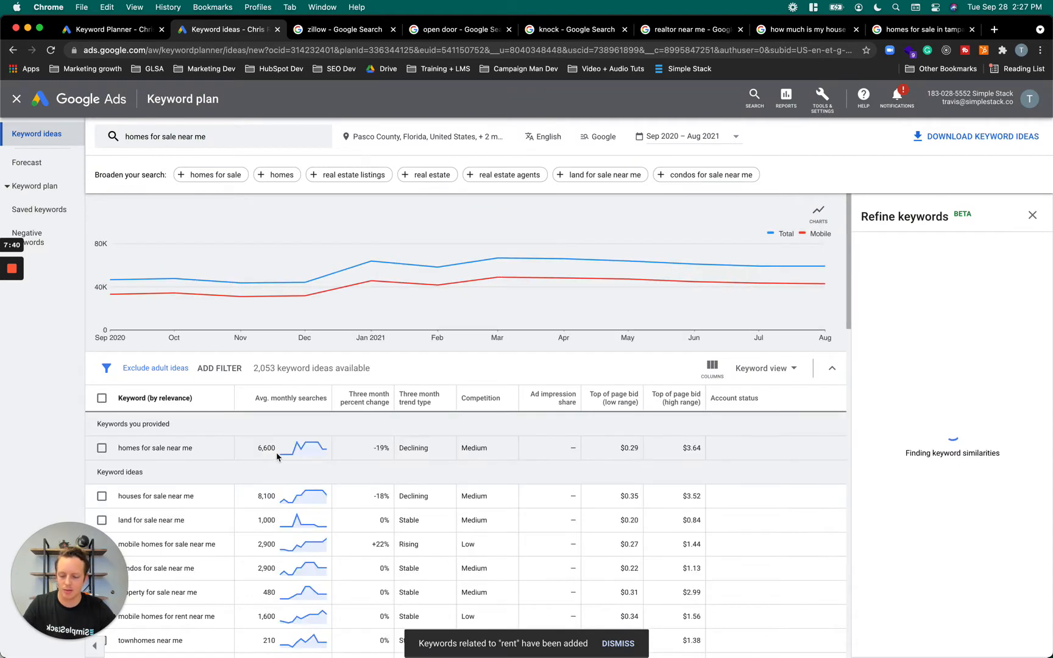
mouse_move(277, 457)
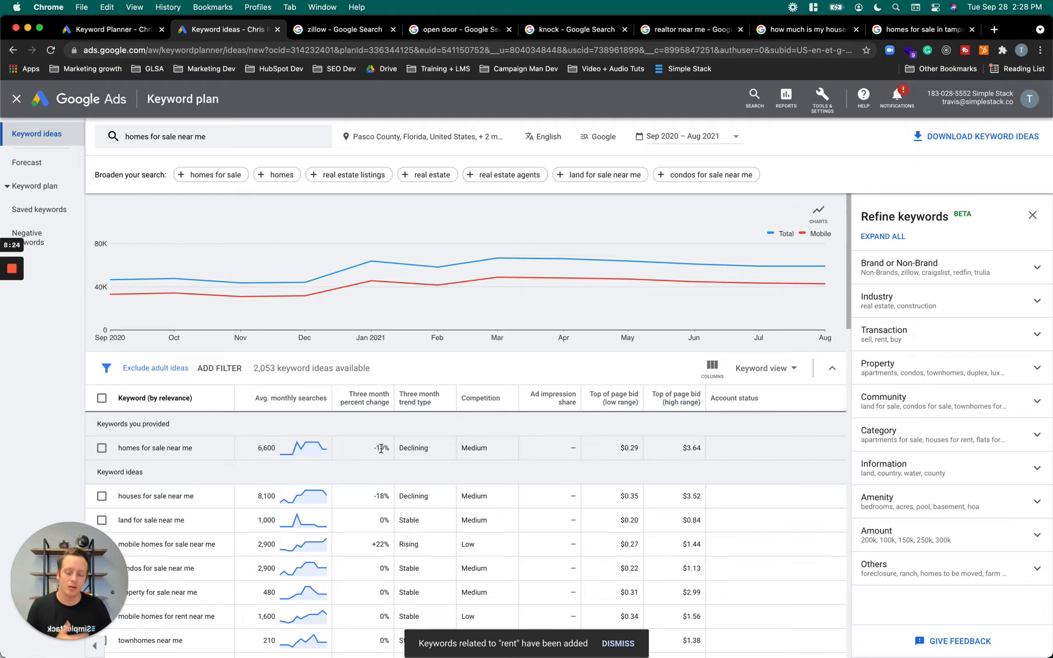
scroll(341, 502, down, 3)
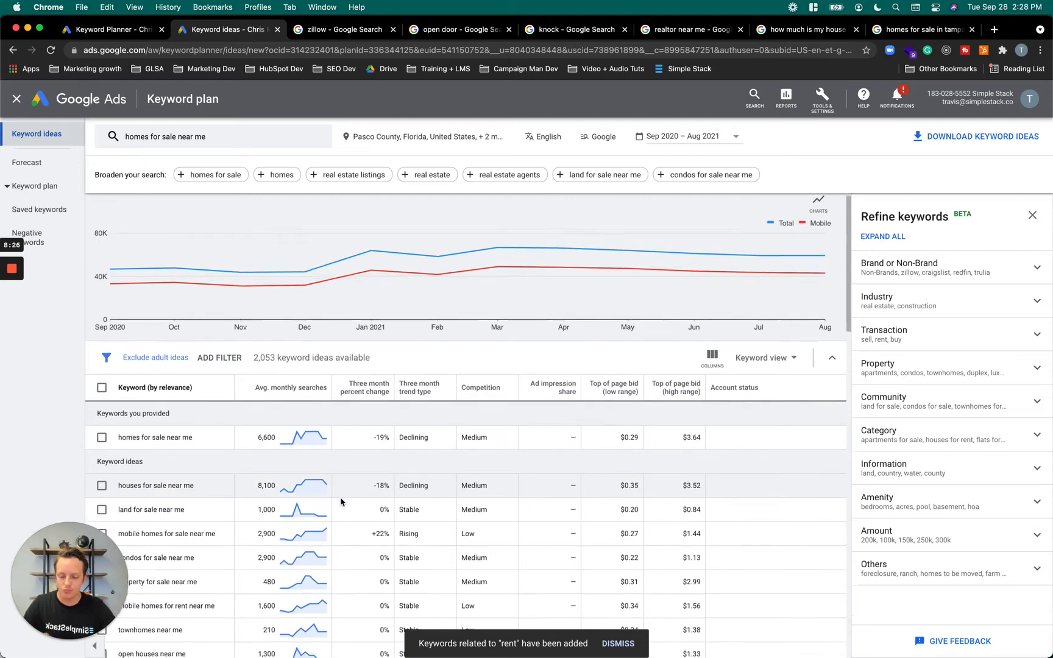
scroll(341, 501, down, 1)
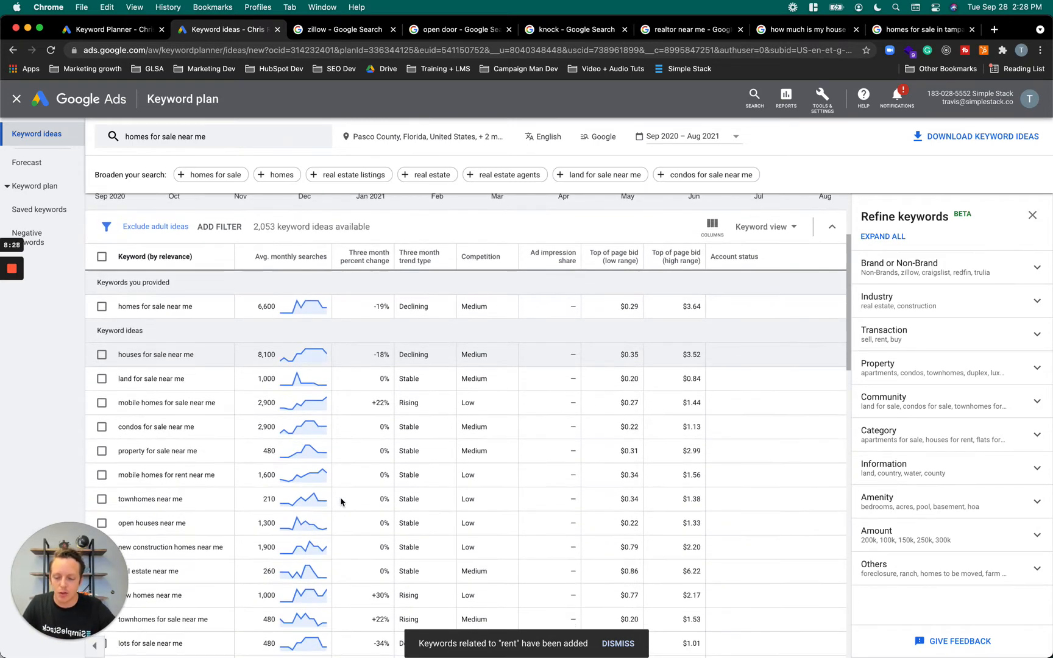
scroll(341, 502, up, 3)
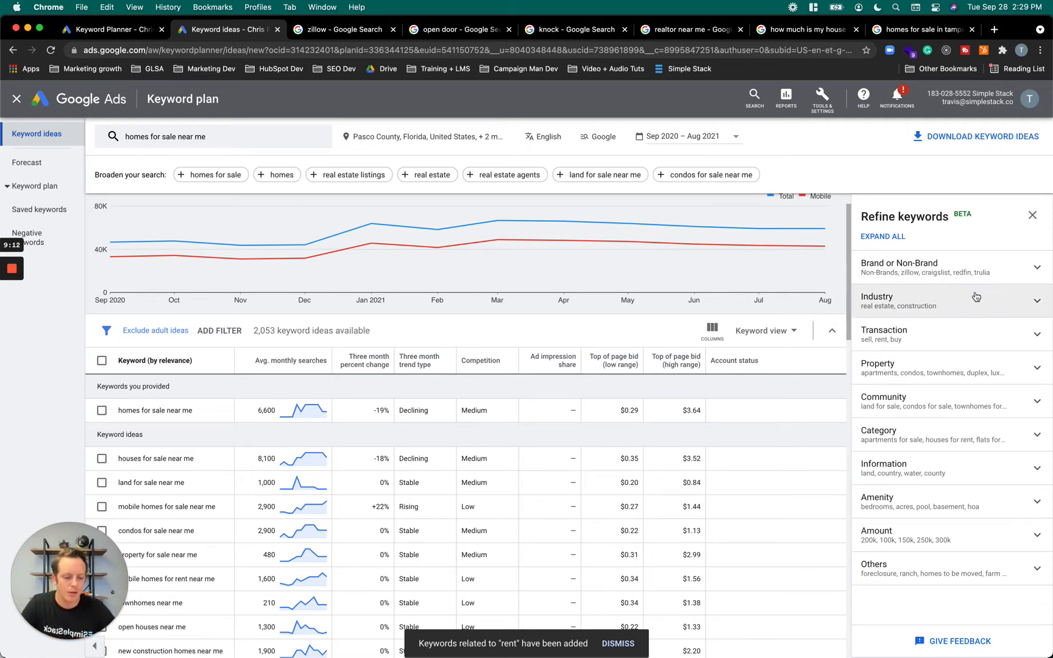
Examine the Property and Others categories in the keyword refinements, closing the refinements when done
click(946, 366)
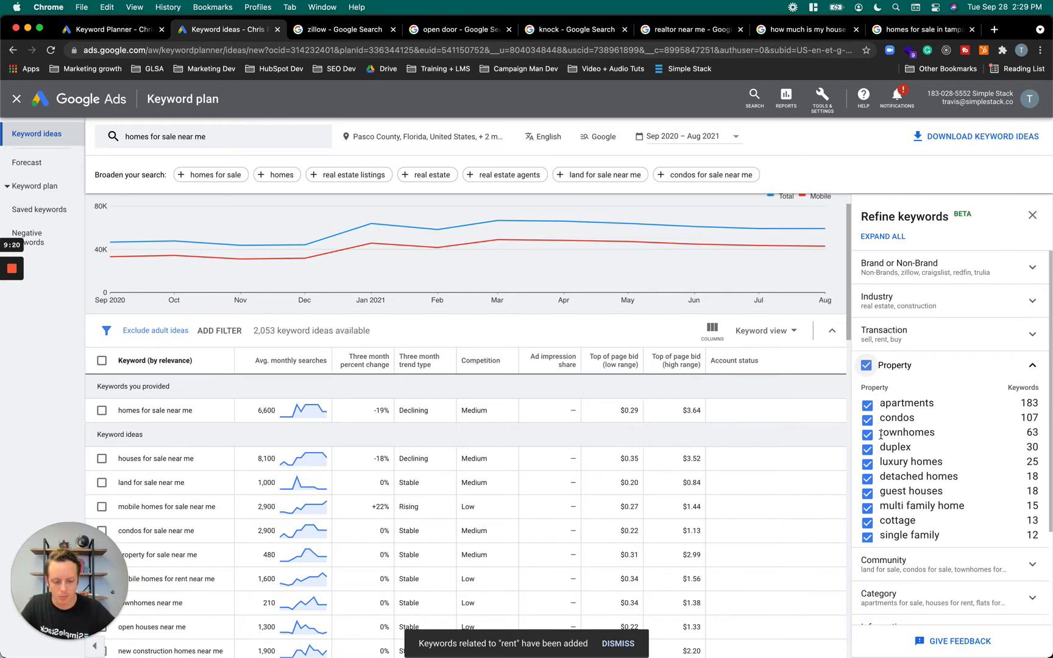
click(931, 368)
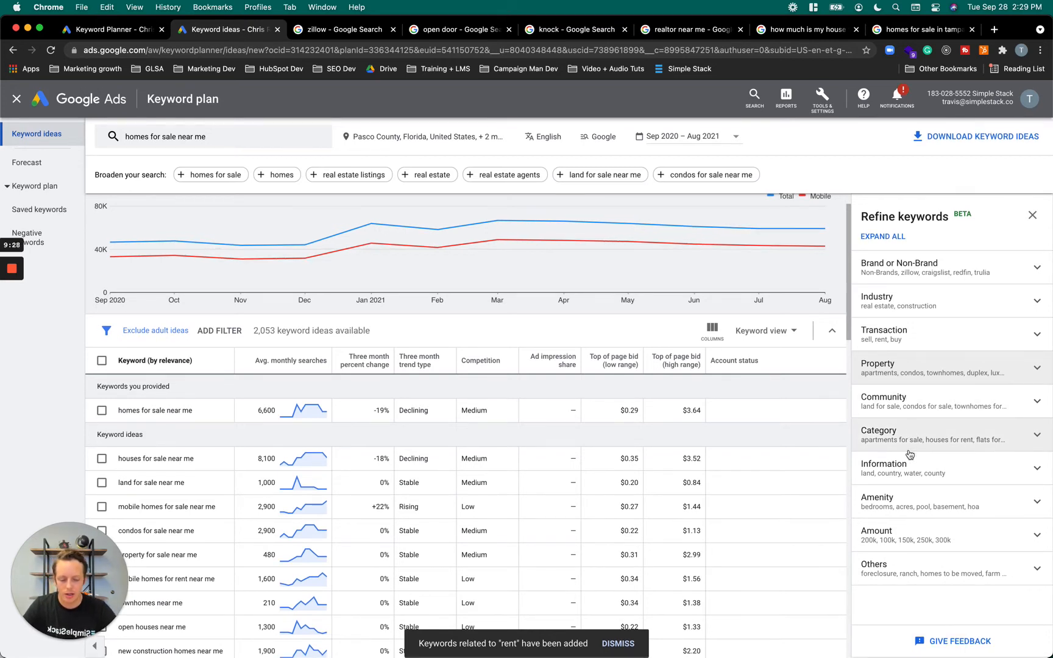
click(910, 568)
scroll(909, 571, down, 3)
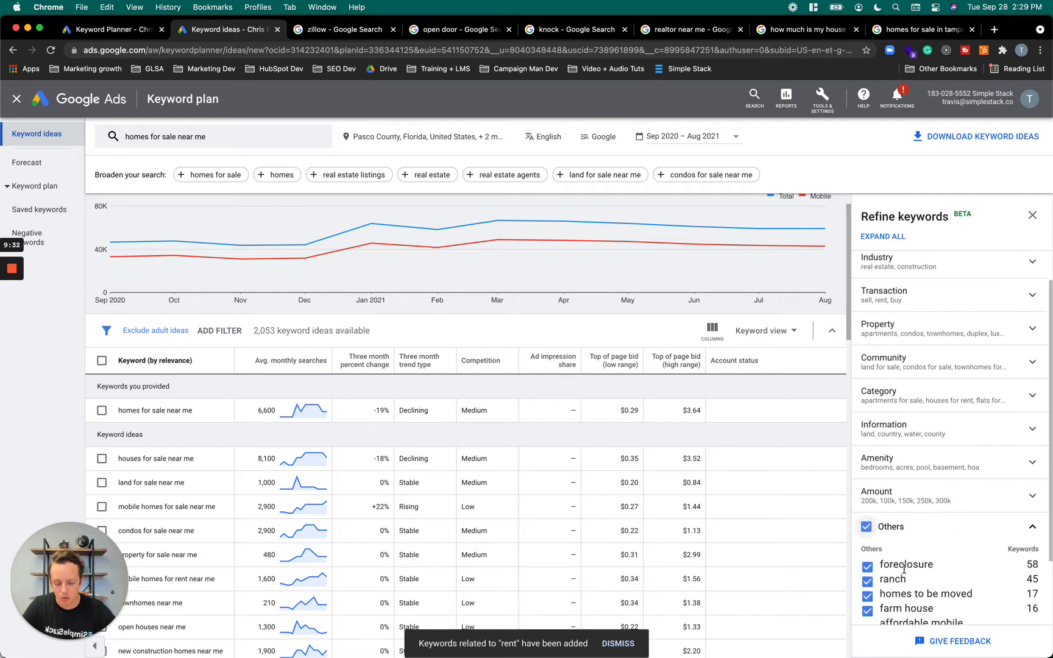
scroll(901, 606, down, 1)
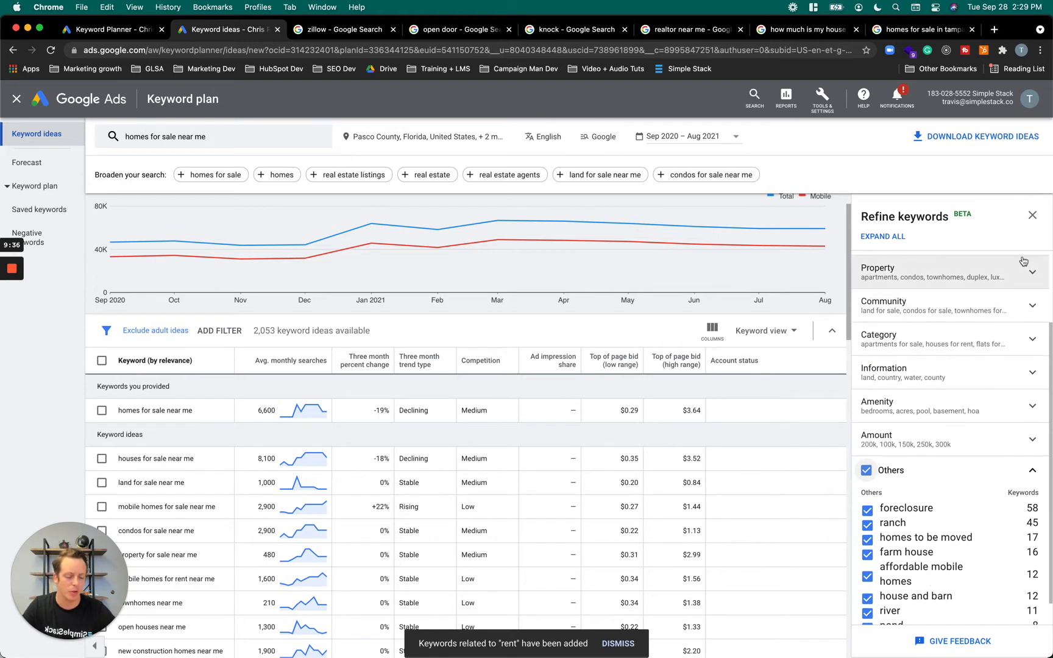
click(1032, 218)
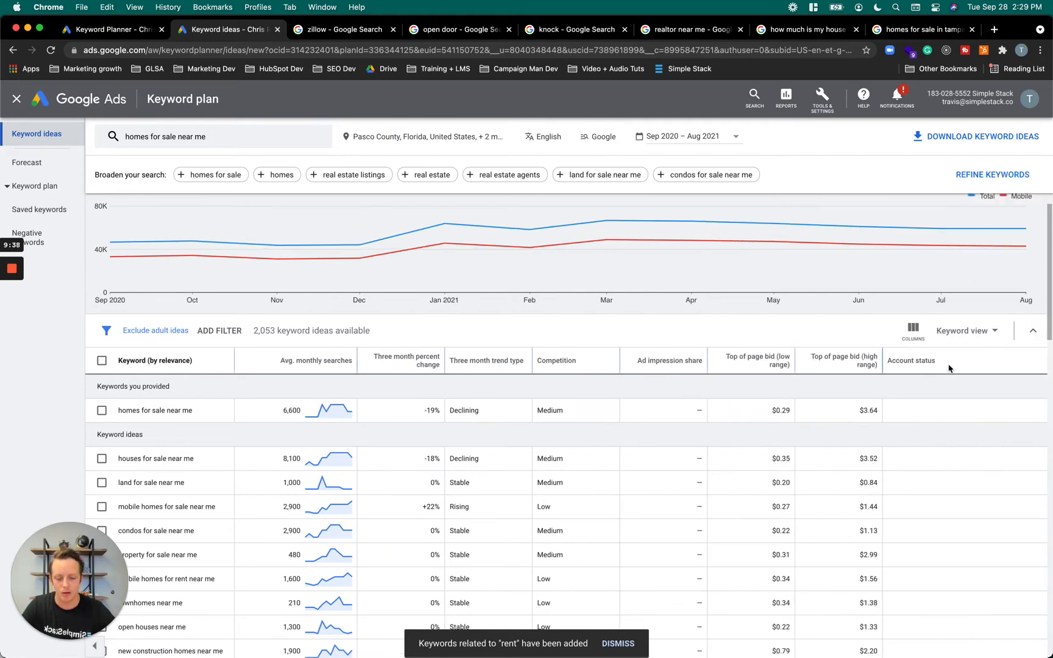
Switch the keyword ideas table to the grouped view
click(974, 330)
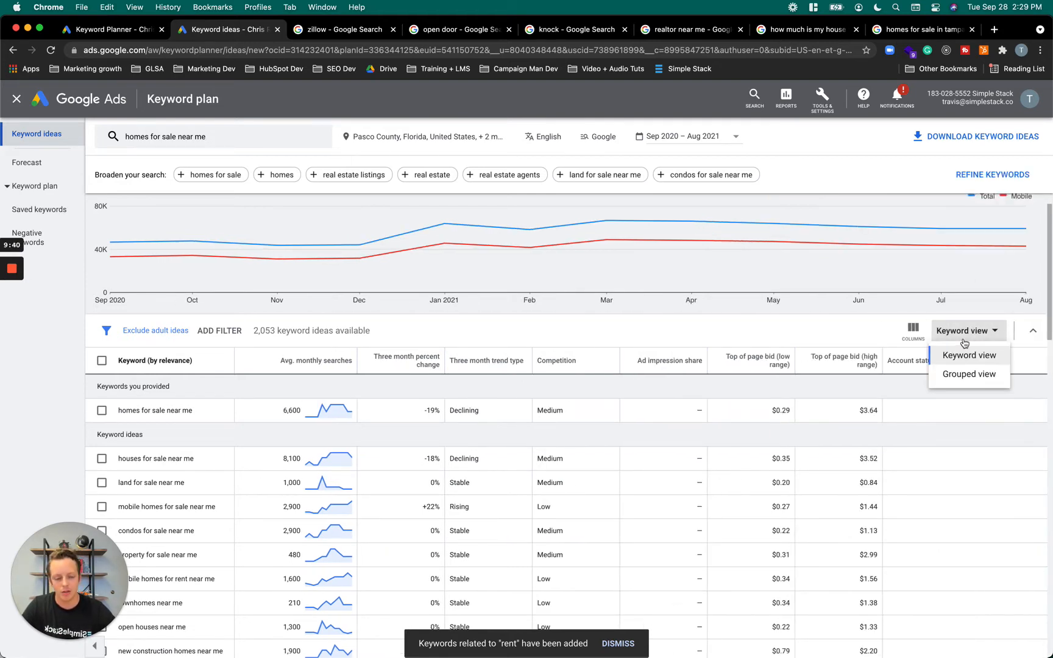
click(991, 175)
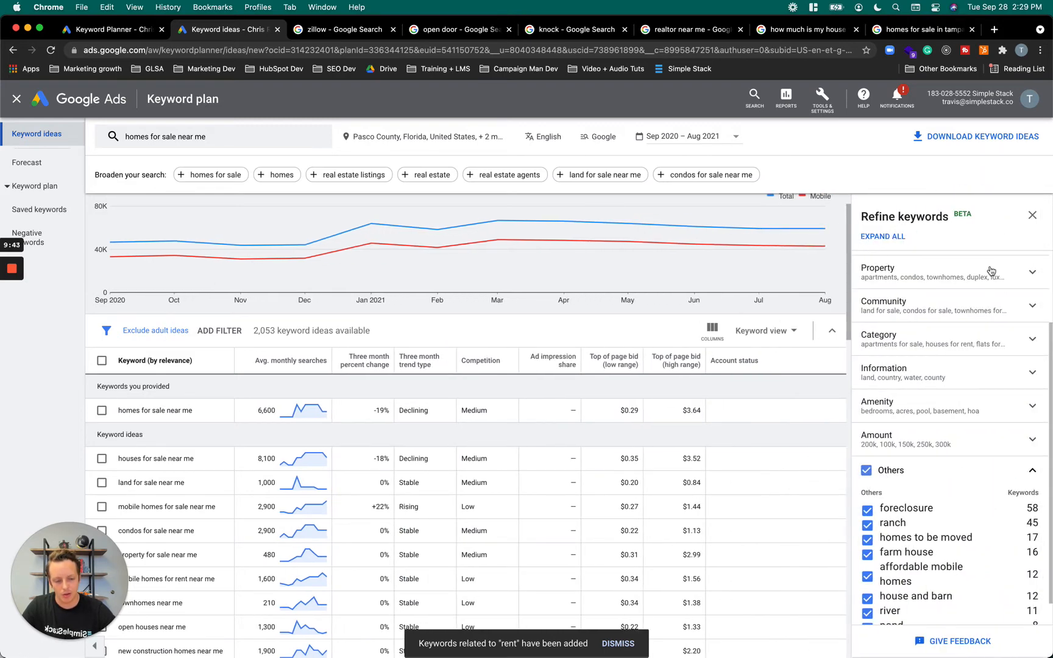
click(1032, 215)
click(969, 333)
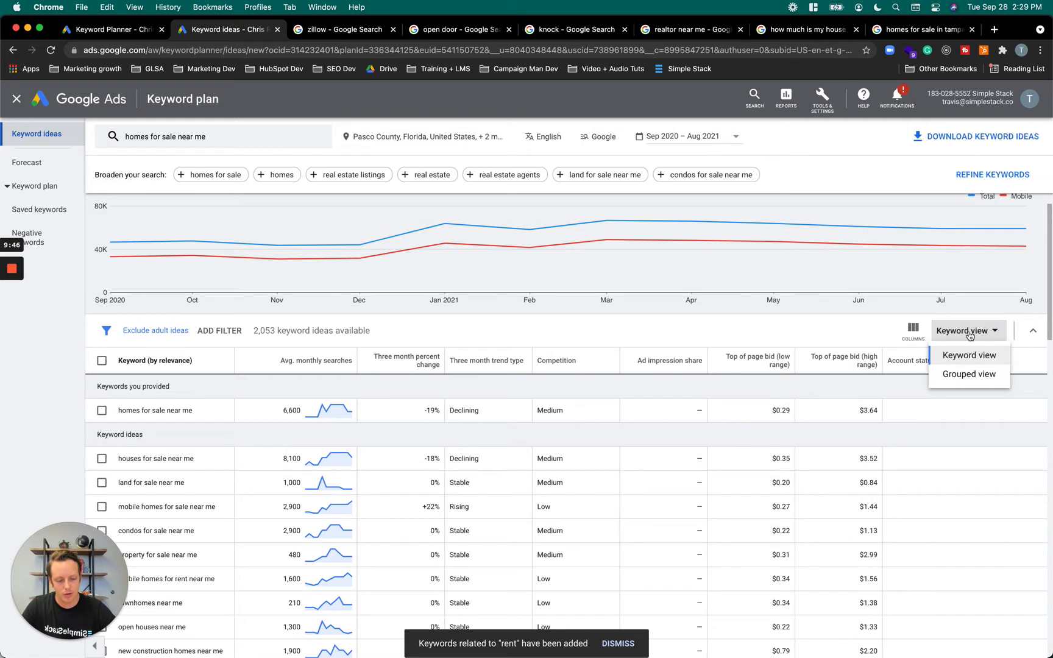
click(959, 375)
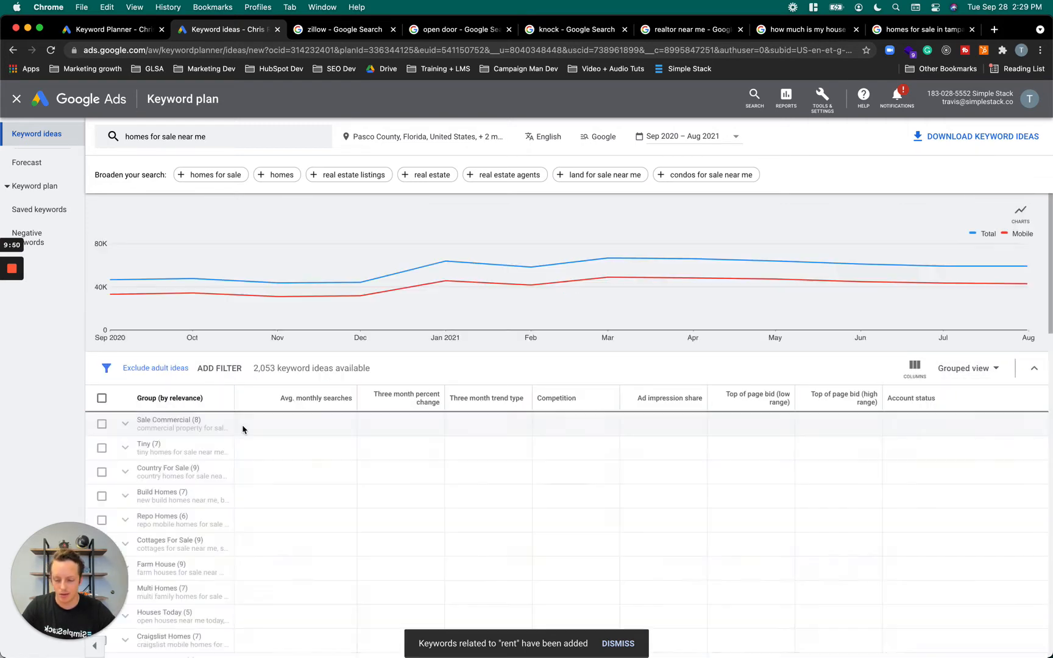
Examine the keywords inside the Residential group, widening the group column to show their full names, and leave the group deselected and collapsed
scroll(244, 433, down, 5)
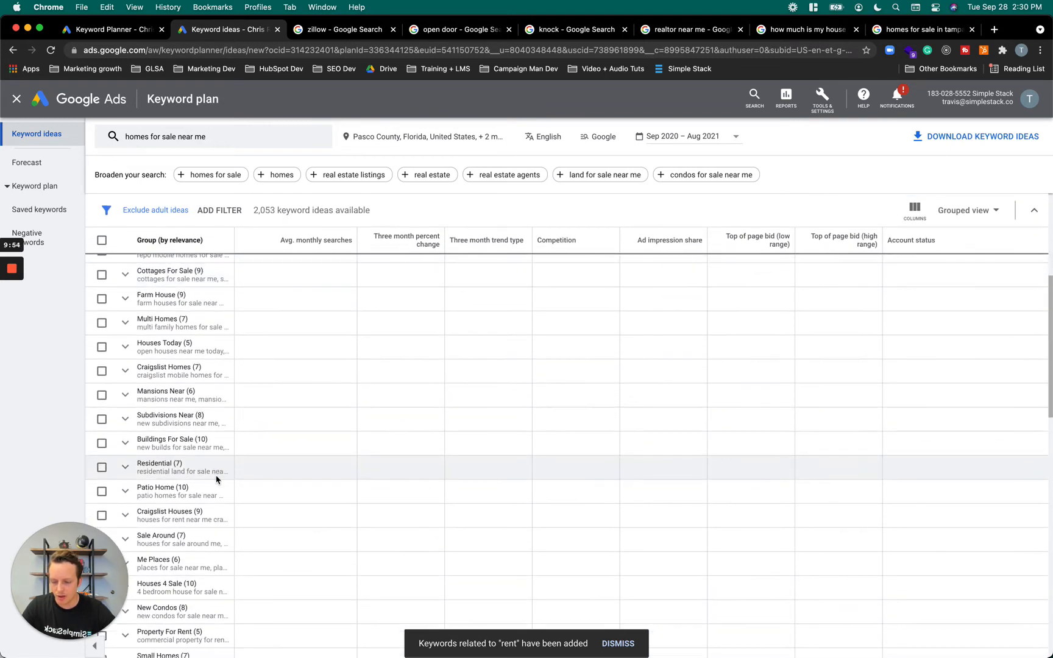
click(103, 468)
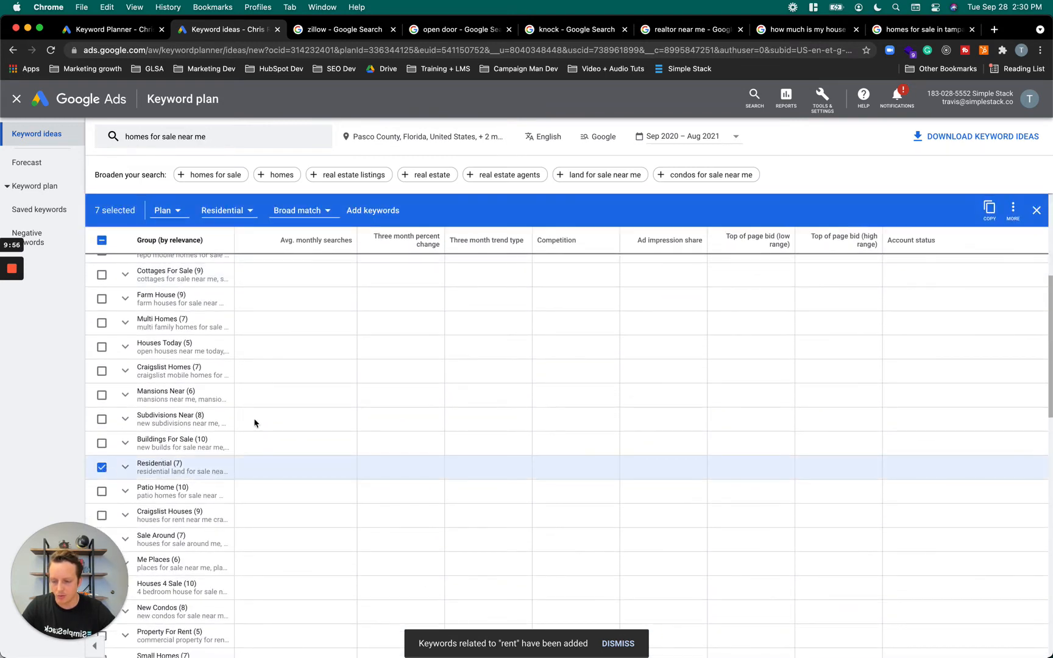
click(126, 468)
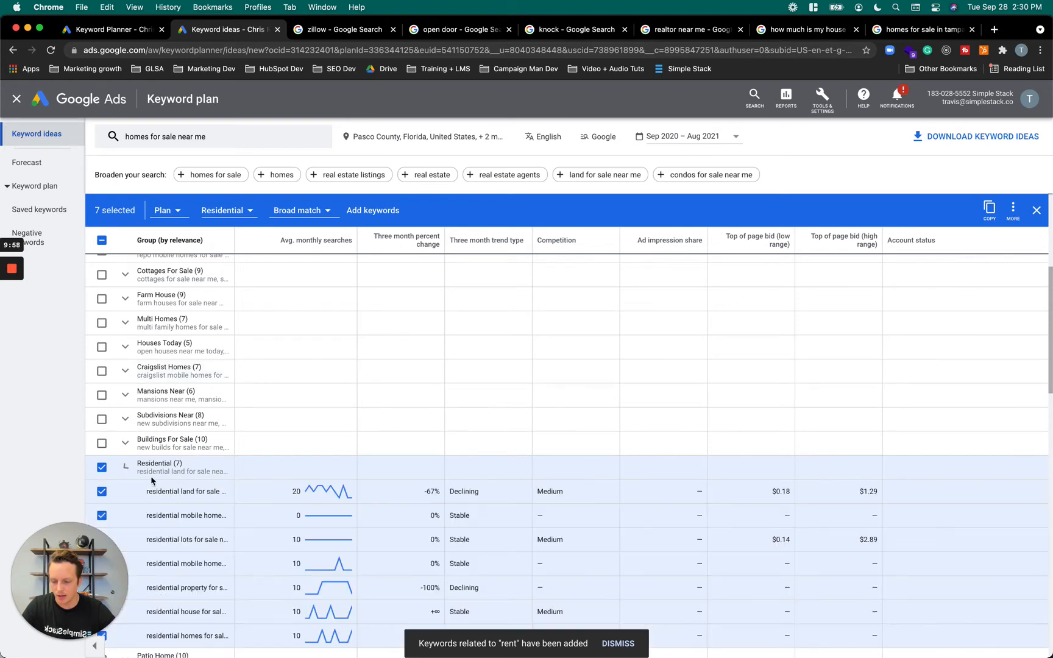
scroll(162, 479, down, 2)
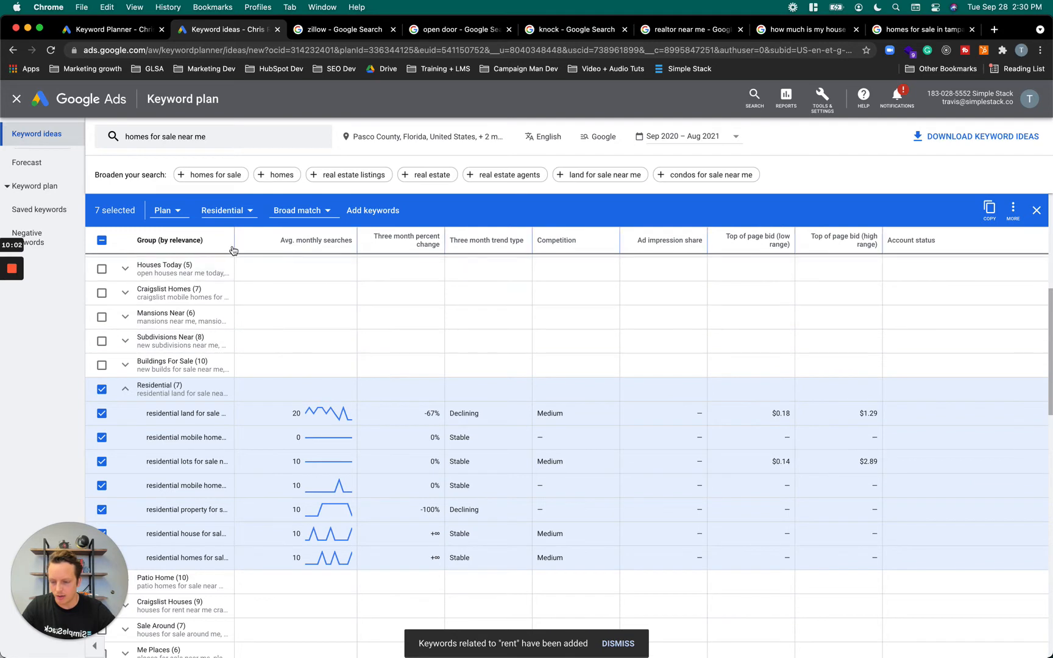
drag(234, 242, 326, 243)
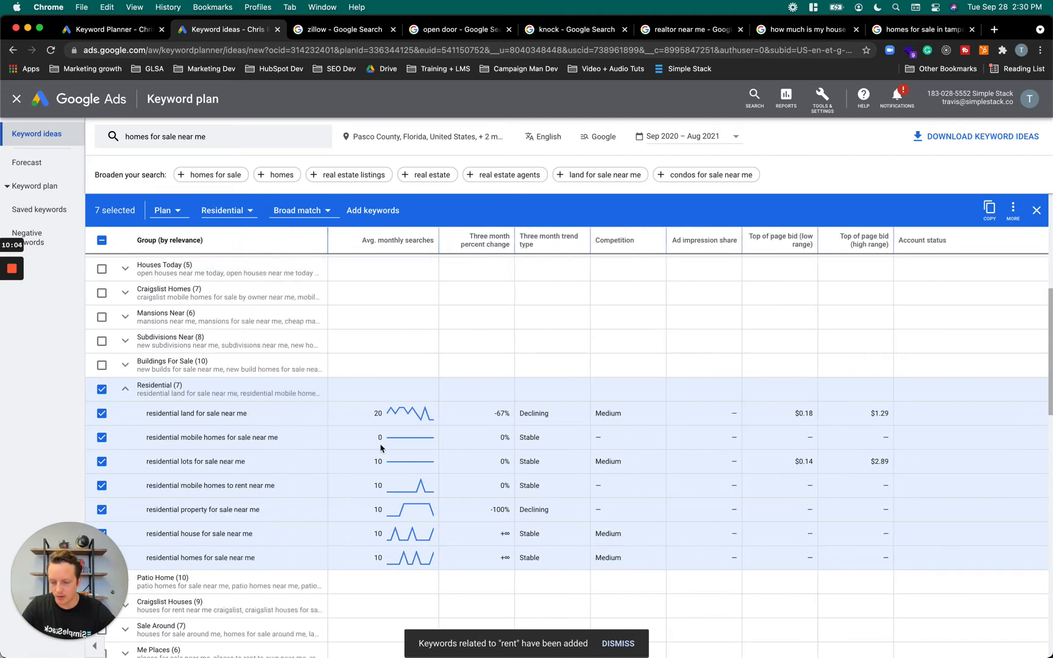
scroll(370, 559, down, 1)
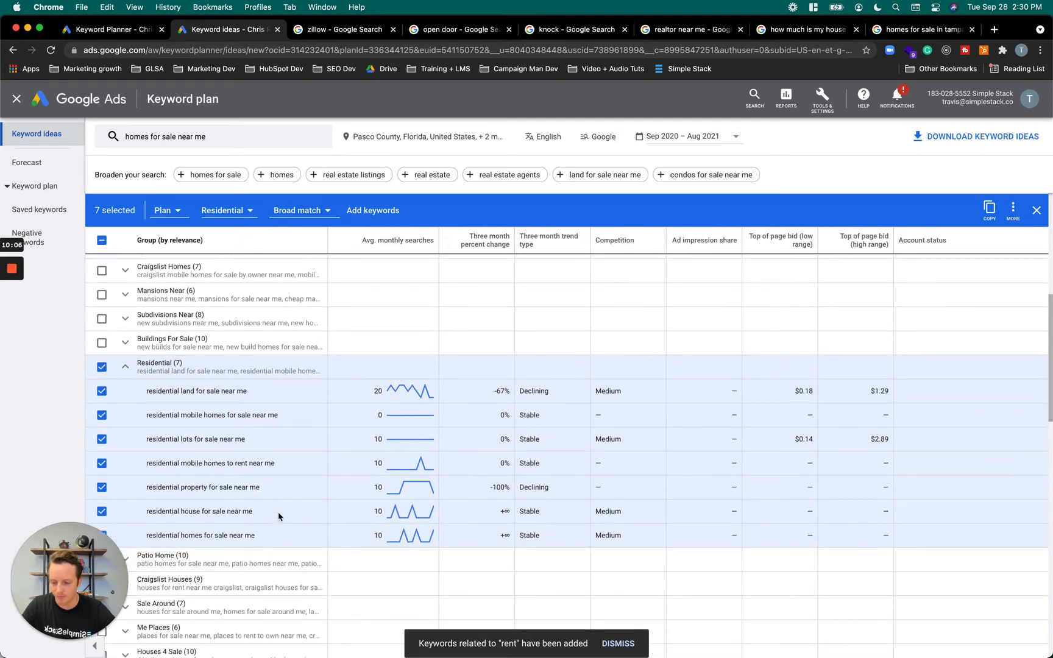
click(102, 367)
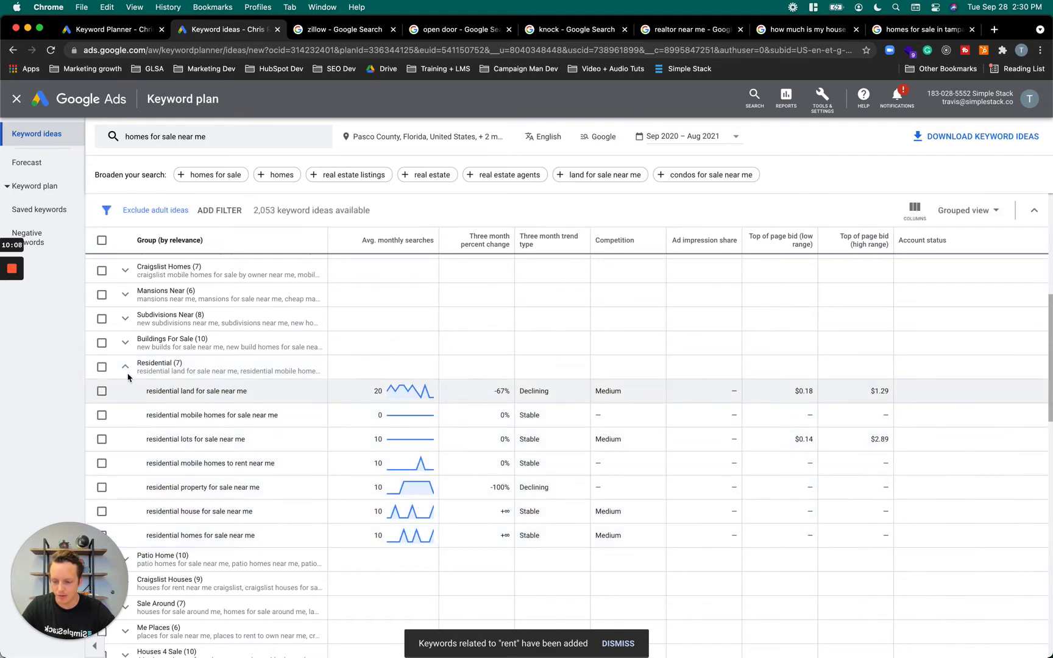
click(125, 366)
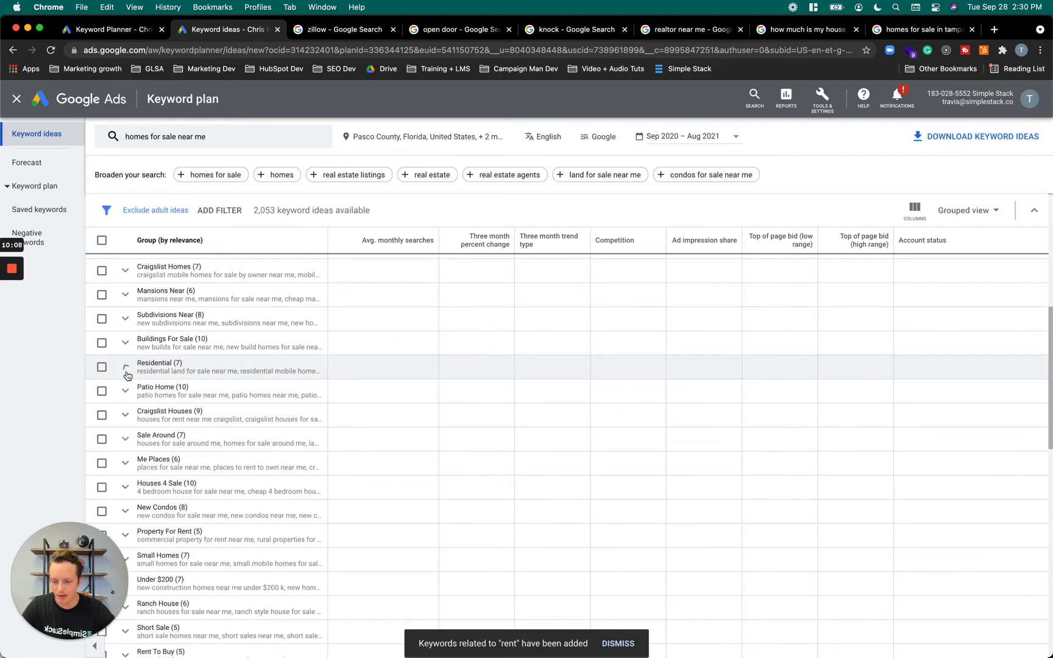
Replace the searched keyword with "Best realtor near me" and get the new keyword results
click(211, 140)
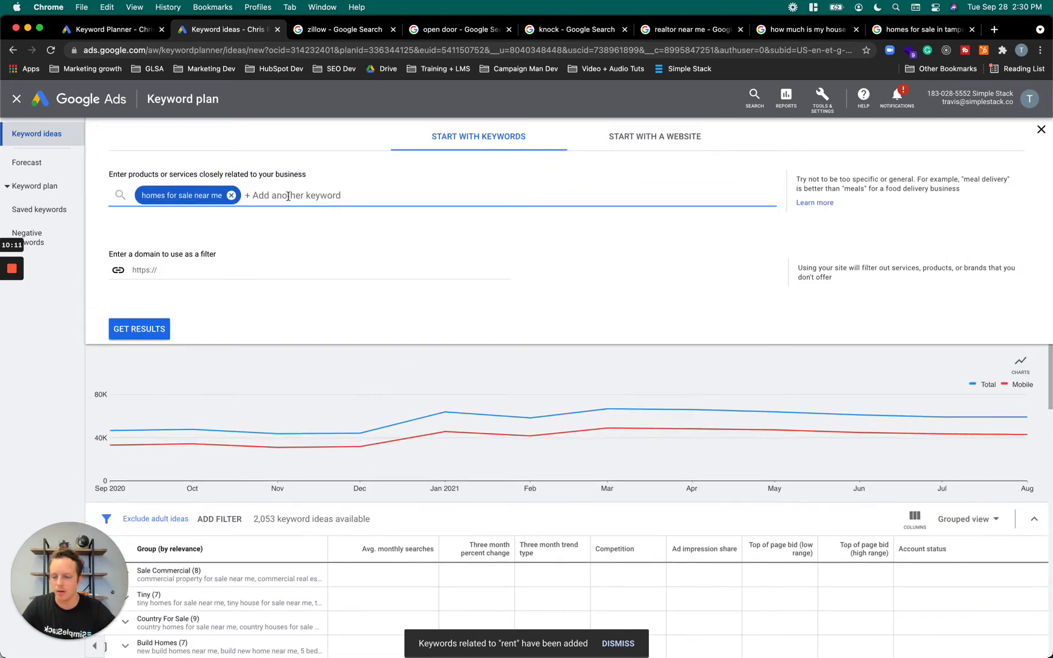
click(230, 195)
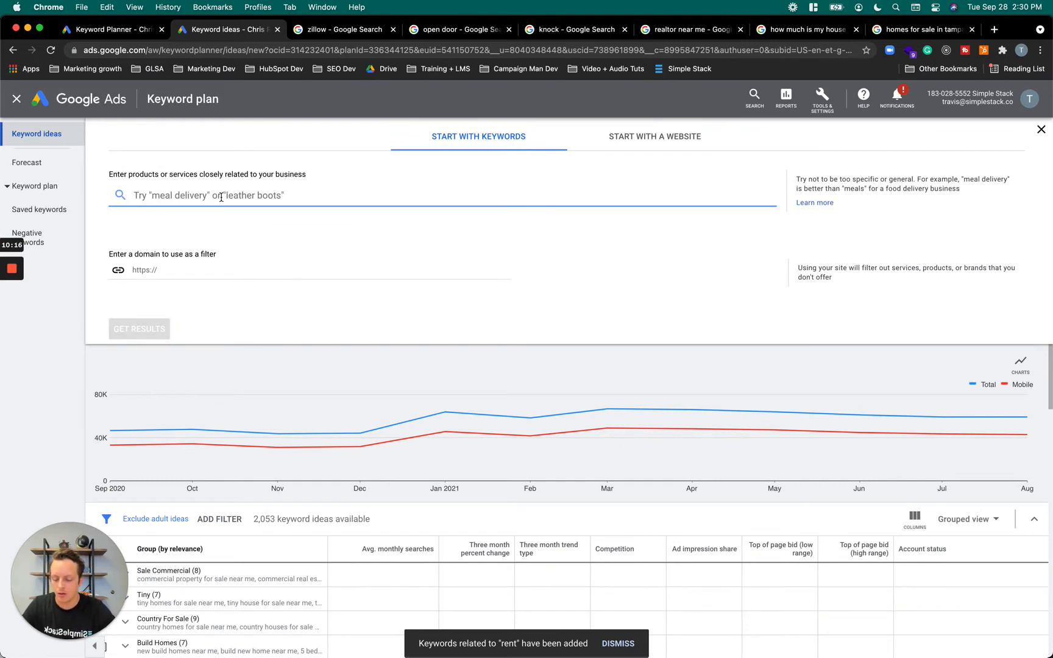
text(Best realtor)
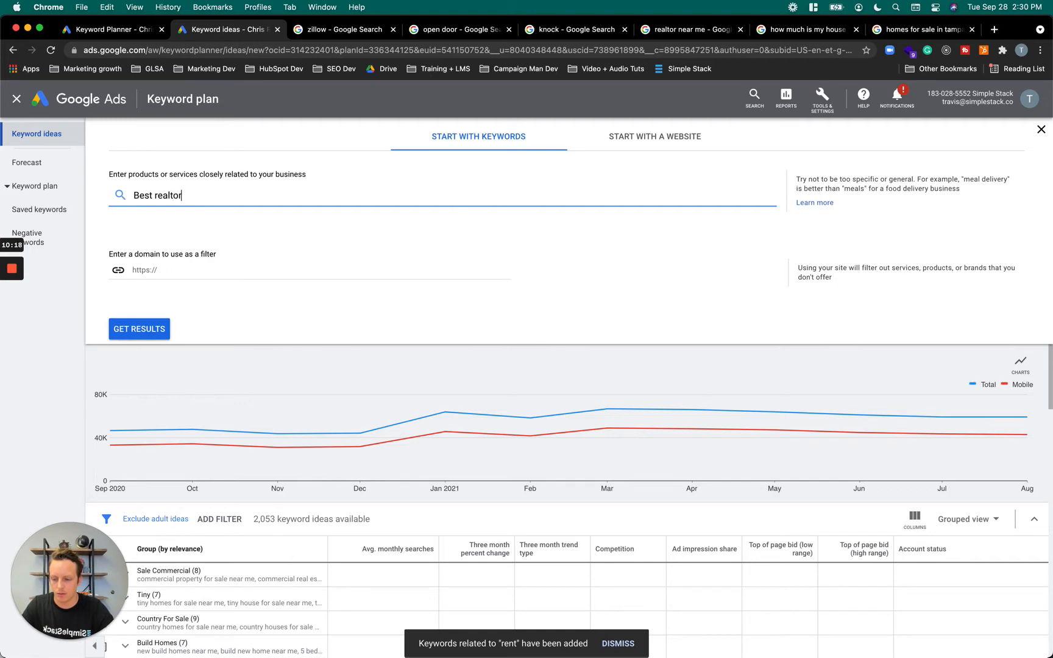
text( near me)
click(149, 329)
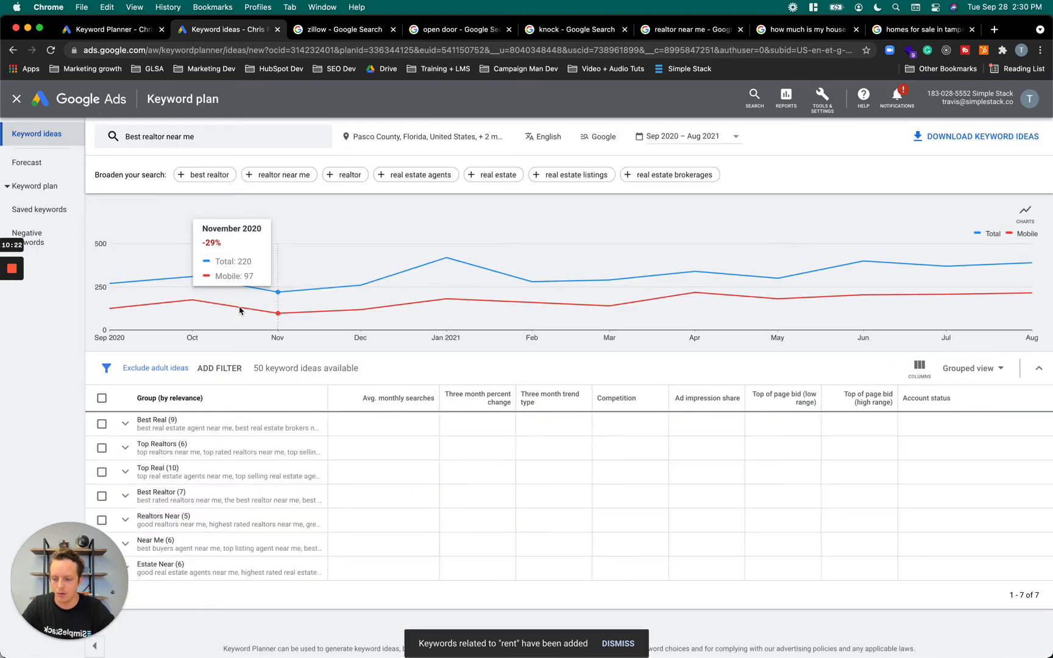
Return the "Best realtor near me" results to the individual keyword view
click(967, 368)
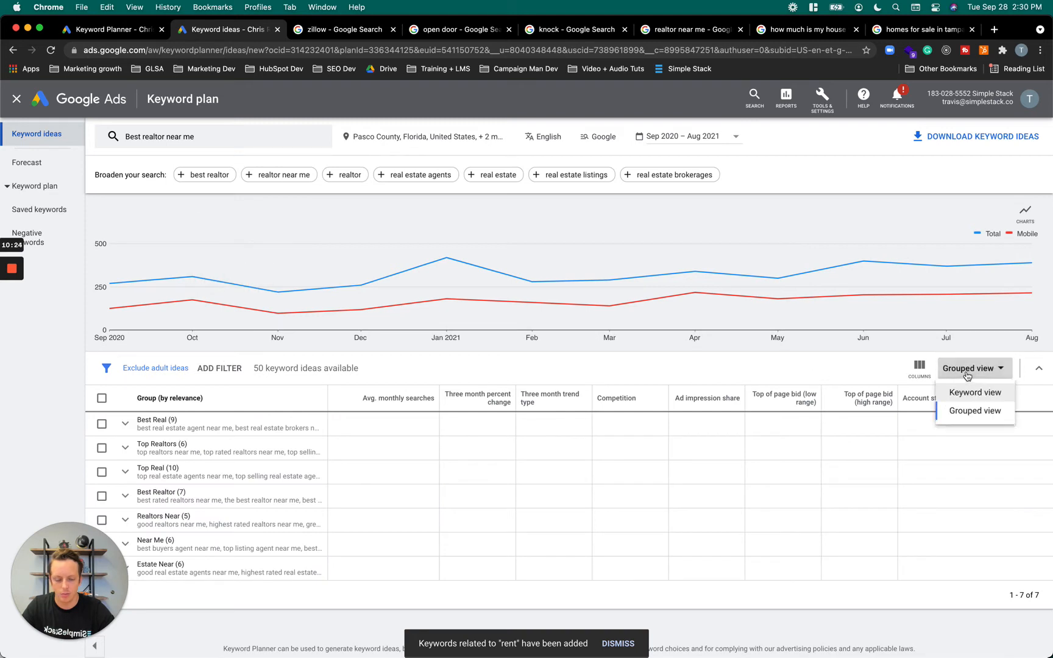
click(973, 395)
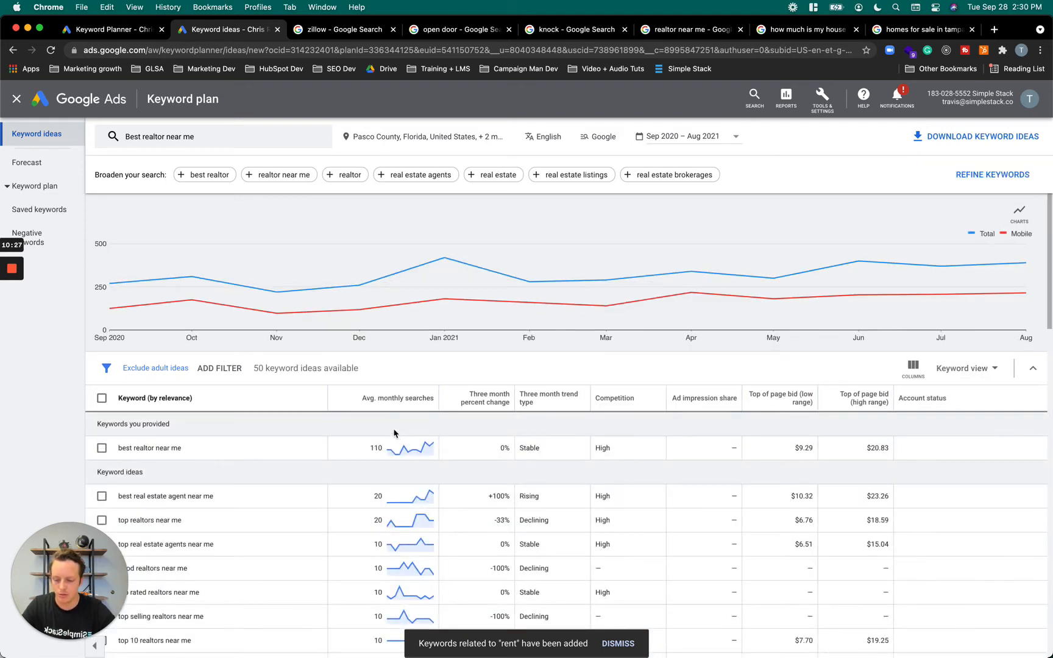
mouse_move(396, 402)
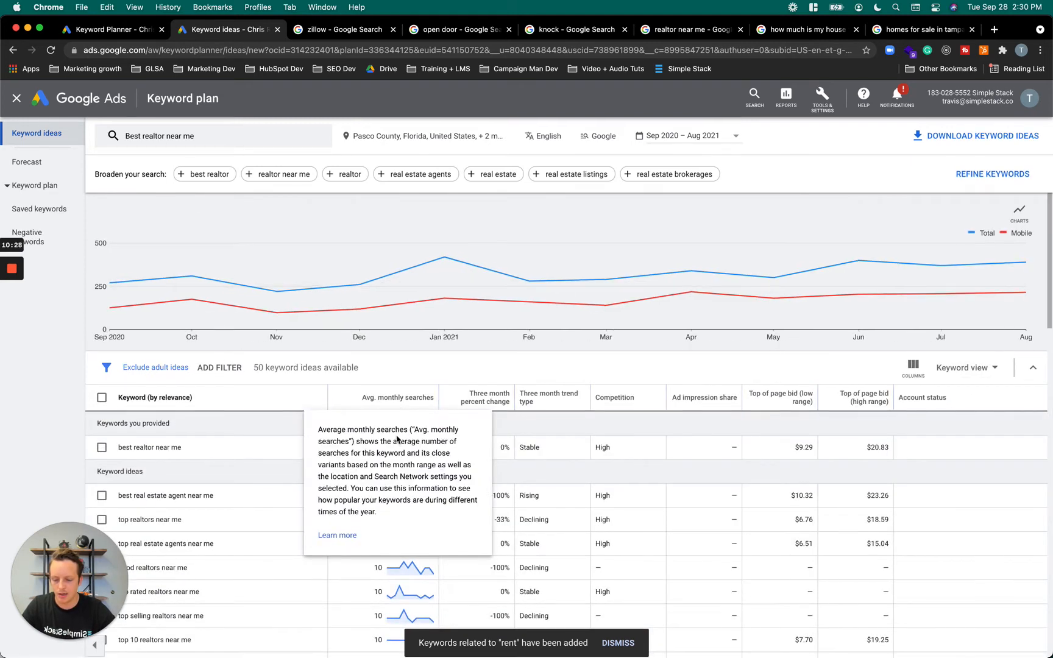
scroll(401, 389, down, 1)
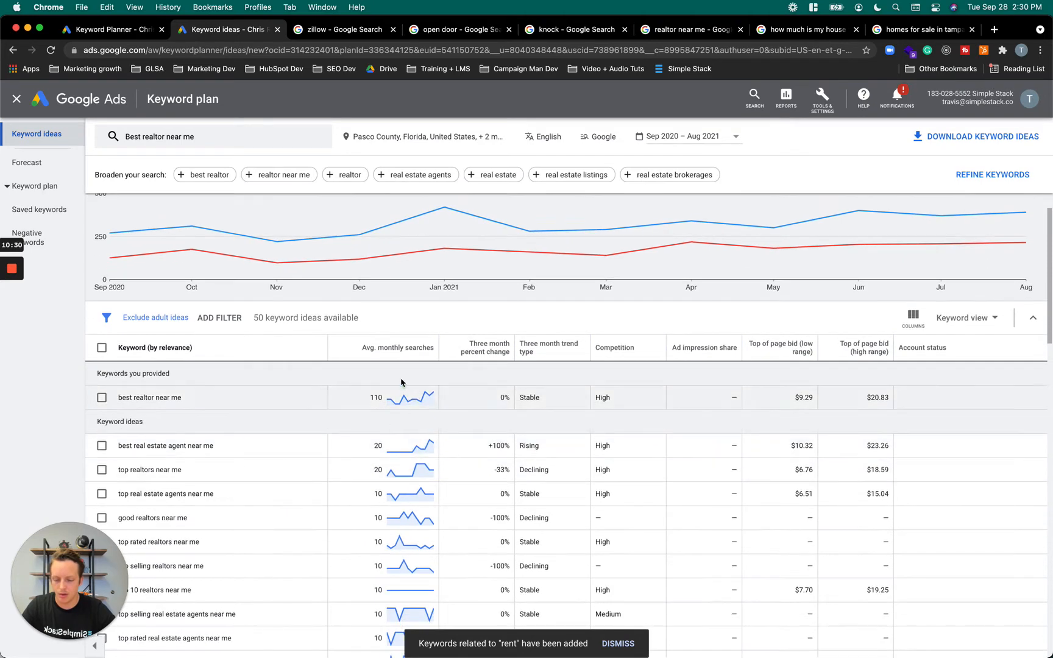
Sort the keyword ideas by average monthly searches, highest first, and check the volume and bids for "best realtor near me"
click(363, 350)
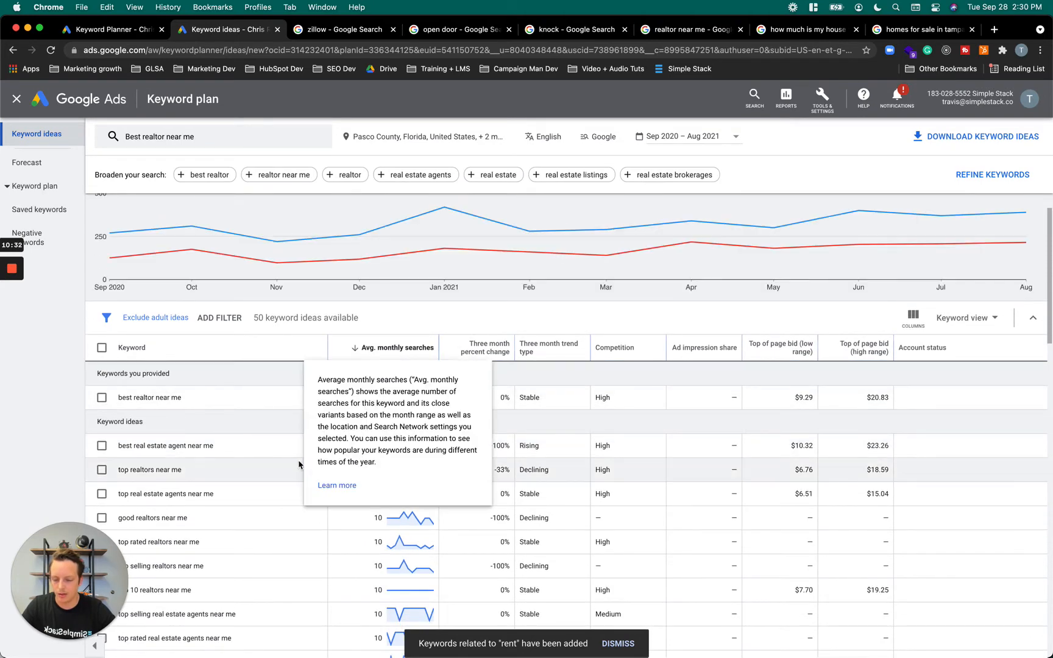
click(380, 347)
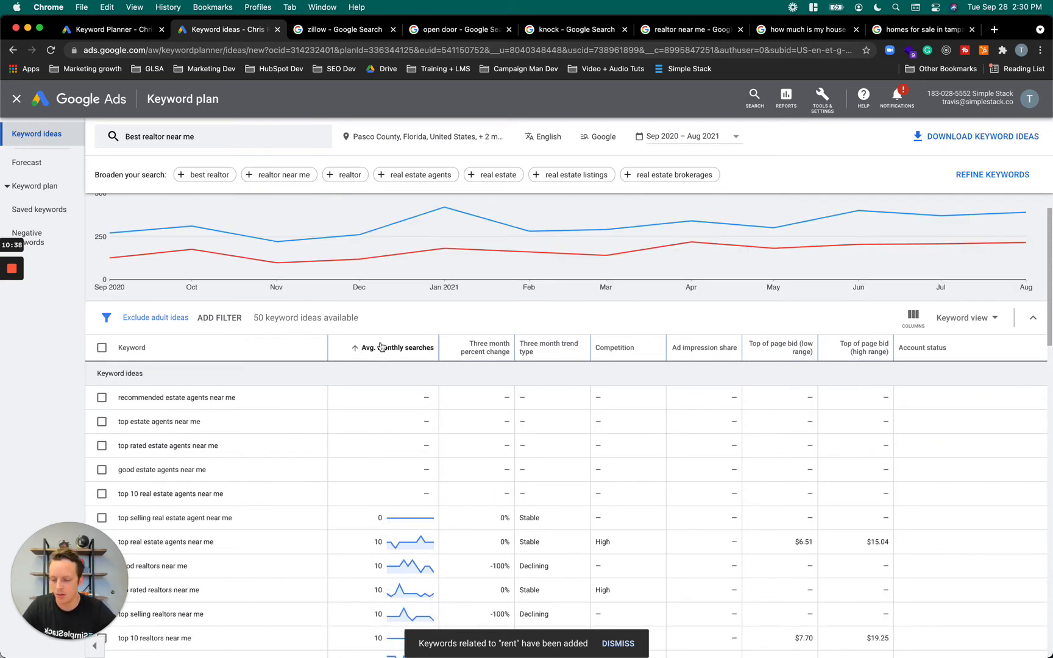
click(381, 347)
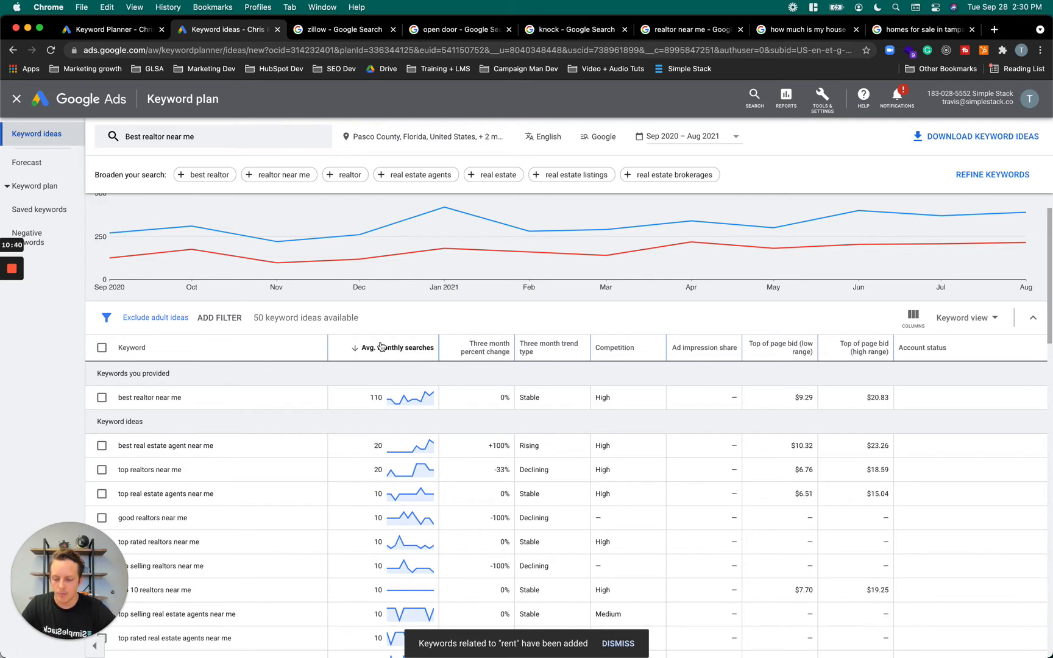
scroll(382, 346, up, 1)
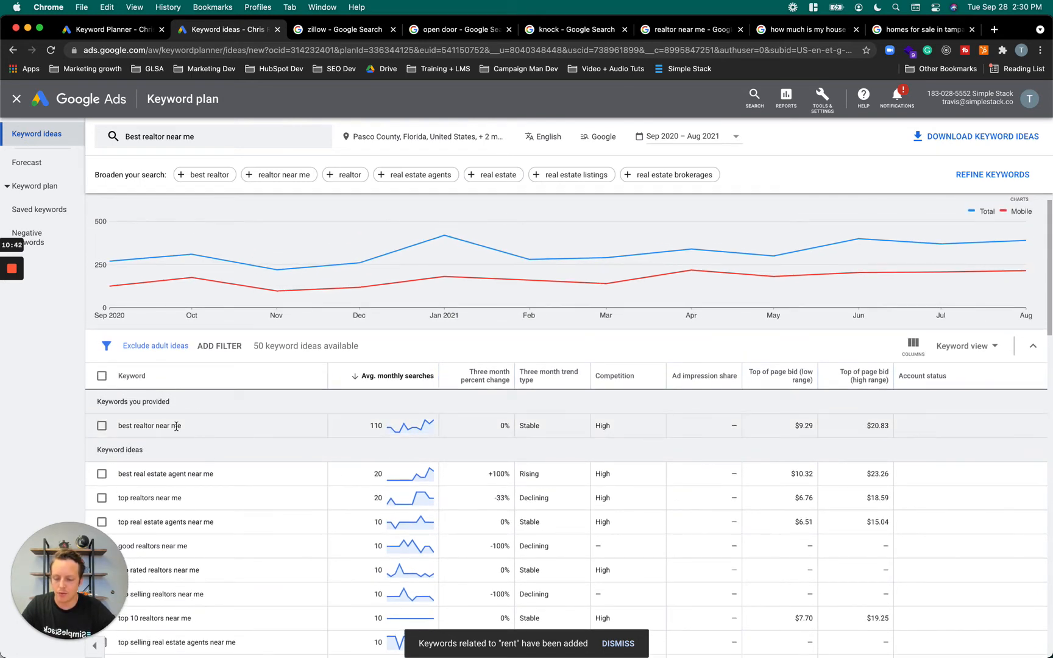
mouse_move(407, 428)
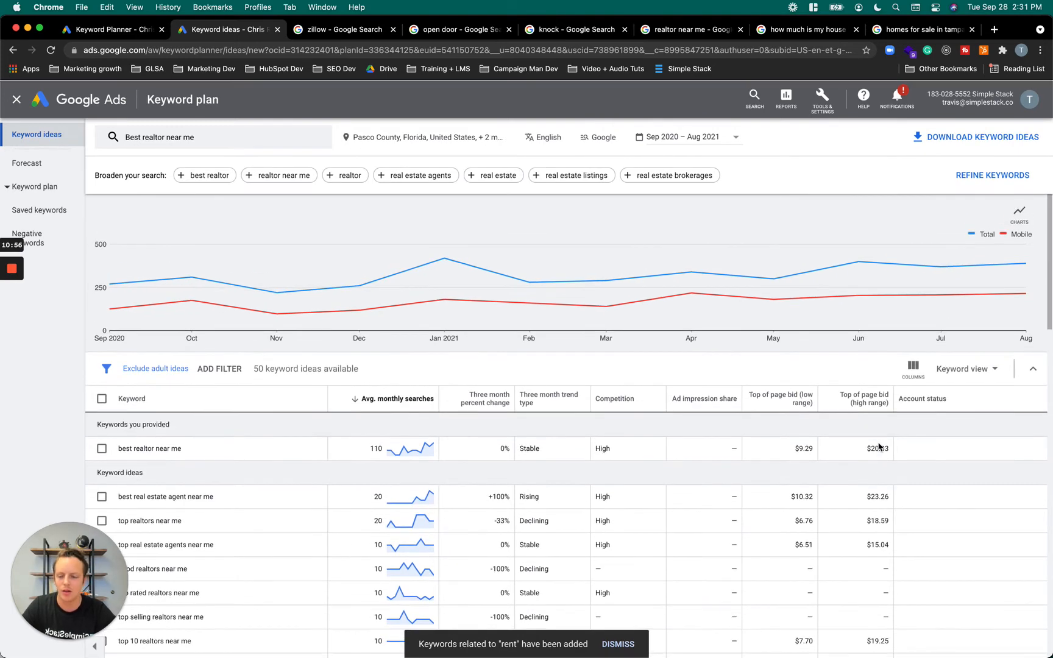
Replace the searched keyword with "homes for sale in tampa florida", get the results and check the search volumes and bids
click(220, 133)
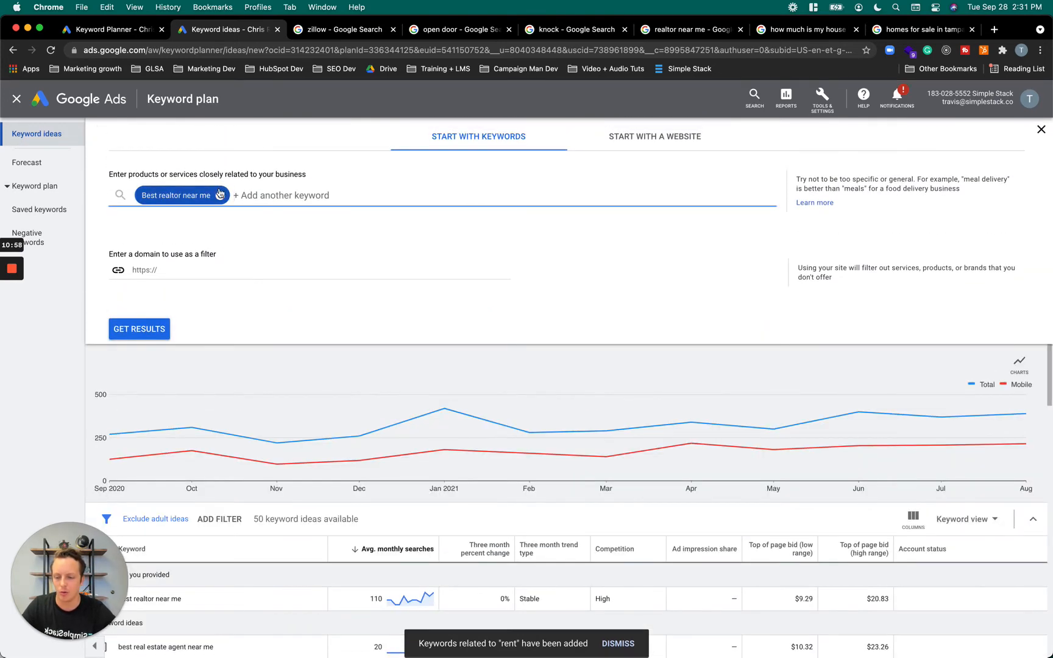
click(220, 195)
text(homes fo)
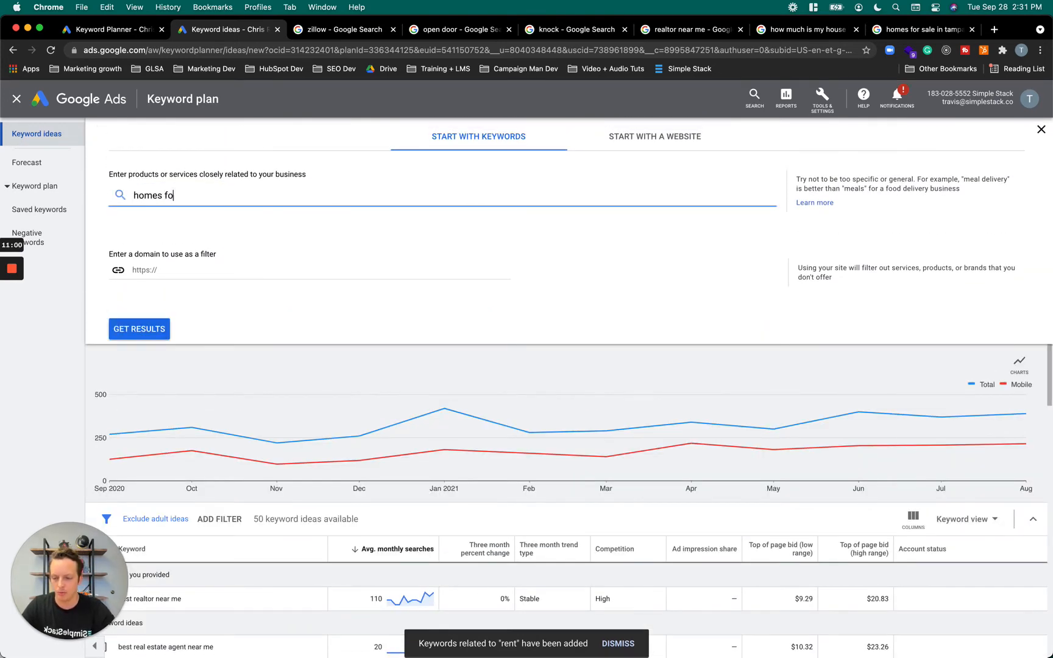
text(r sale in tampa )
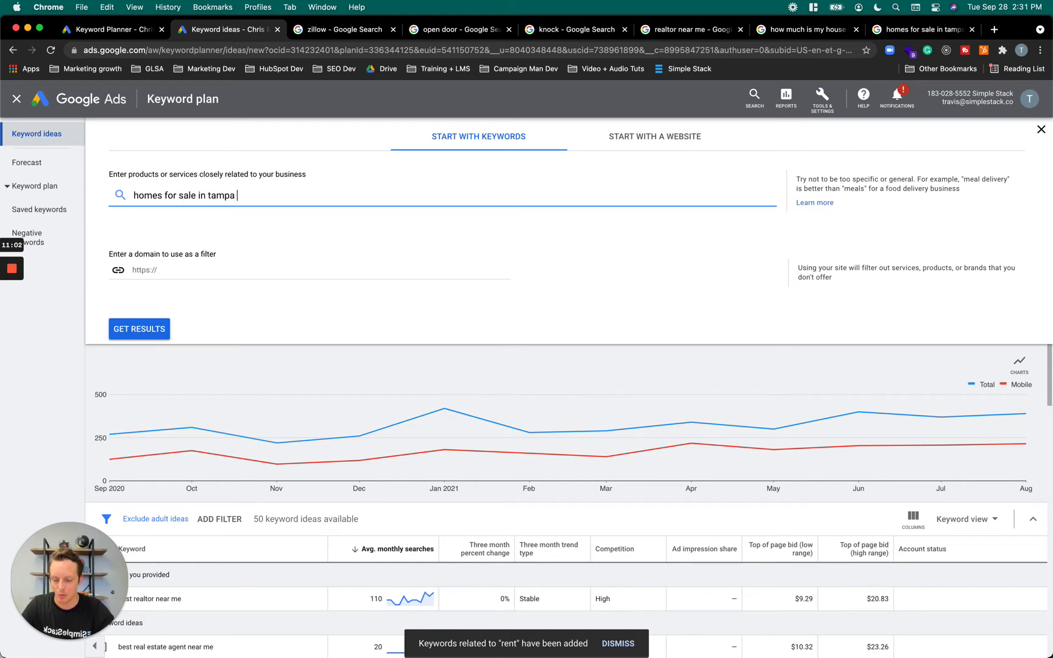
text(flro)
text(orida)
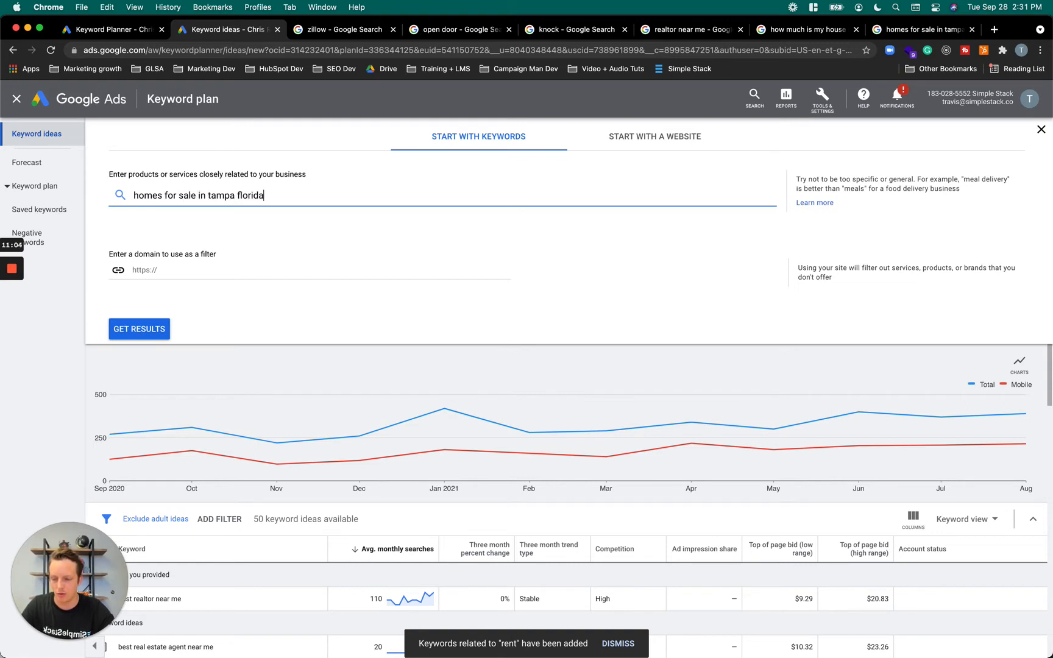
click(122, 329)
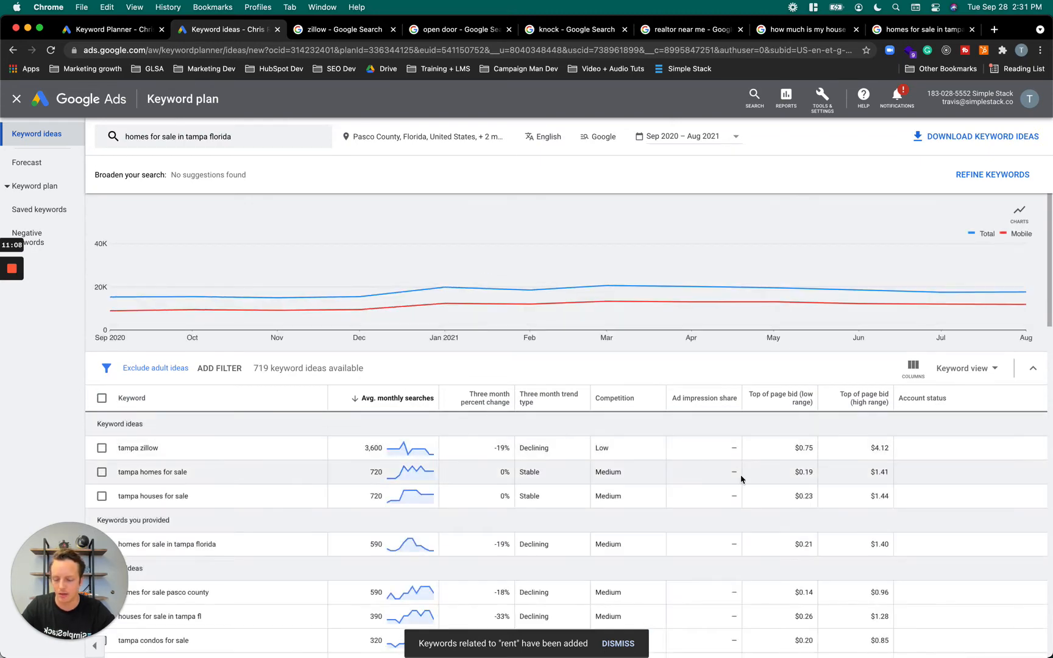
scroll(739, 481, down, 1)
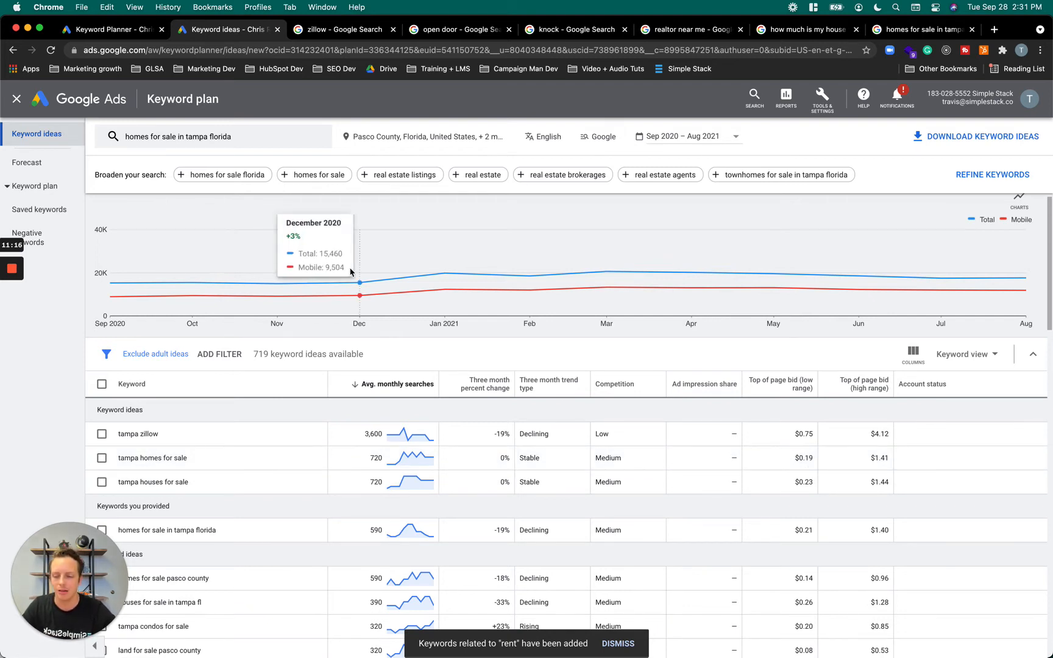
Replace the Tampa homes keyword with "best realtor near me" and get its keyword results again
click(271, 142)
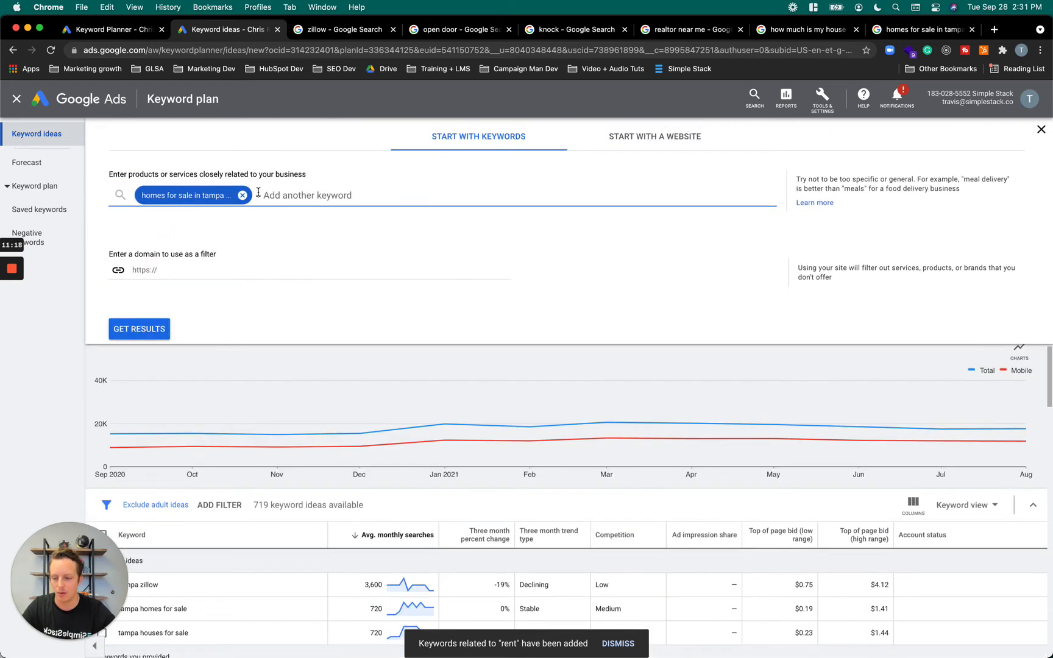
key(BackSpace)
key(BackSpace)
text(best realtor near me)
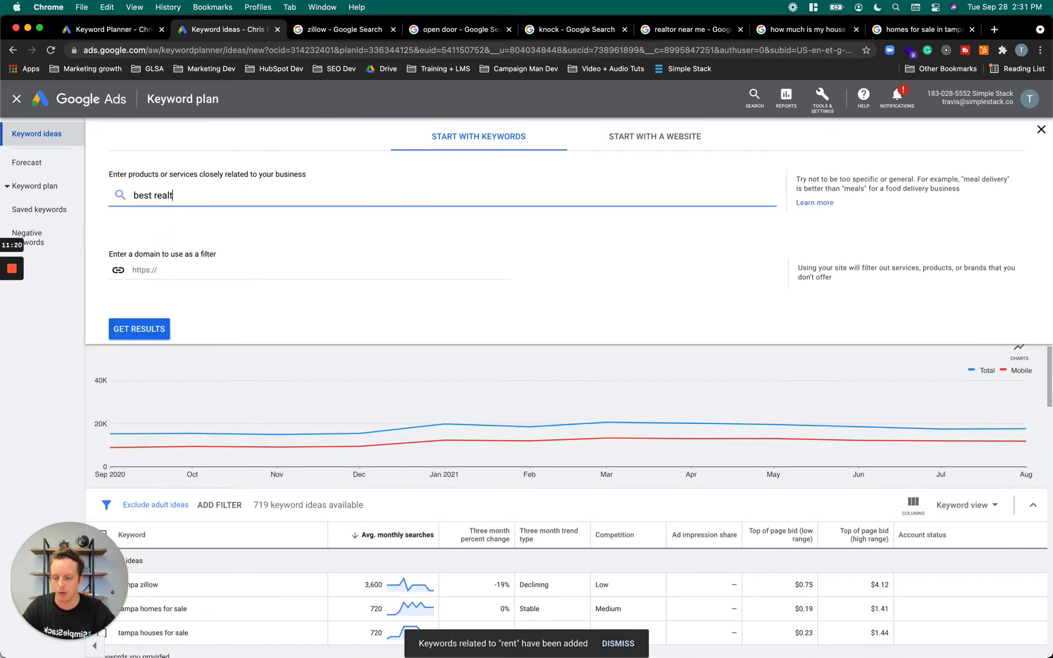
click(145, 326)
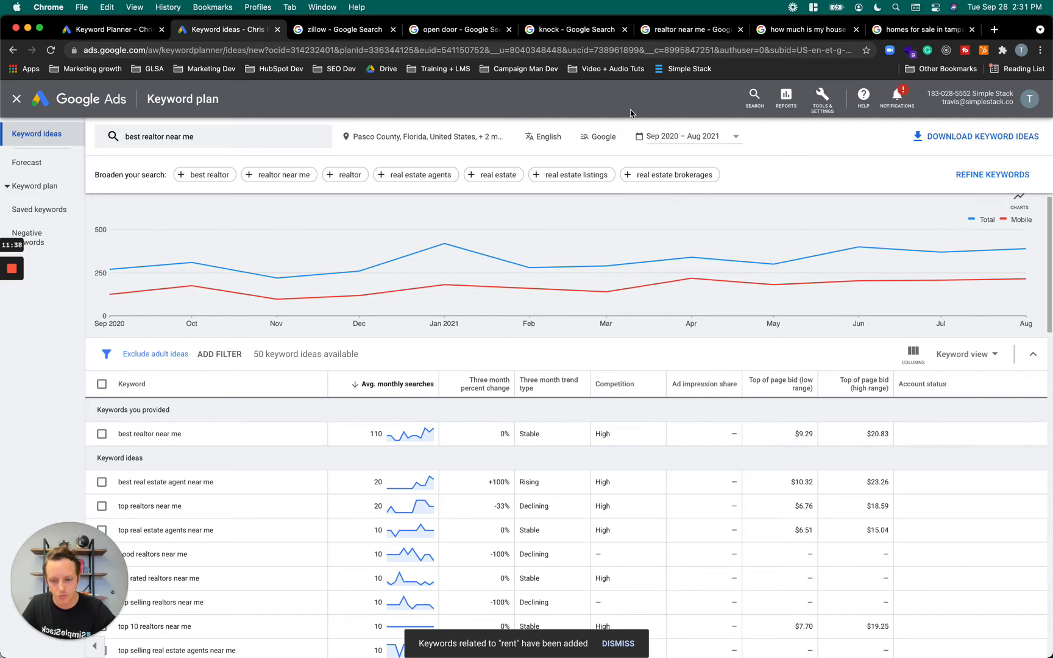
Switch to the Google results for "realtor near me" and change the search to "best realtor near me"
click(687, 31)
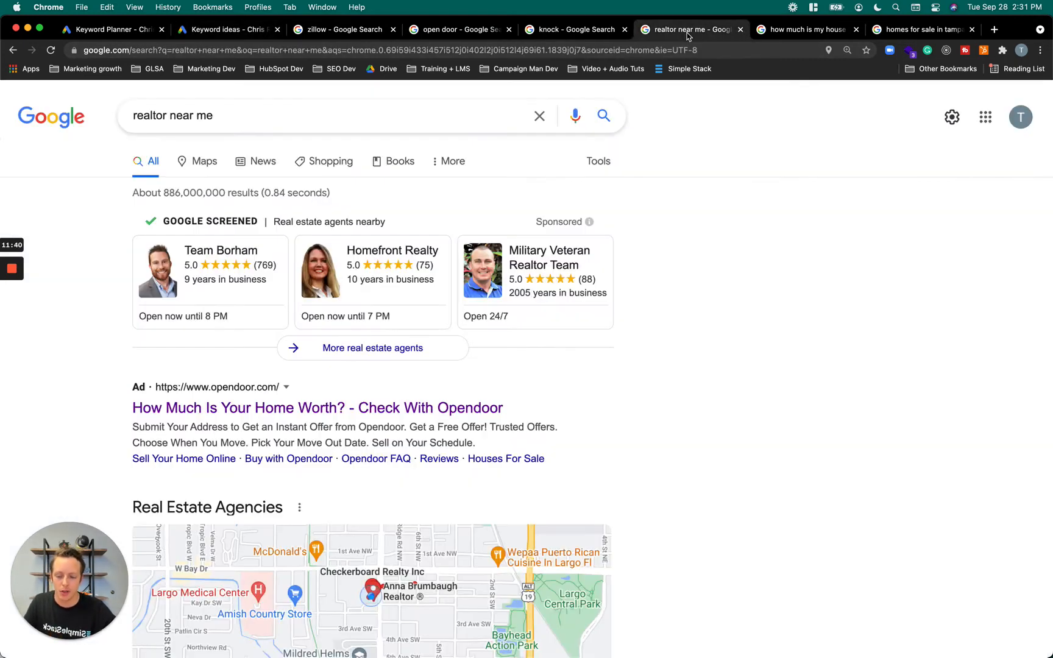
click(135, 116)
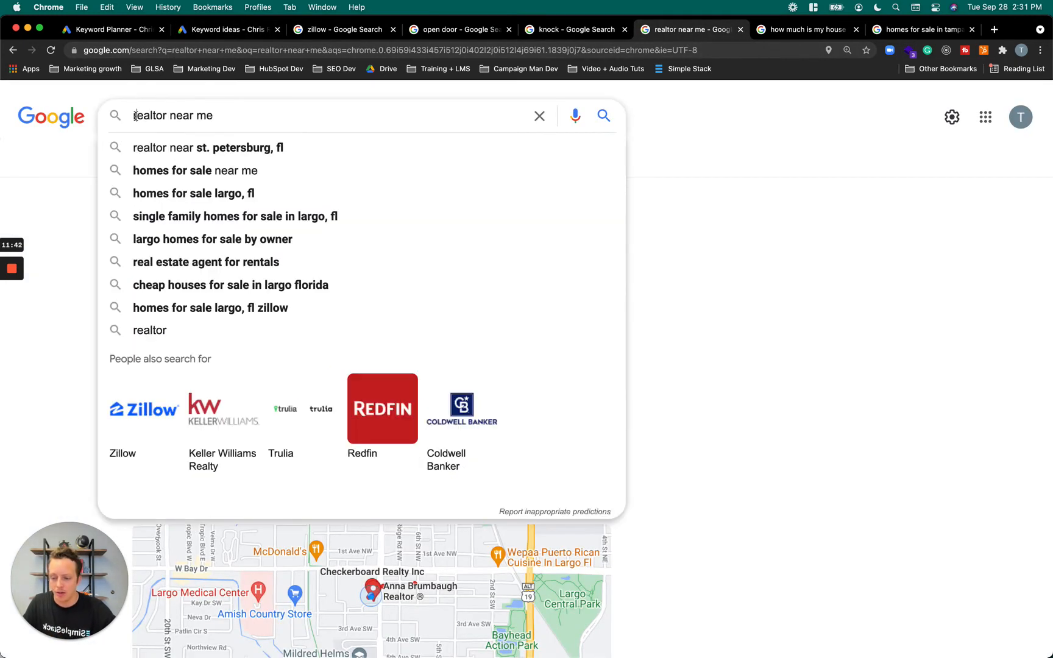
text(best)
key(Return)
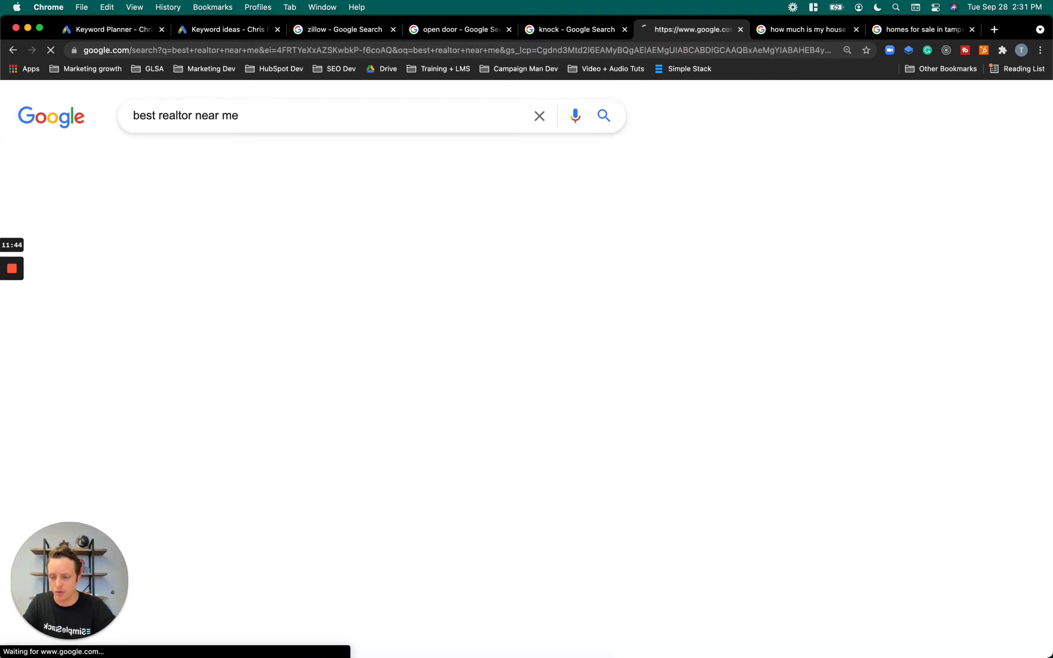
Examine the "best realtor near me" results page, including the Google Screened agents, the paid ads and the Real Estate Agencies map
scroll(247, 412, down, 20)
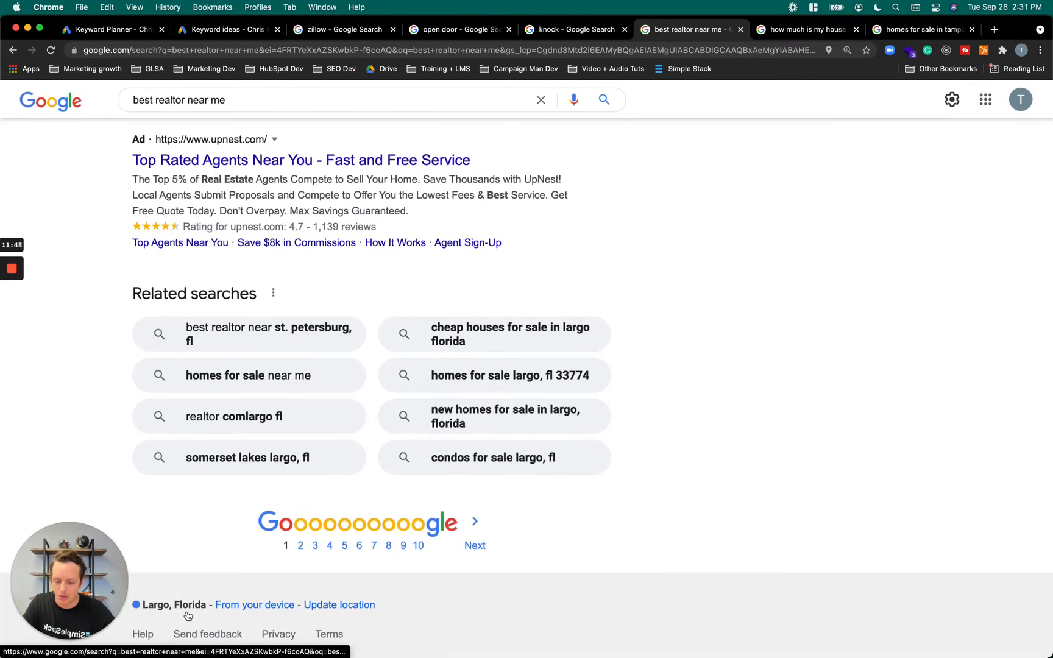
scroll(294, 437, up, 20)
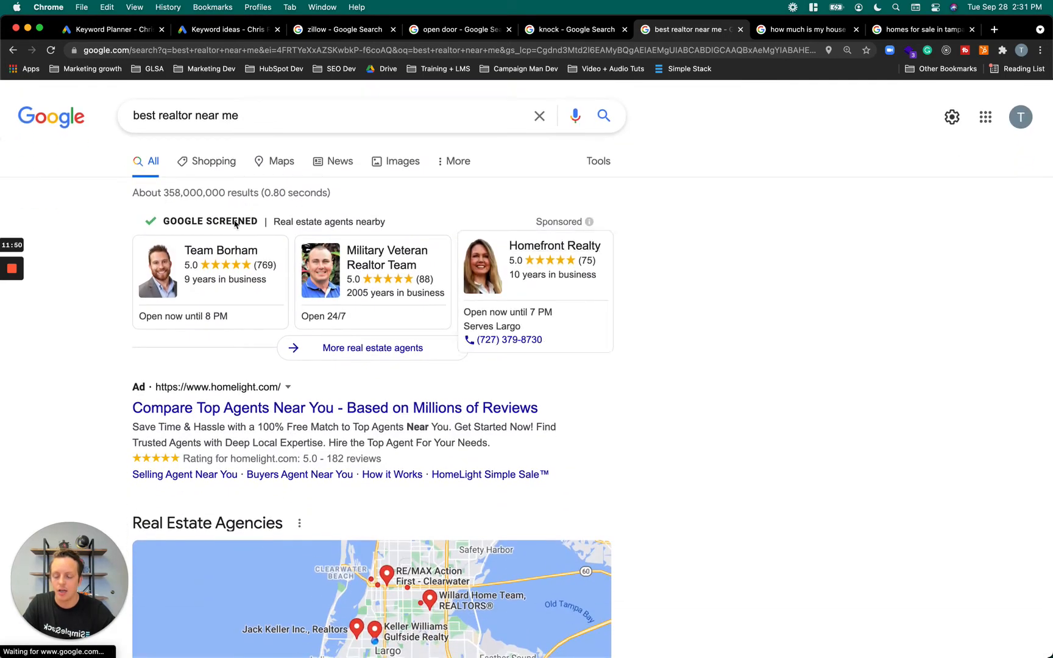
drag(135, 207, 655, 369)
click(655, 368)
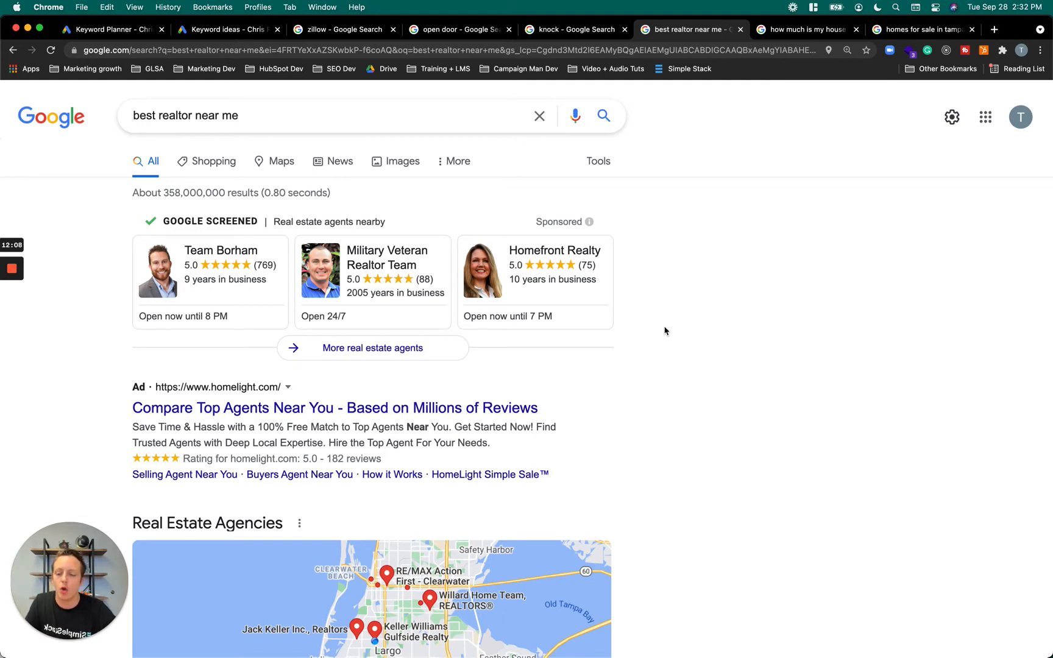
mouse_move(251, 318)
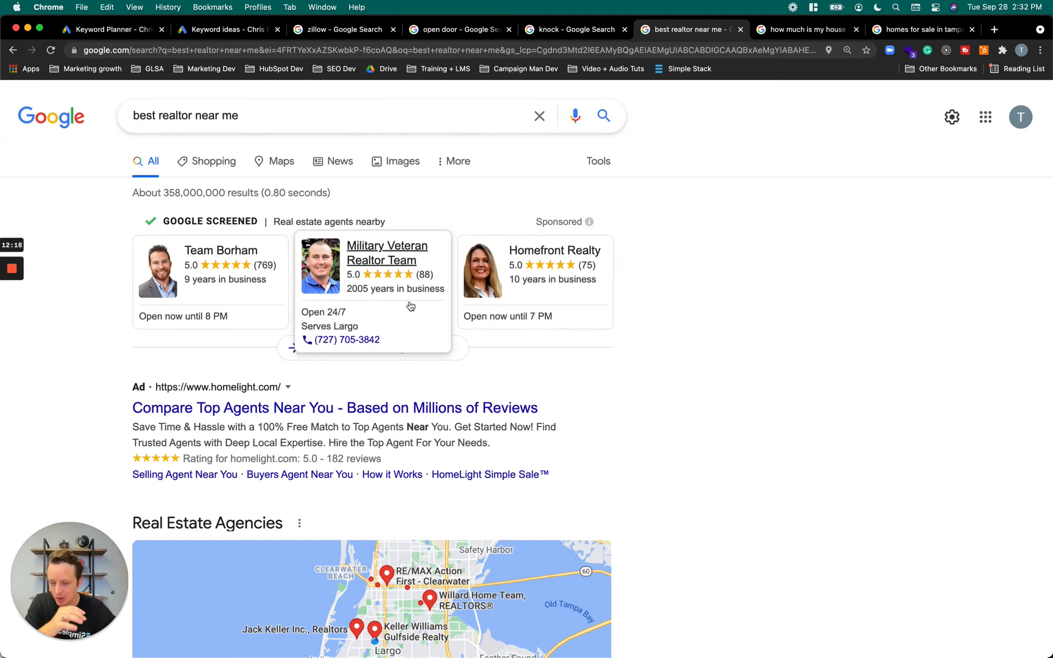
scroll(405, 295, down, 1)
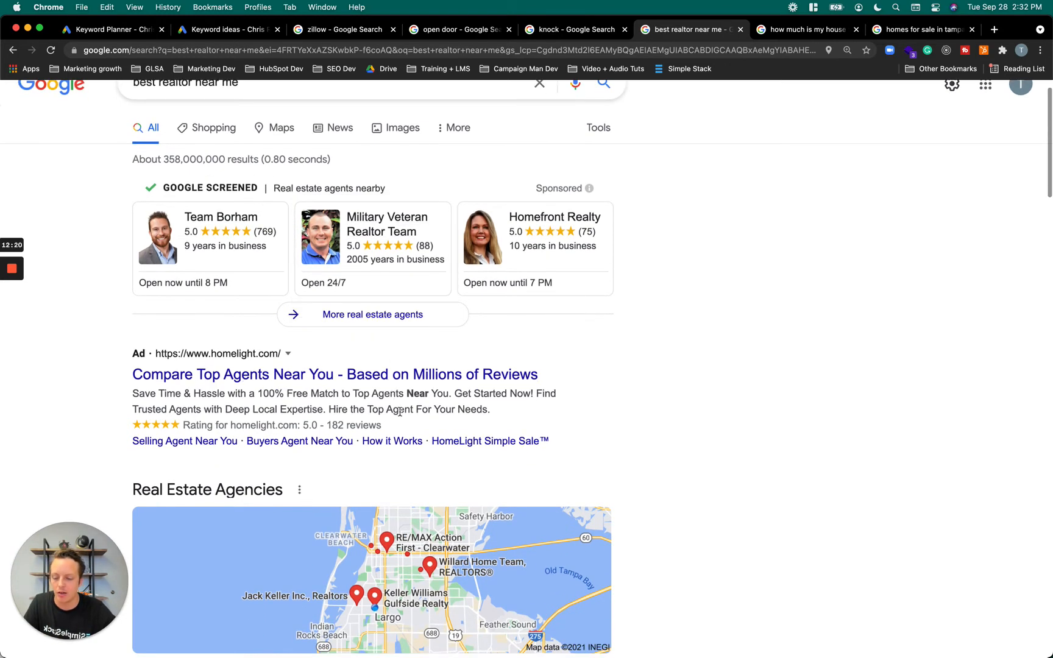
scroll(399, 412, down, 1)
scroll(391, 259, up, 1)
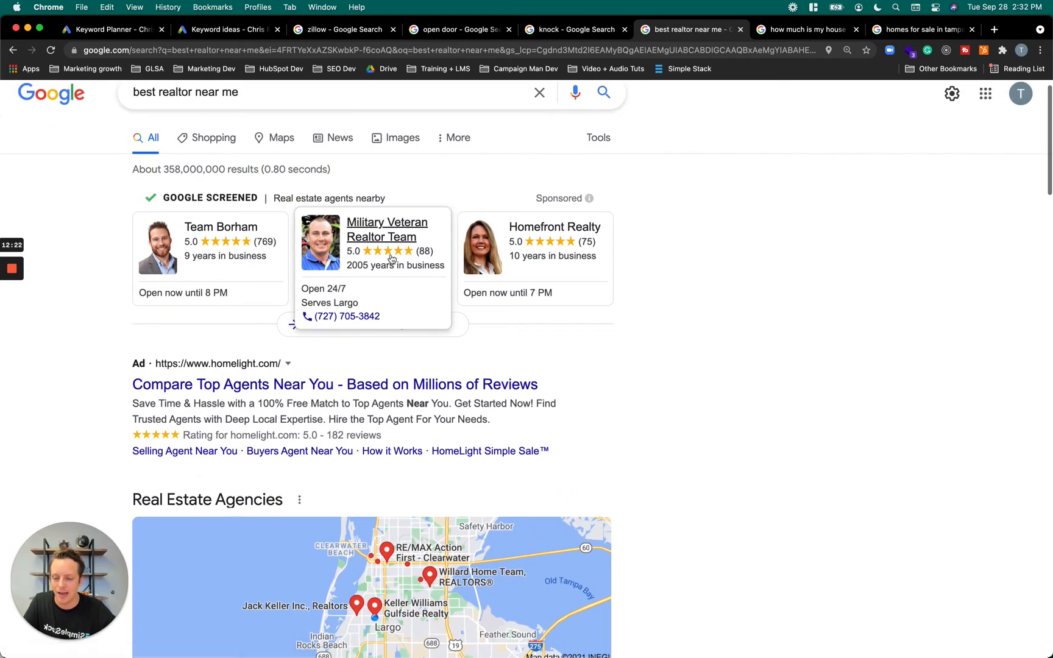
Open the Military Veteran Realtor Team profile, view the service choices in its request form and close the form without sending
click(390, 237)
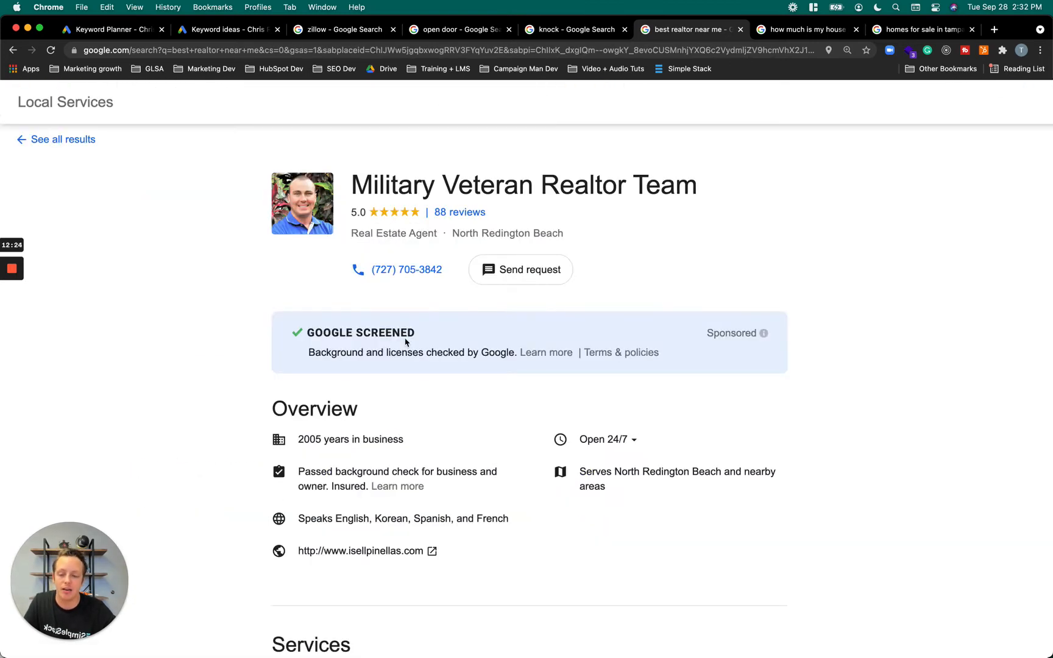
click(532, 282)
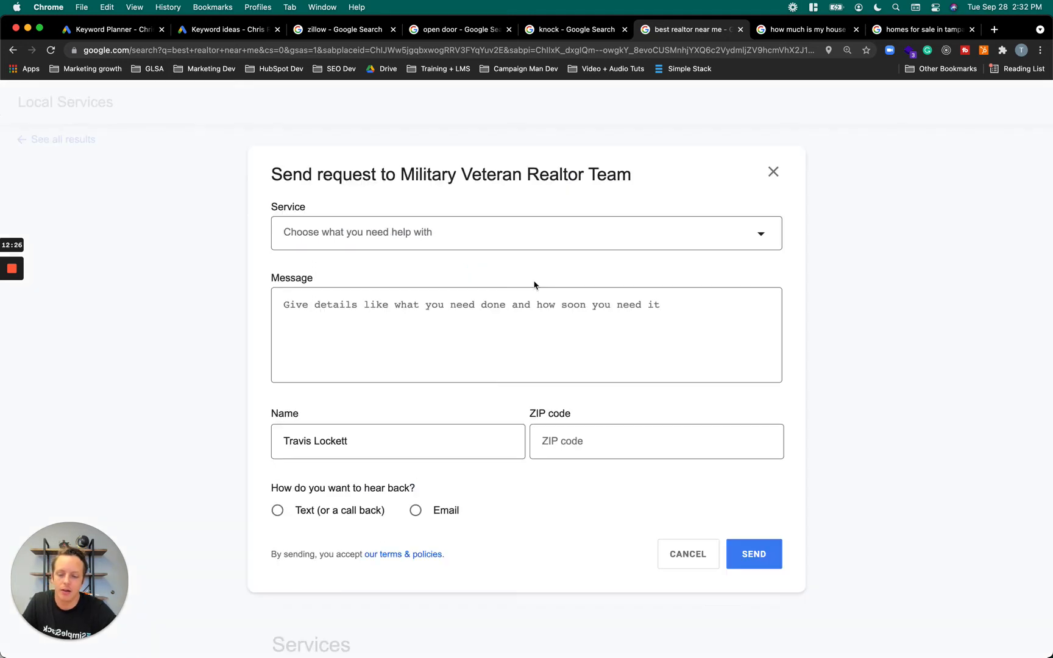
click(558, 237)
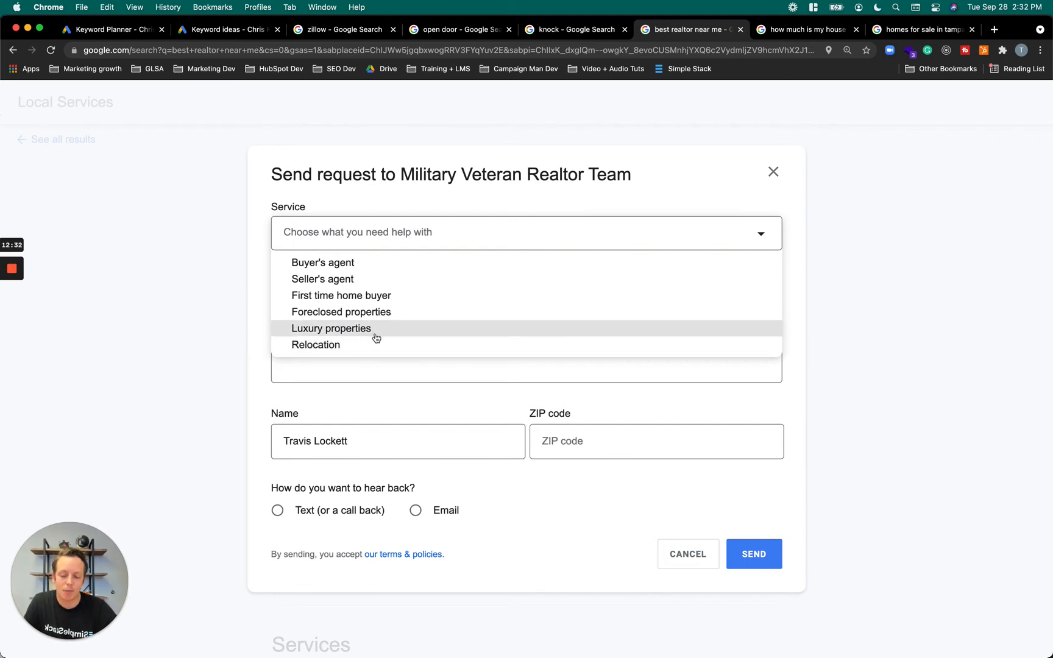
click(1016, 348)
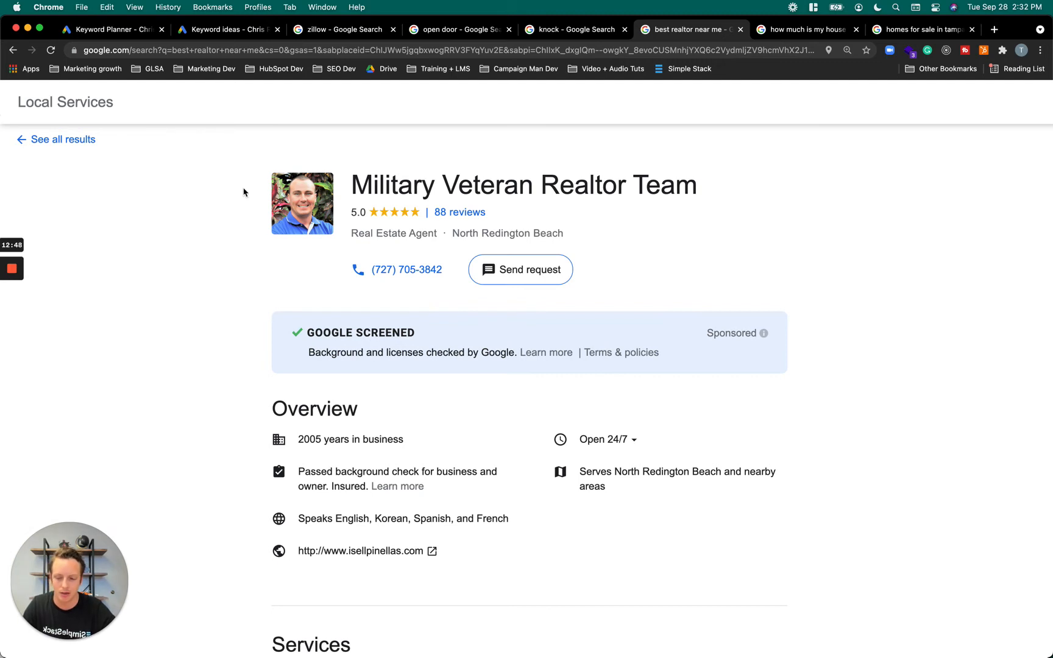
Show all local real estate agents and examine the full list, comparing the Google Screened entries with those under More real estate agents
click(56, 141)
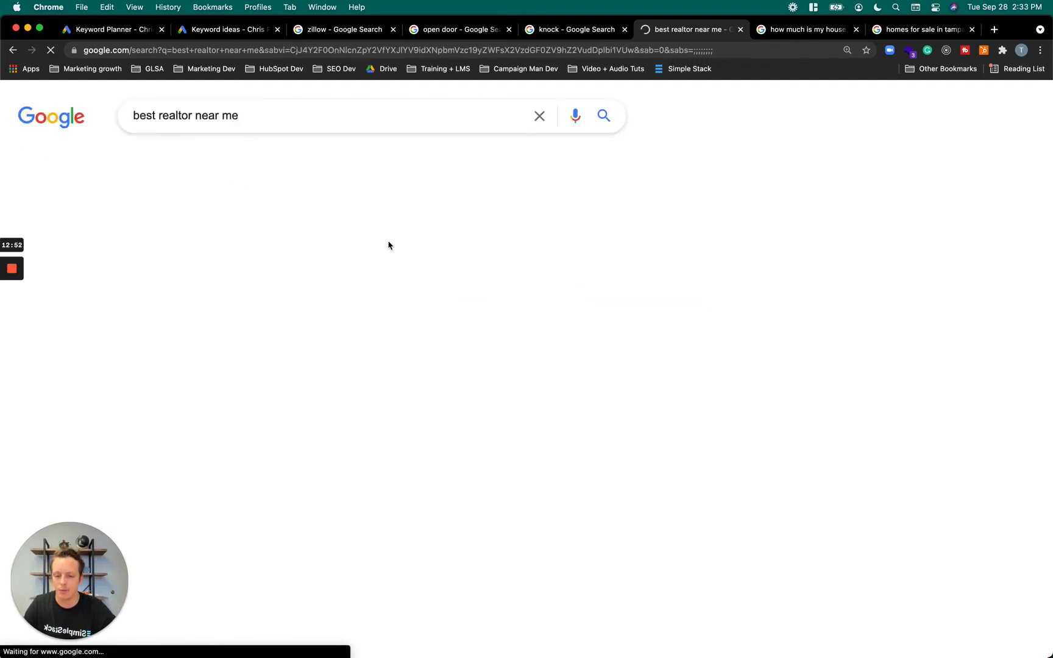
scroll(291, 344, down, 20)
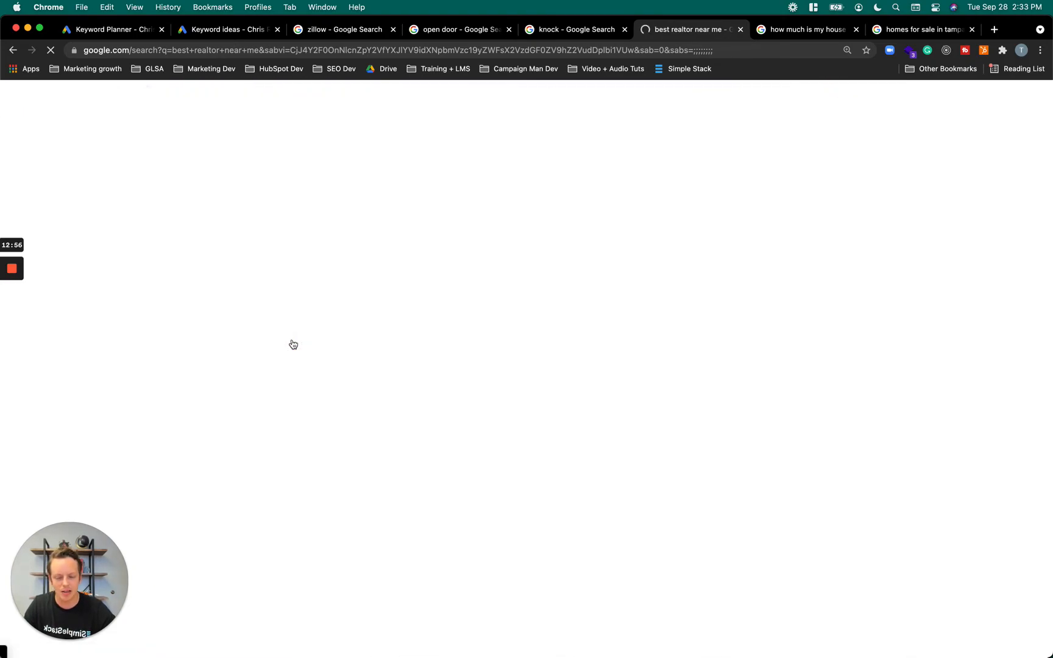
scroll(330, 358, up, 10)
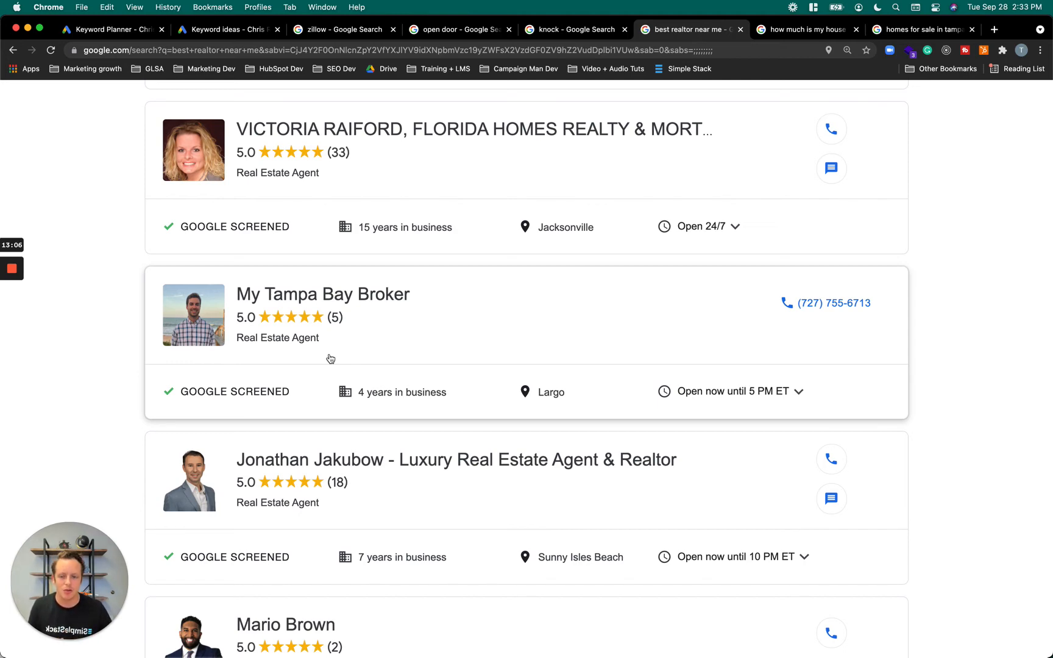
scroll(489, 343, down, 15)
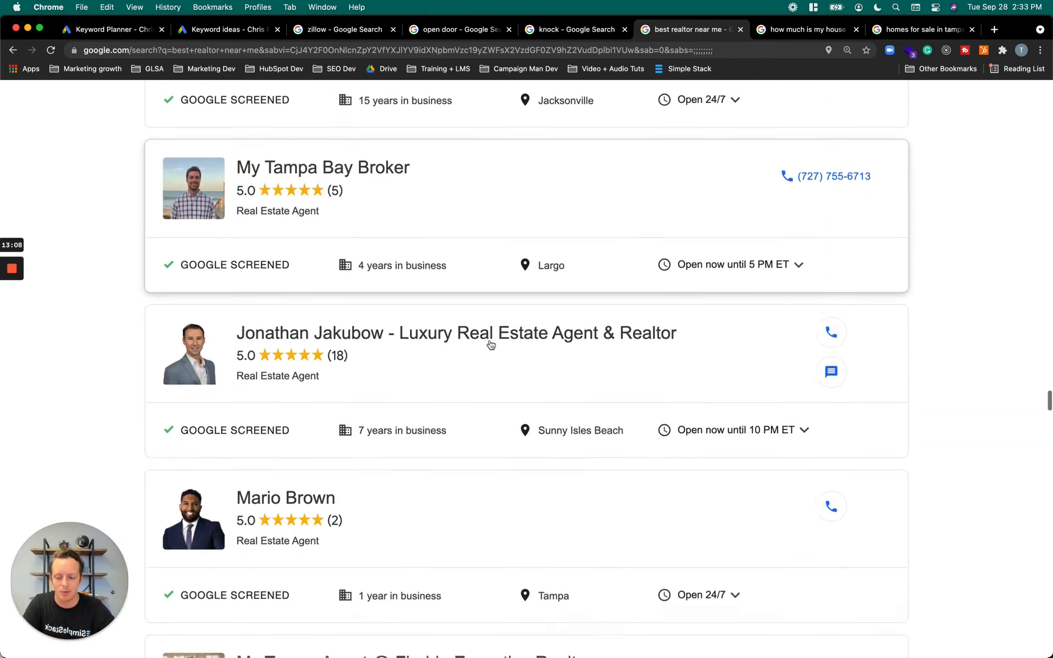
scroll(491, 344, down, 5)
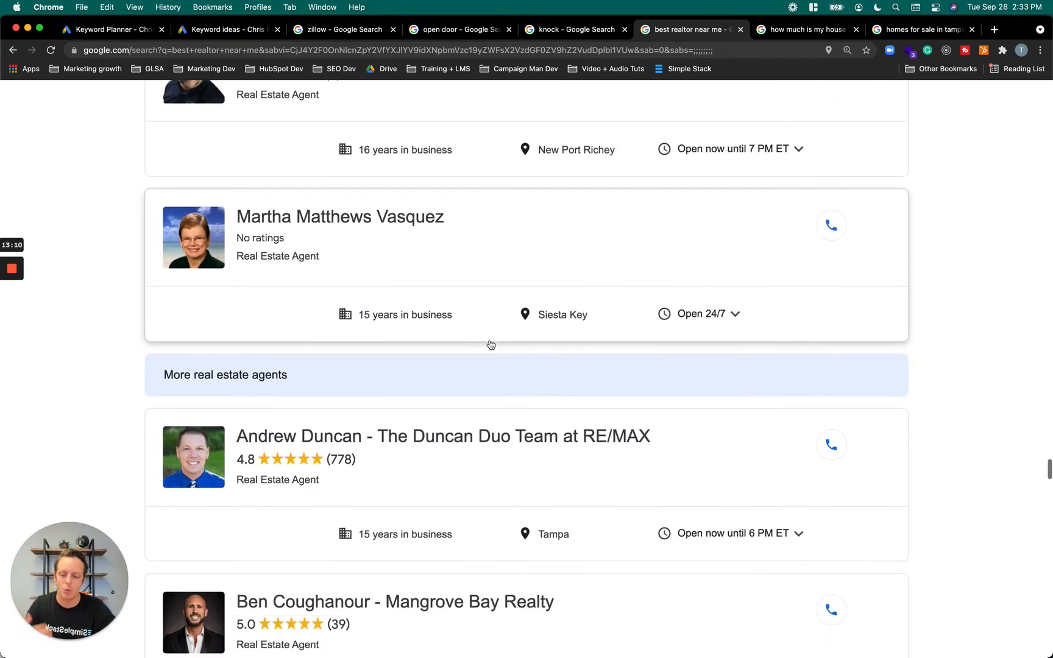
scroll(1006, 477, down, 2)
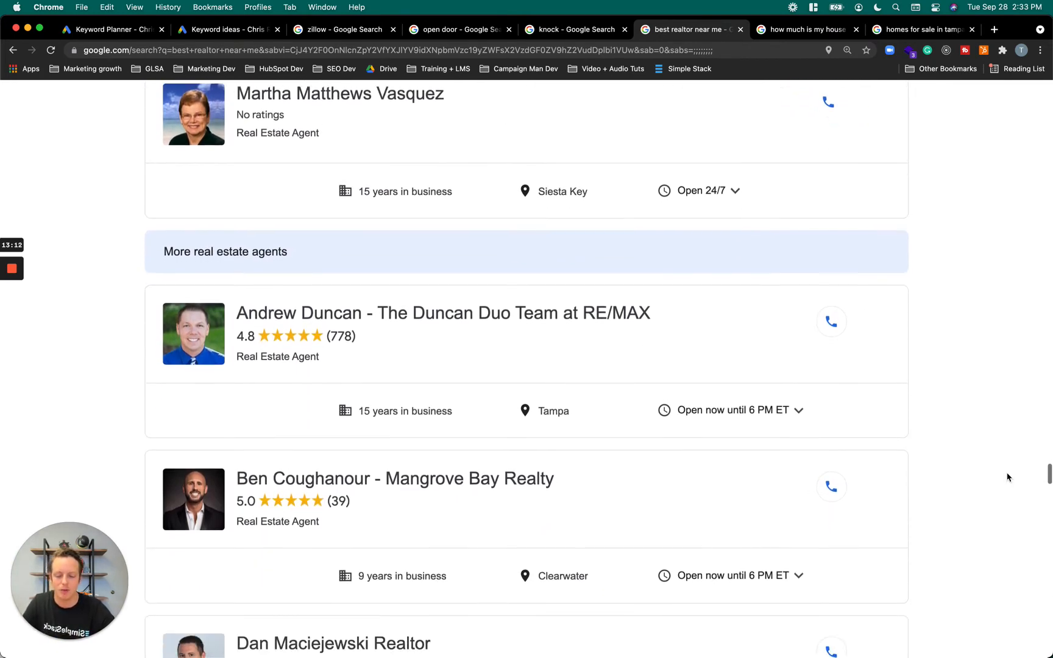
scroll(1006, 477, down, 20)
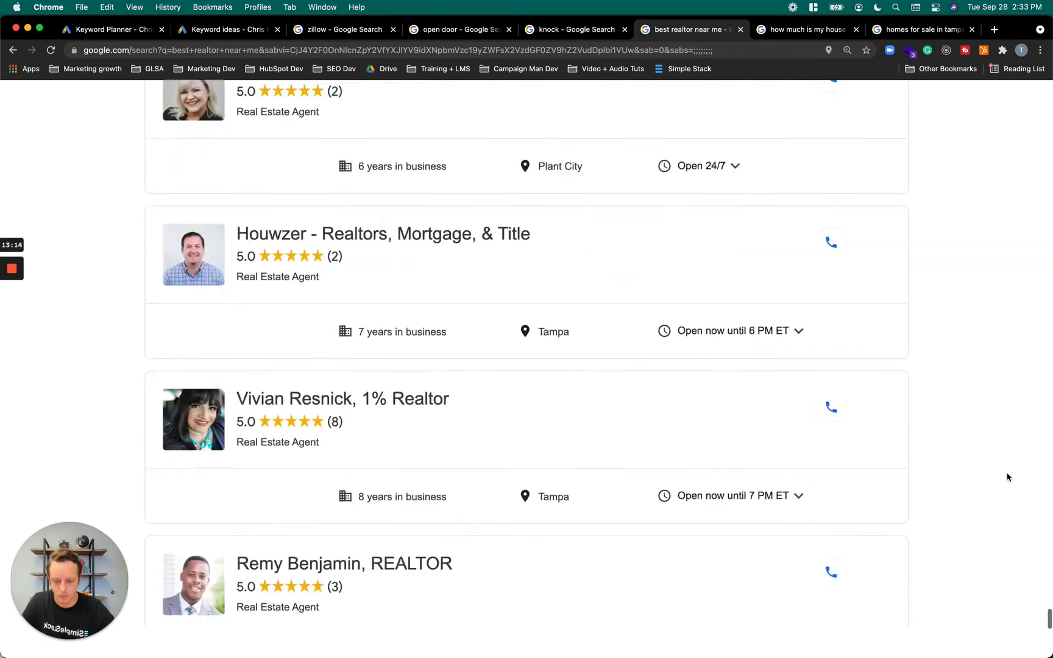
scroll(992, 432, down, 15)
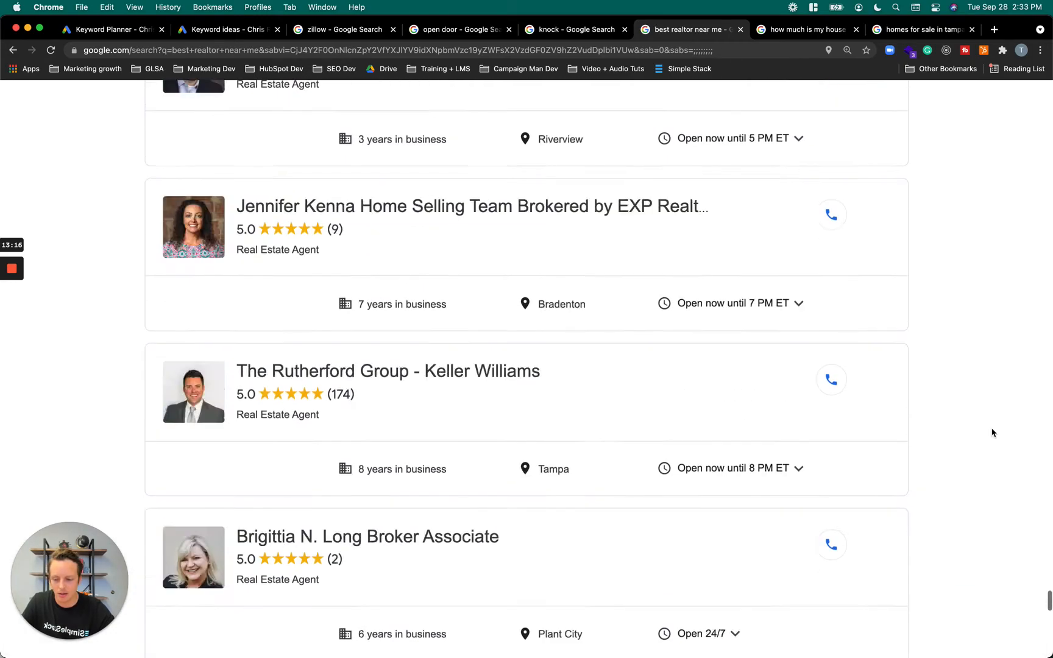
scroll(992, 432, down, 15)
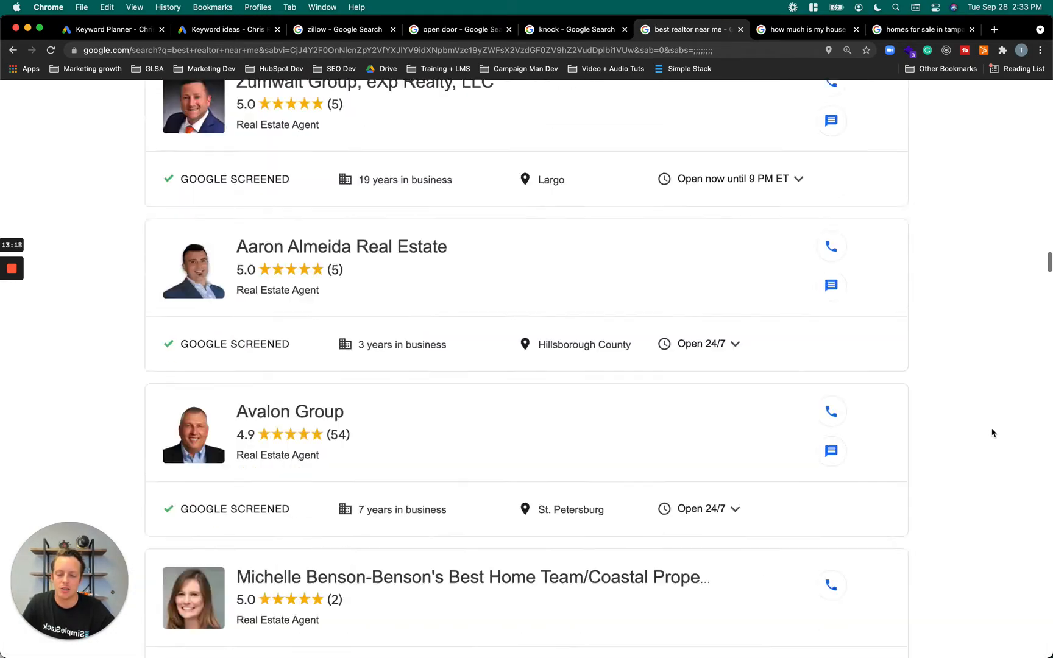
scroll(991, 432, up, 20)
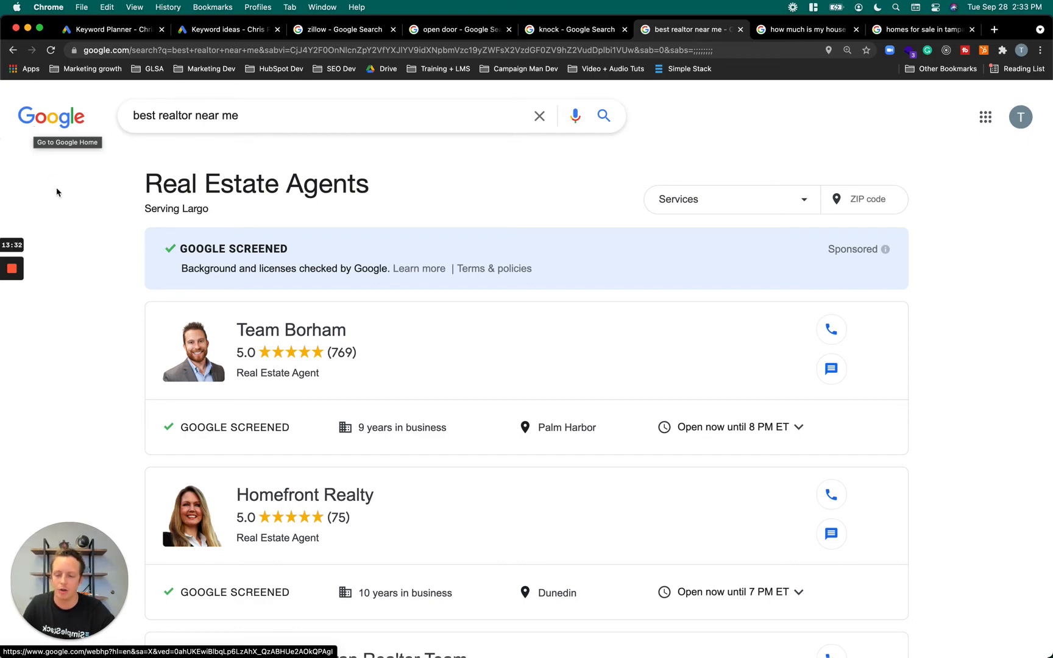
scroll(78, 322, down, 20)
scroll(78, 322, down, 15)
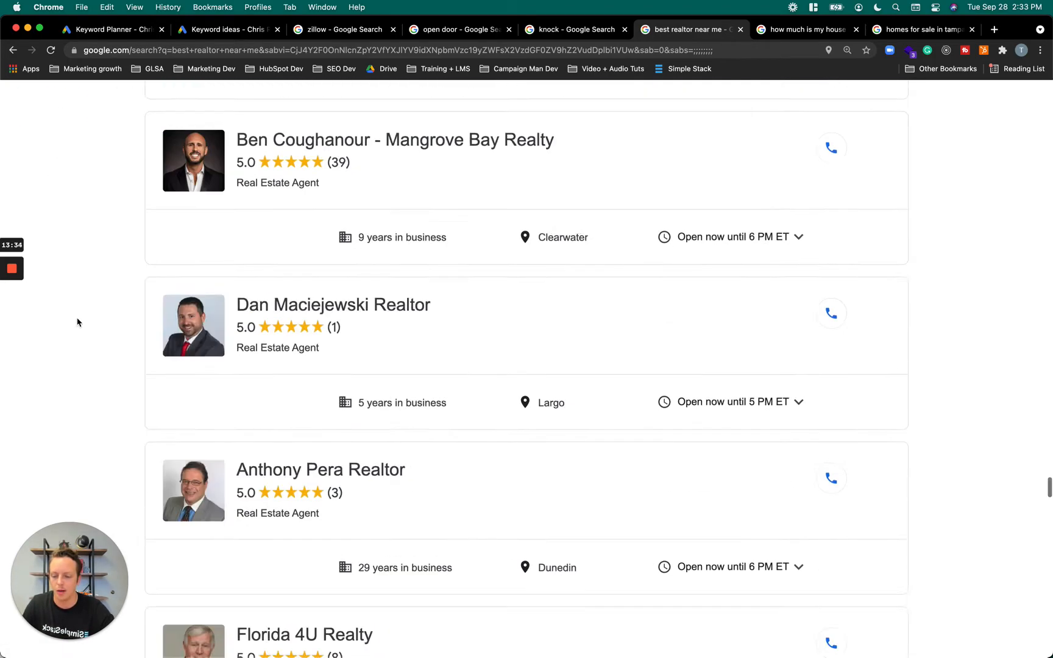
scroll(451, 467, down, 10)
scroll(451, 468, down, 10)
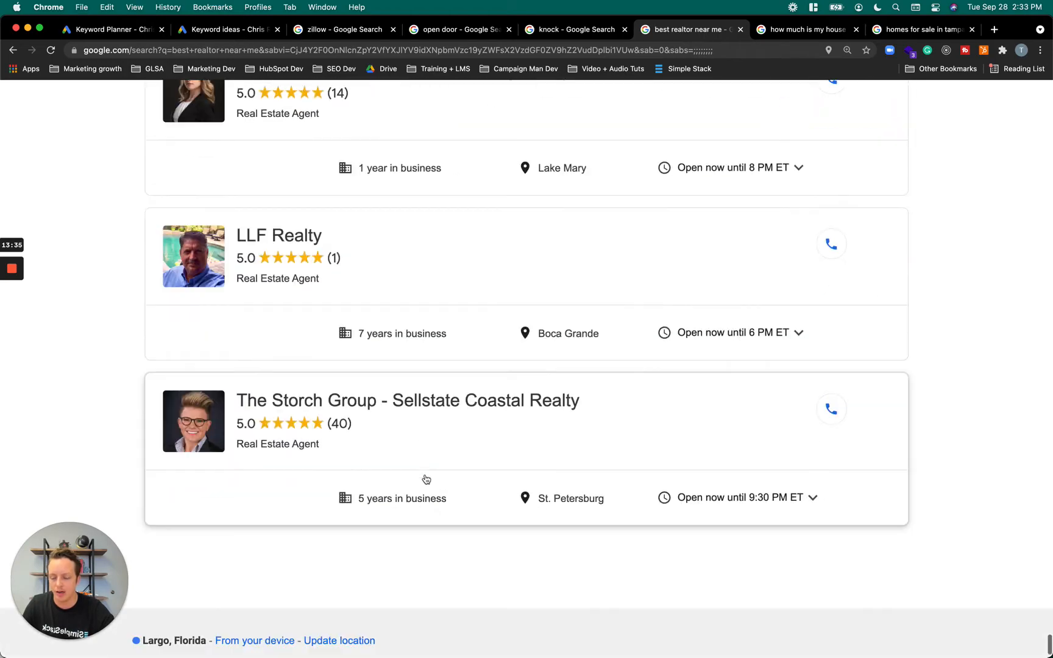
scroll(350, 406, down, 10)
scroll(351, 406, up, 20)
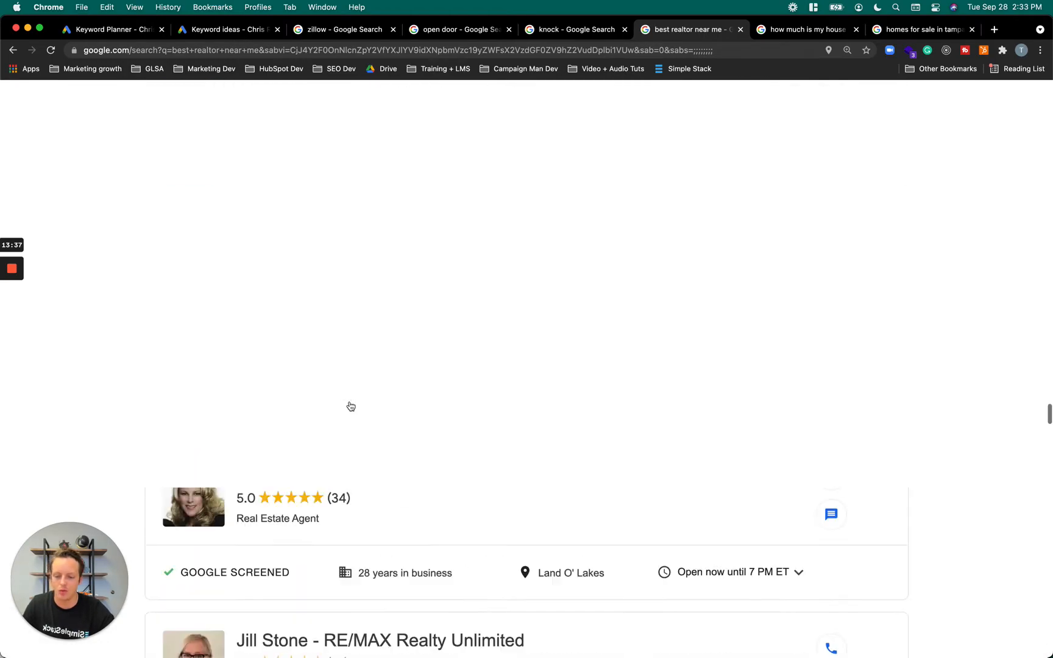
Return from the agents list to the Google home page and search again for "best realtor near me"
scroll(351, 407, up, 15)
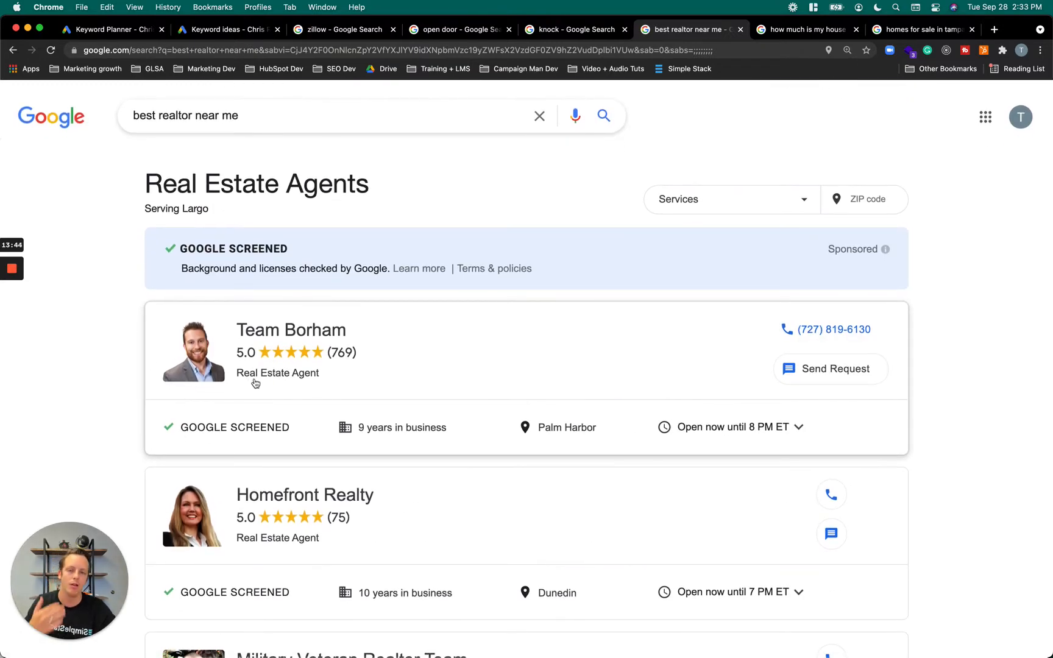
click(67, 124)
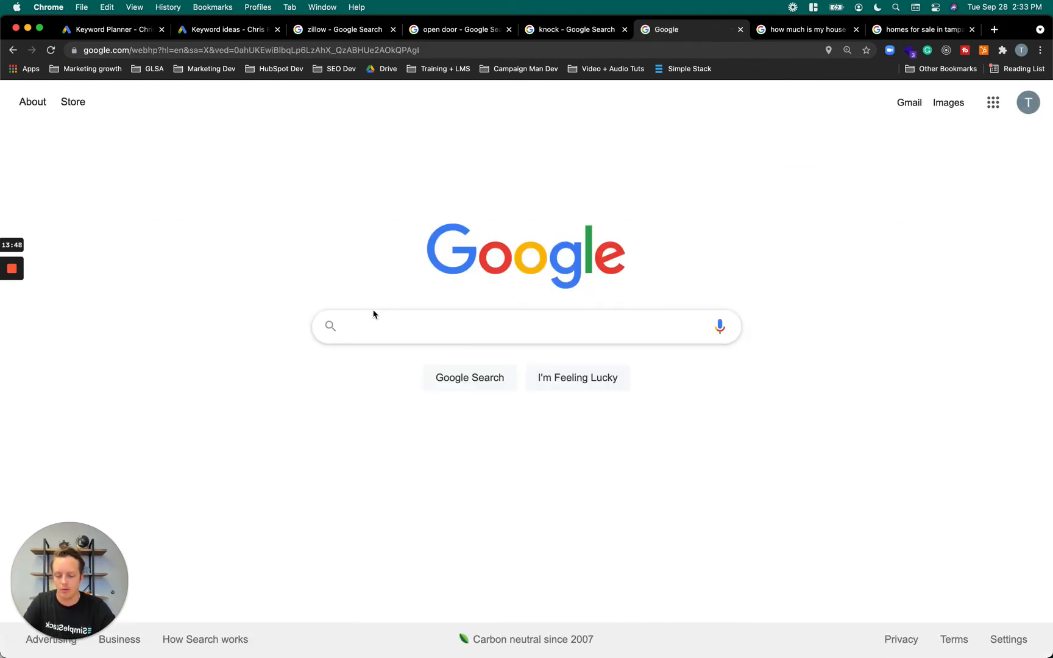
click(365, 322)
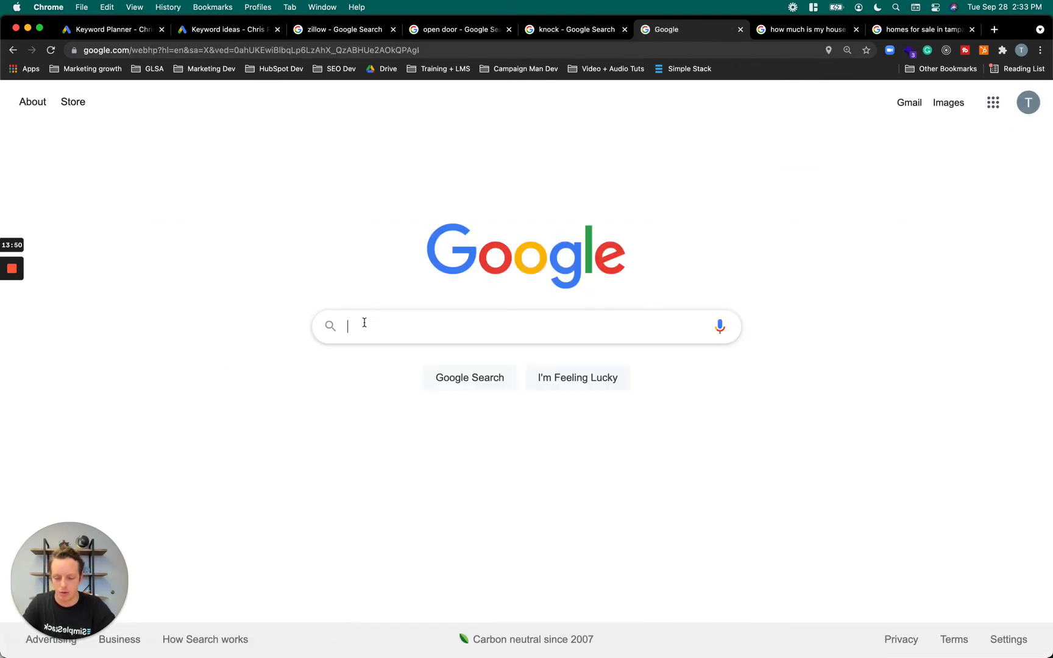
text(best realtor near me)
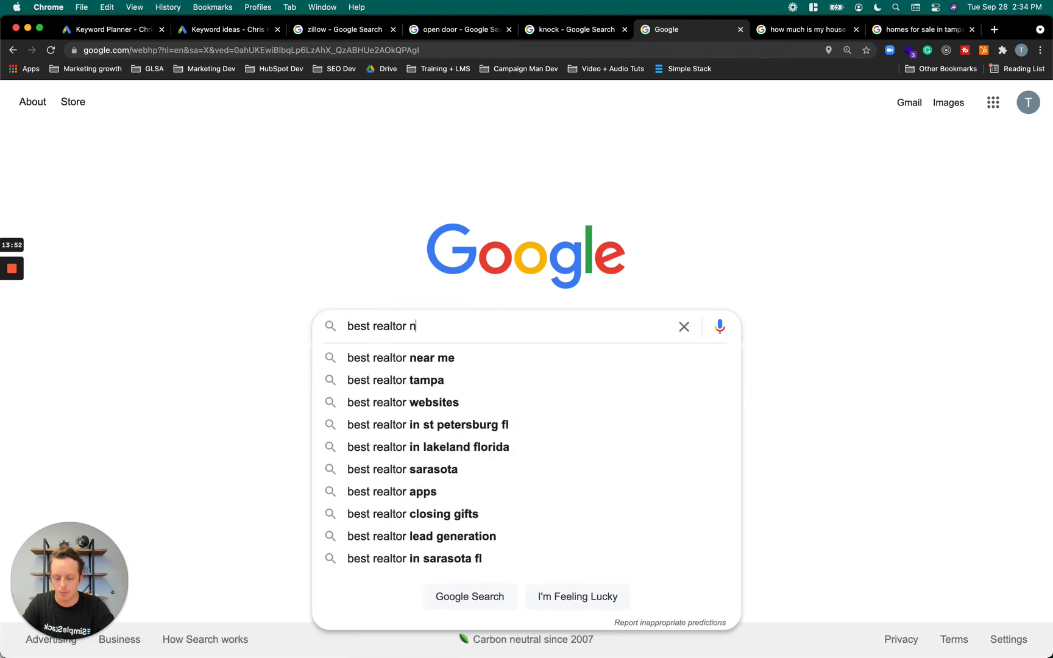
key(Return)
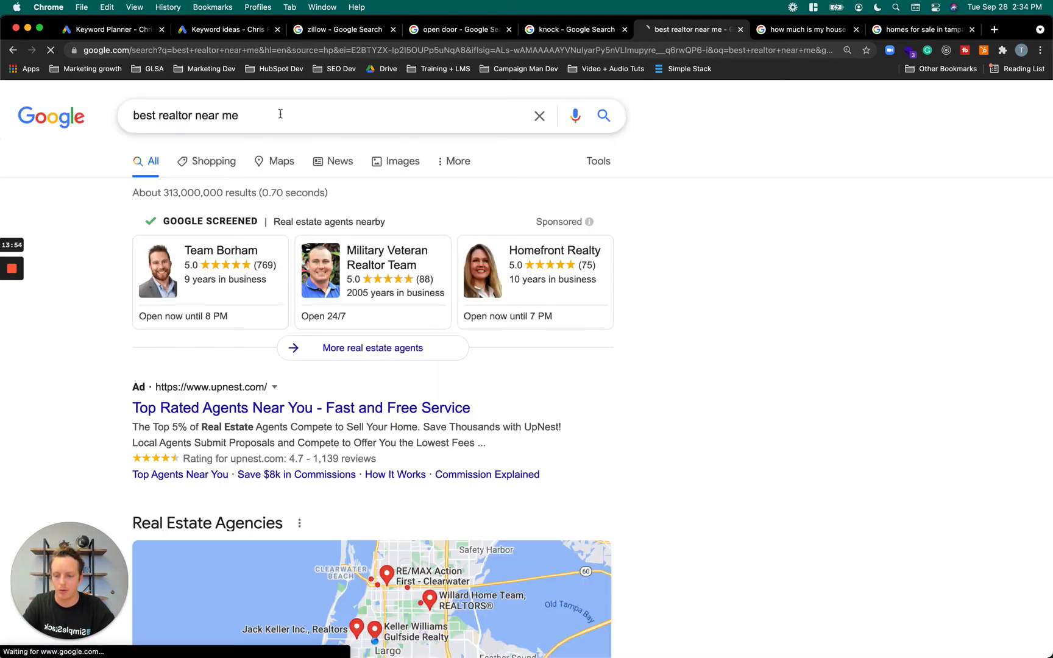
Change the Google search to "buyer agent near me" to compare its sponsored agents and ads
triple_click(281, 116)
text(bu)
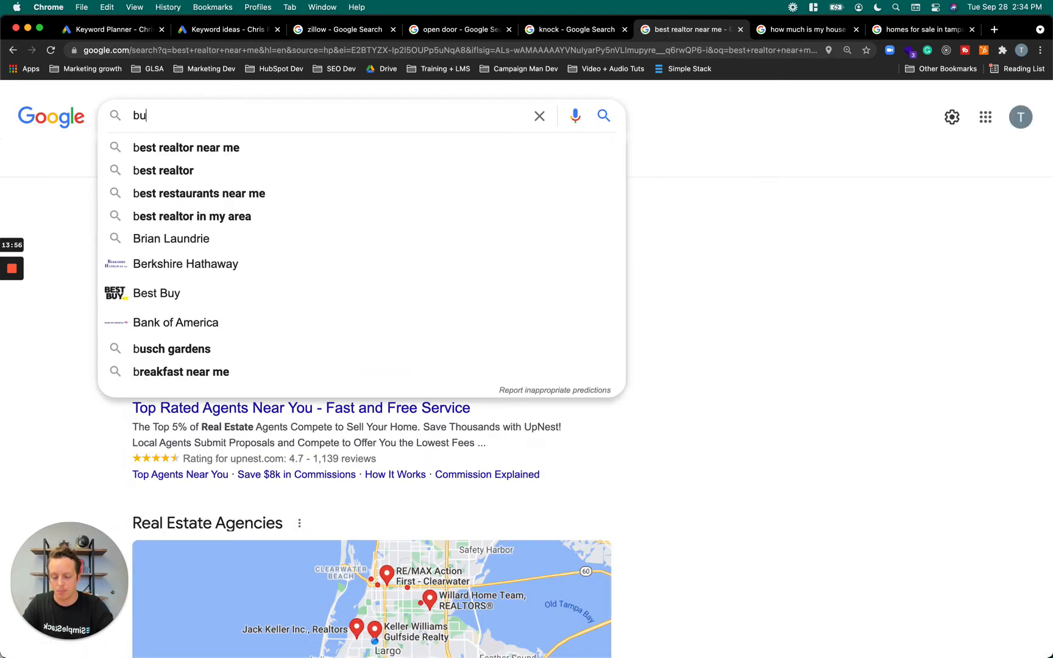
text(yer agent near me)
key(Return)
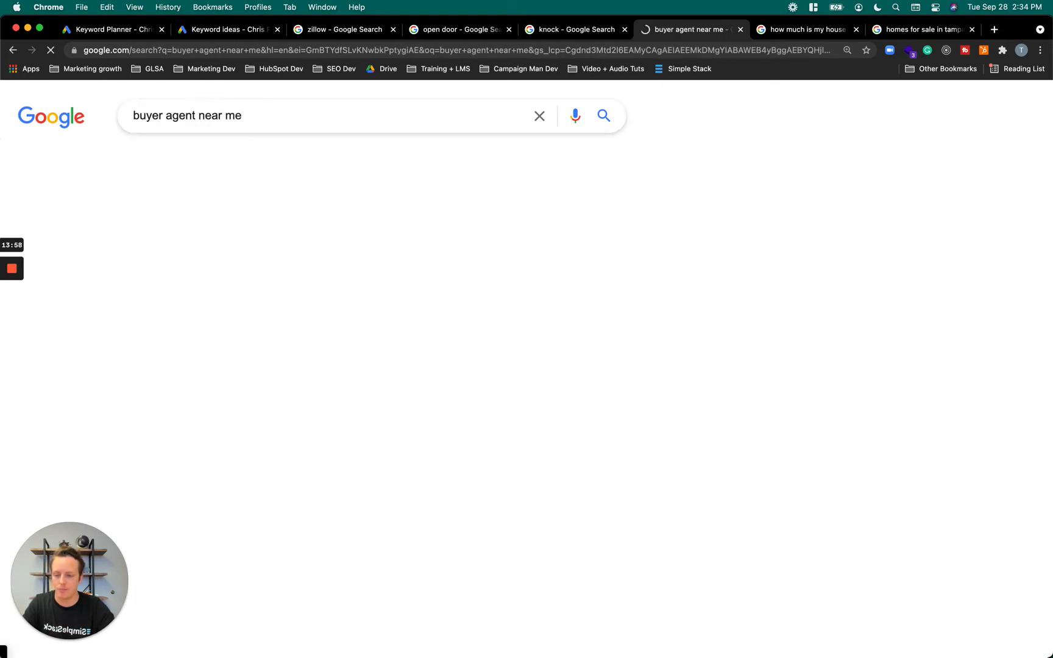
Run a Google search for "listing agent near me" and view its Google Screened agents and ads
triple_click(274, 117)
text(l)
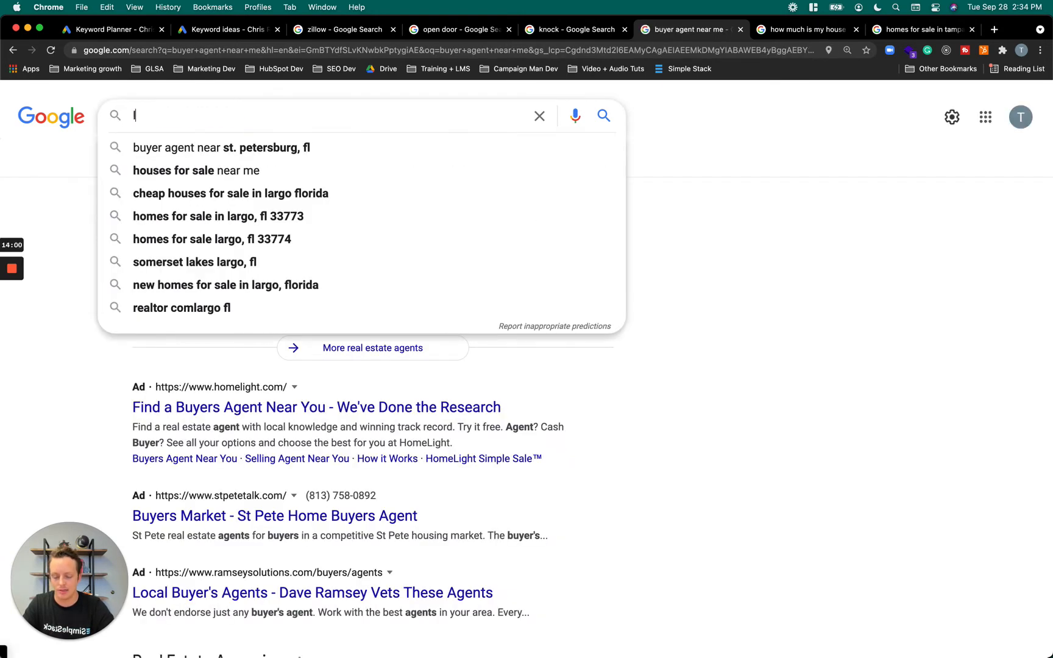
text(isting agent near me)
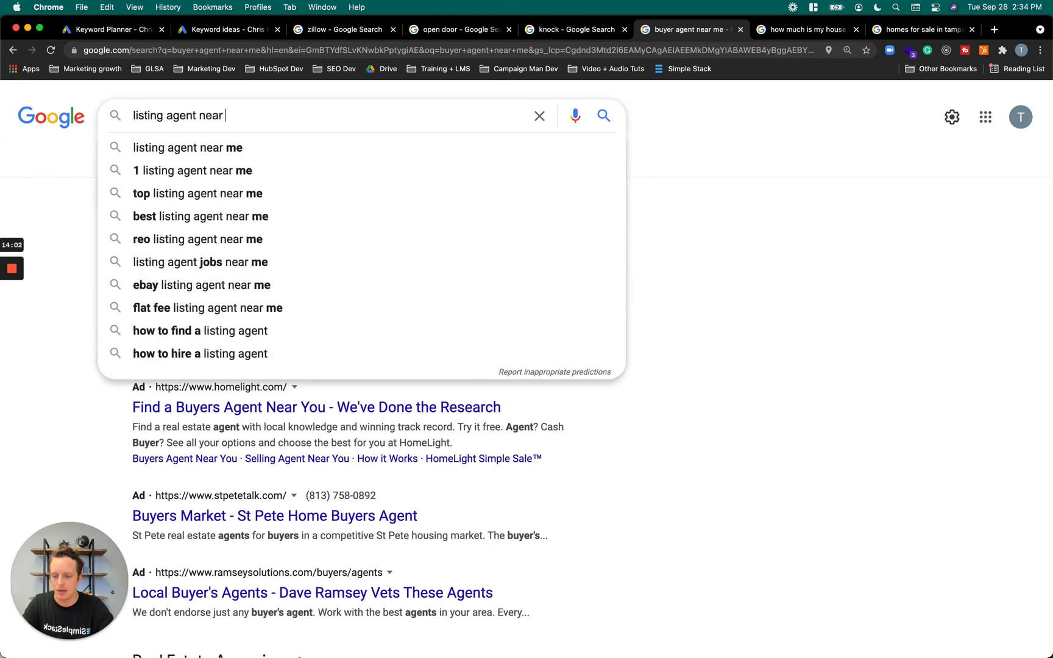
key(Return)
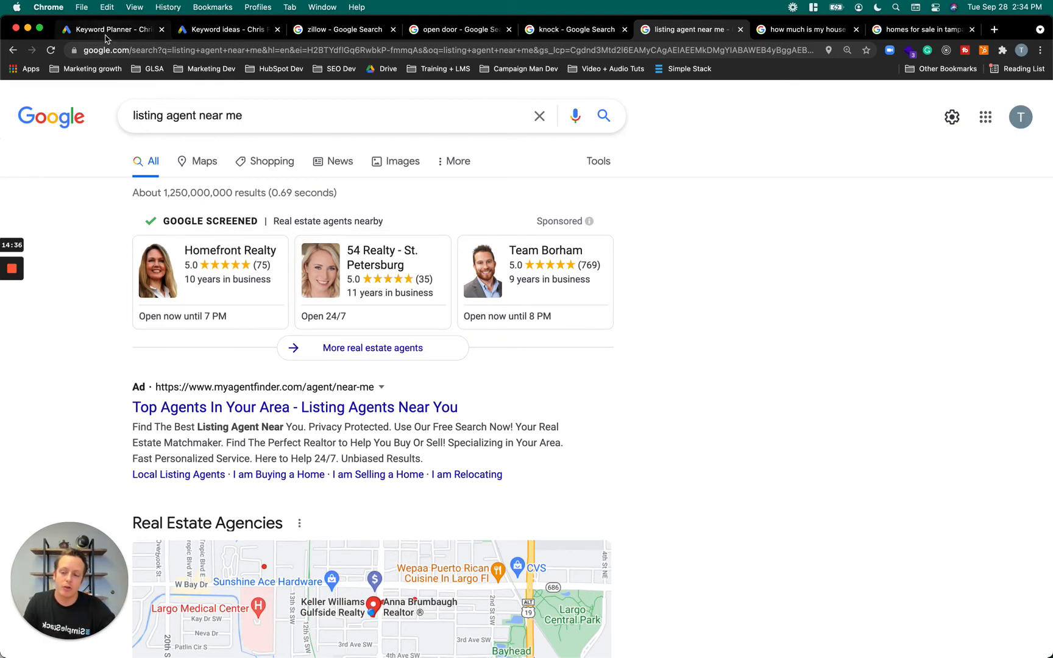
Switch to Keyword Planner and examine the search volumes, competition and bid ranges of the keyword ideas for "best realtor near me"
click(221, 30)
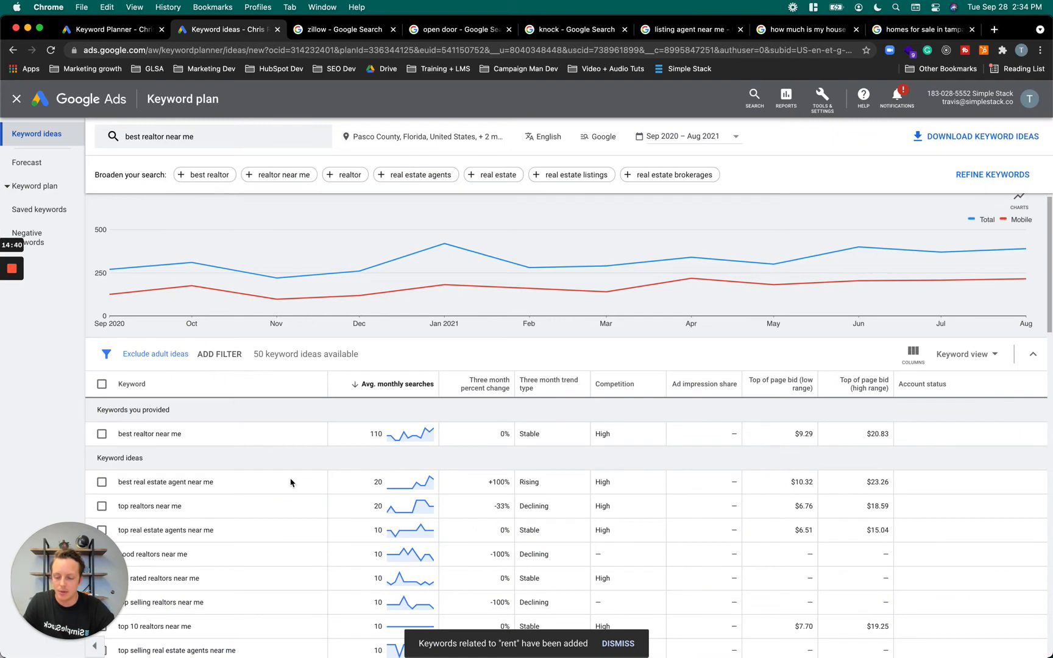
scroll(389, 457, down, 1)
scroll(389, 457, down, 1)
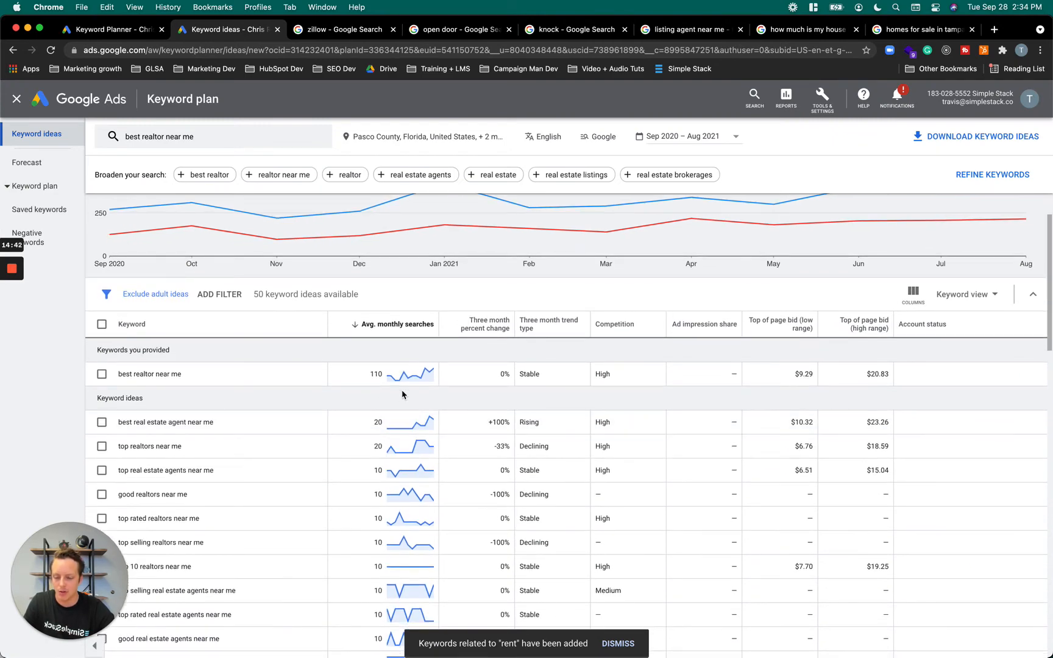
scroll(402, 394, down, 4)
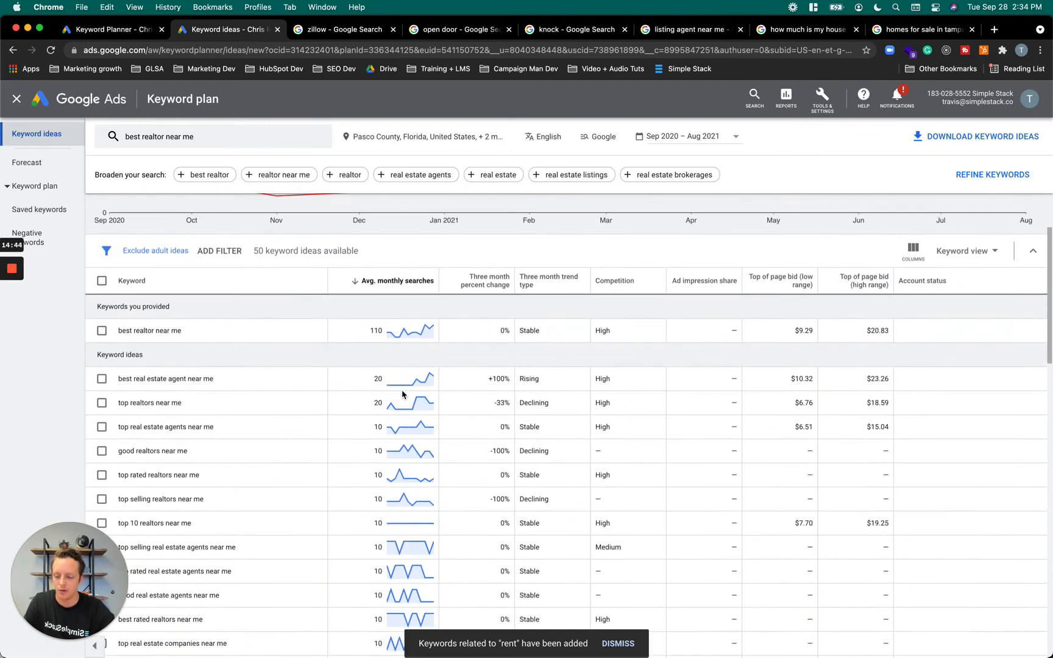
scroll(277, 403, down, 9)
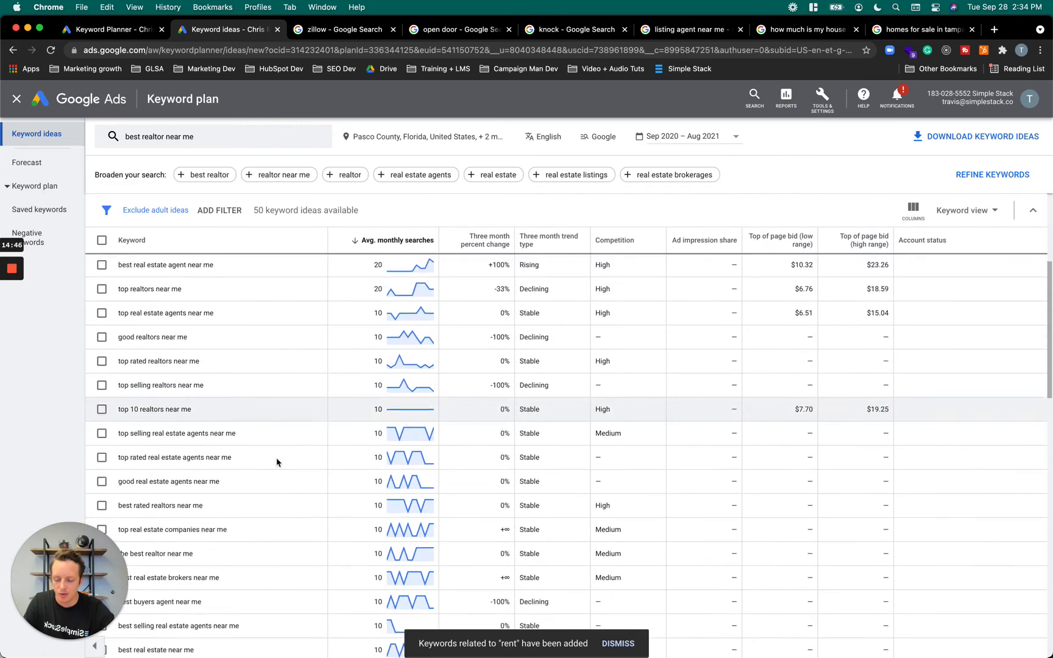
scroll(276, 446, down, 2)
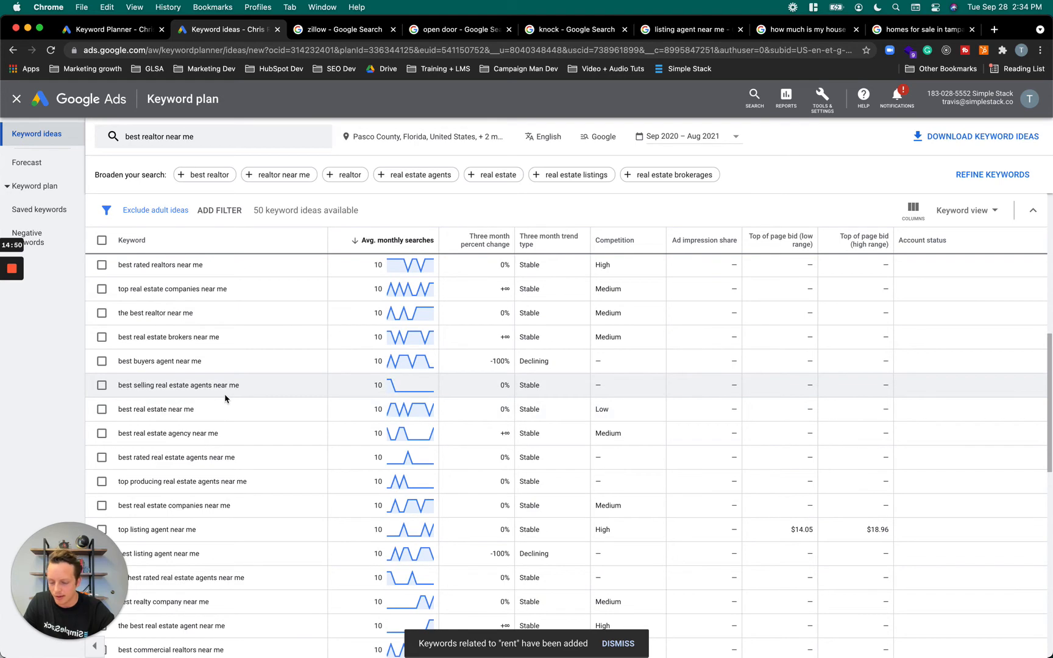
scroll(275, 477, down, 6)
scroll(399, 407, down, 8)
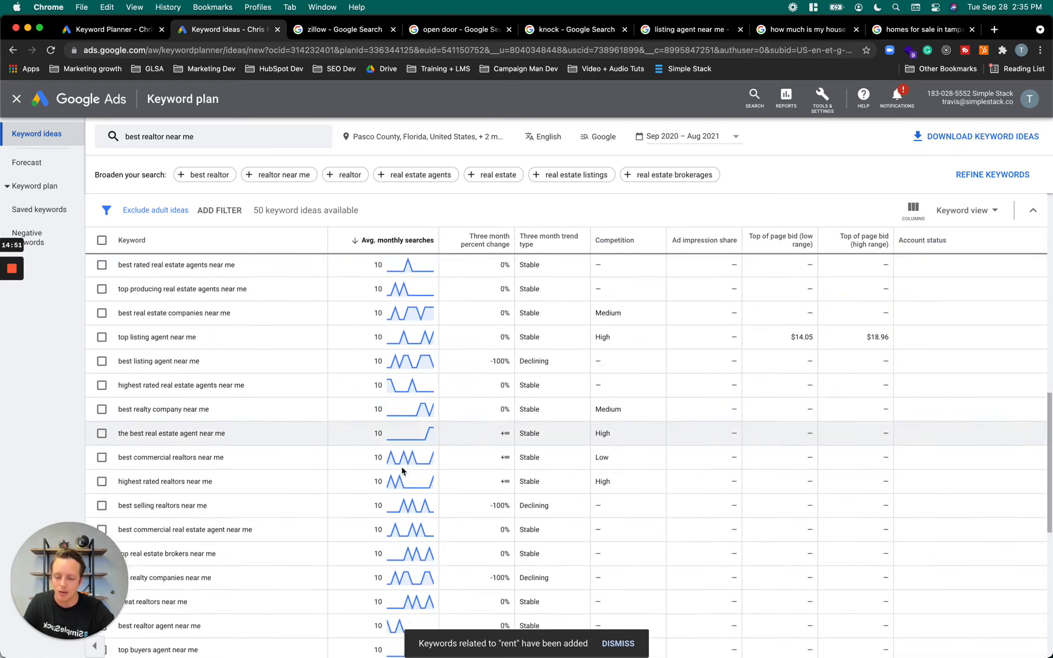
scroll(401, 470, down, 7)
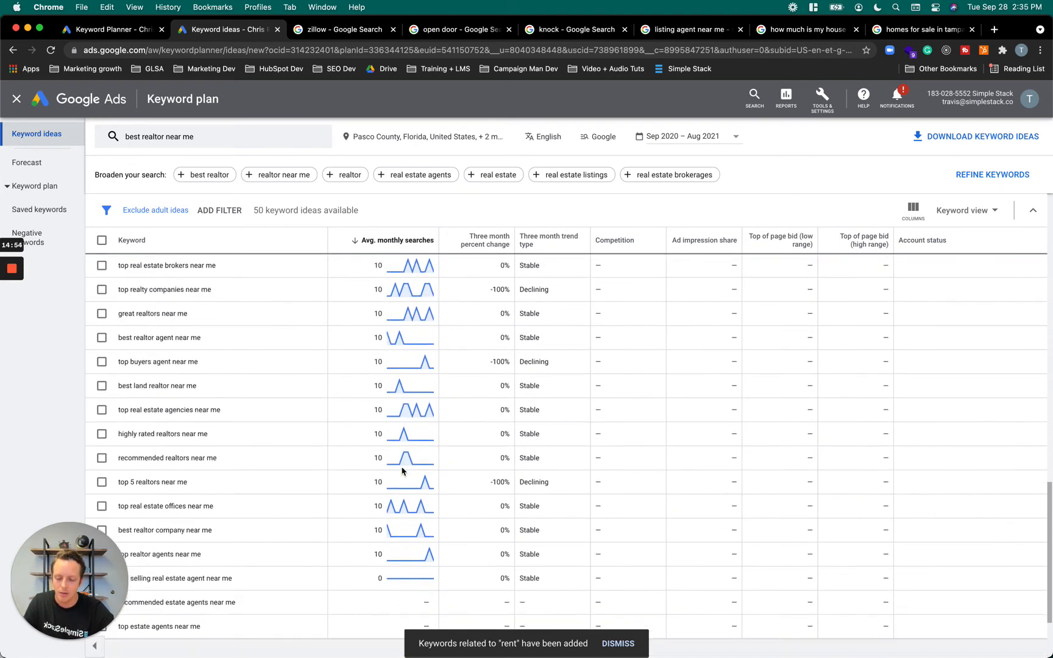
scroll(402, 470, up, 20)
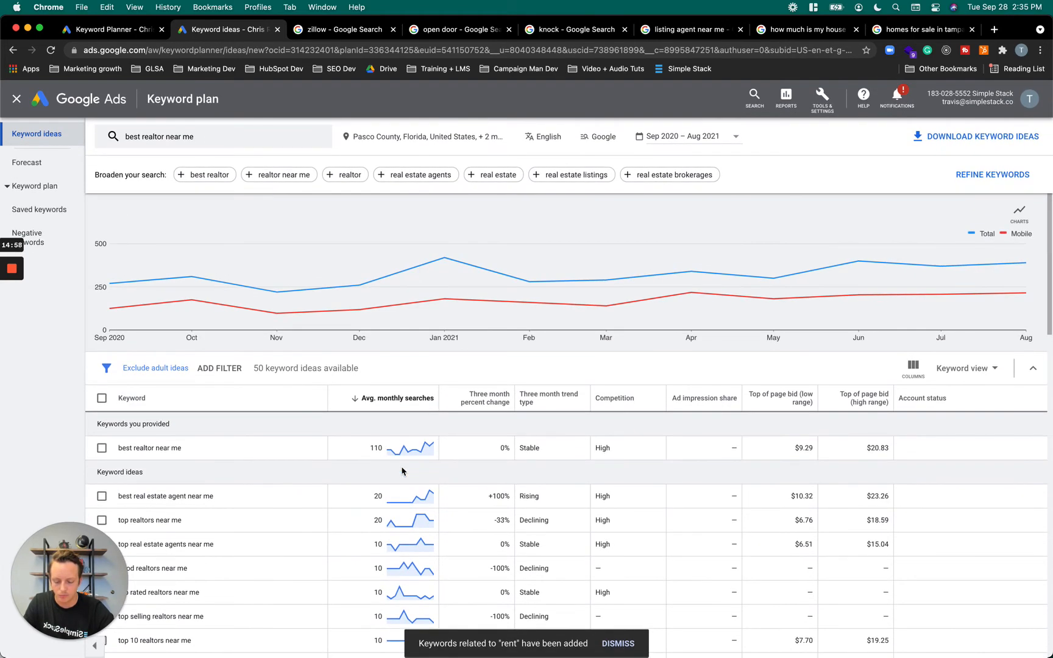
mouse_move(398, 440)
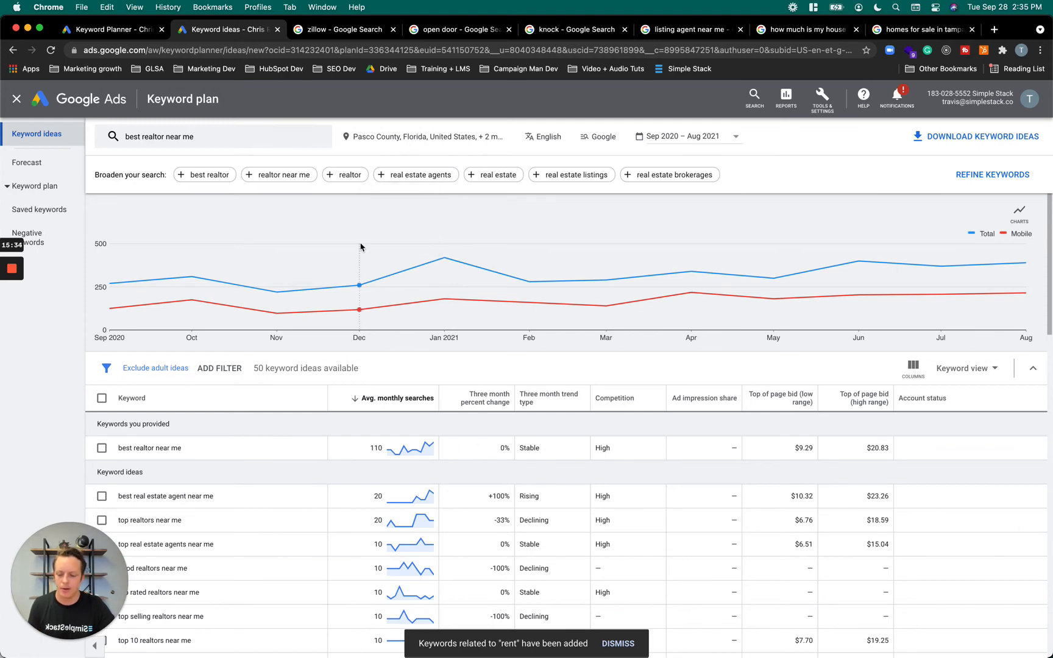
scroll(463, 458, down, 3)
scroll(463, 458, down, 1)
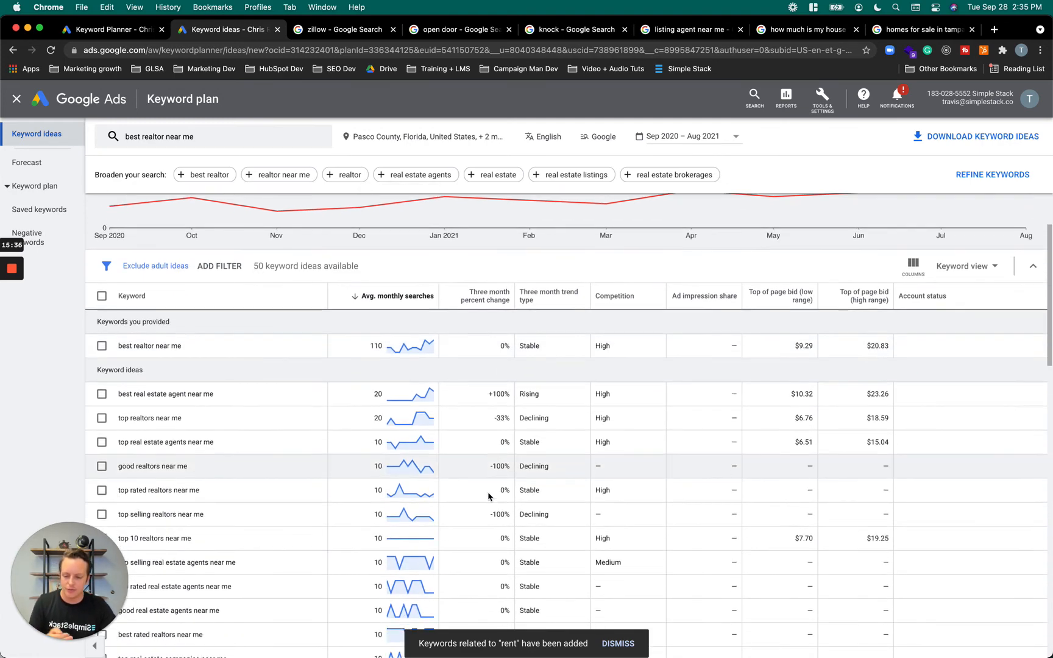
scroll(499, 437, up, 4)
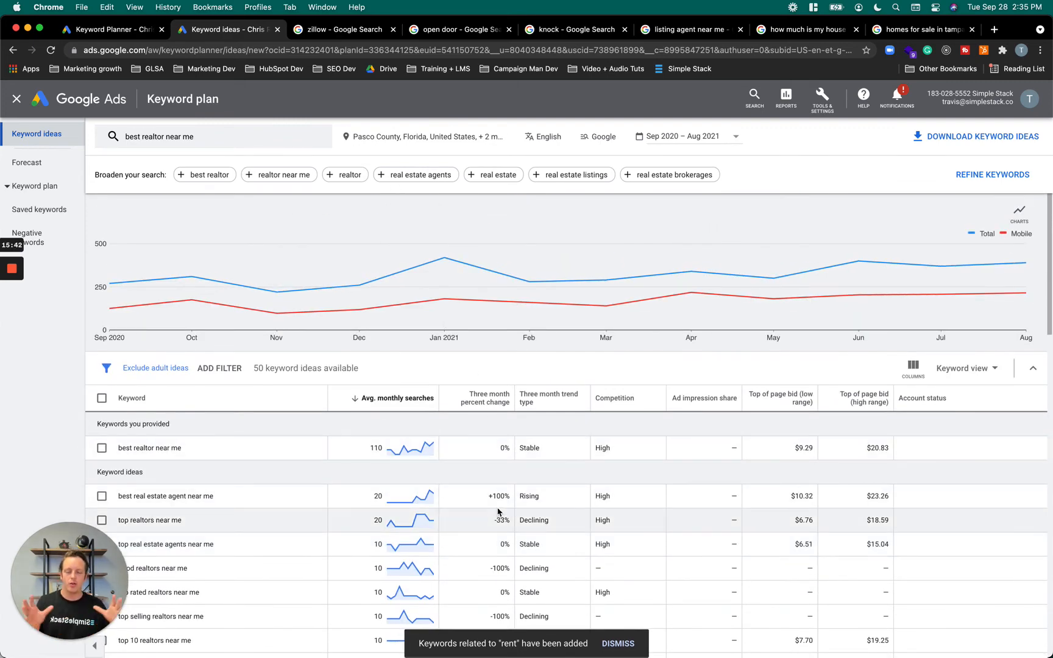
Replace the Pasco, Pinellas and Sarasota County targets with the whole United States, save, and view the updated keyword ideas
click(399, 135)
click(516, 311)
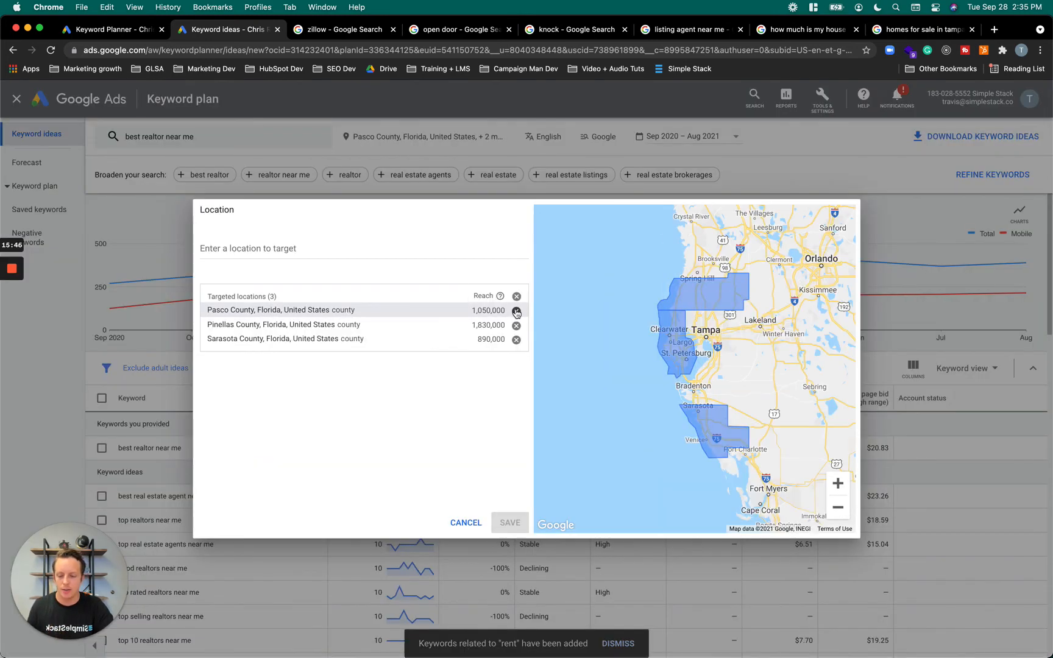
click(516, 311)
click(516, 312)
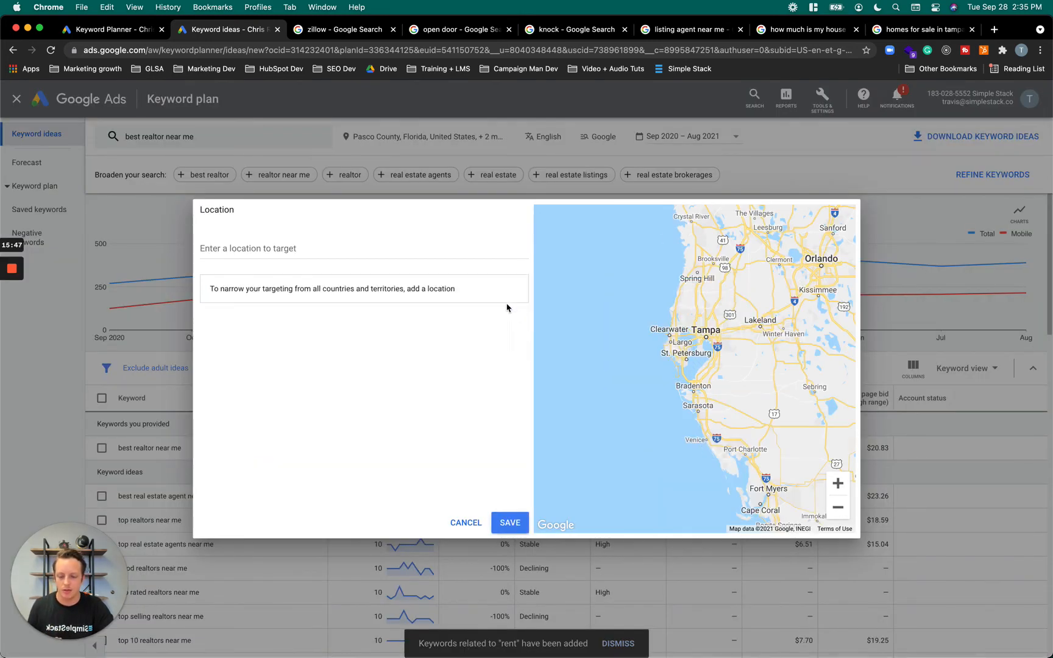
click(409, 250)
text(unitd)
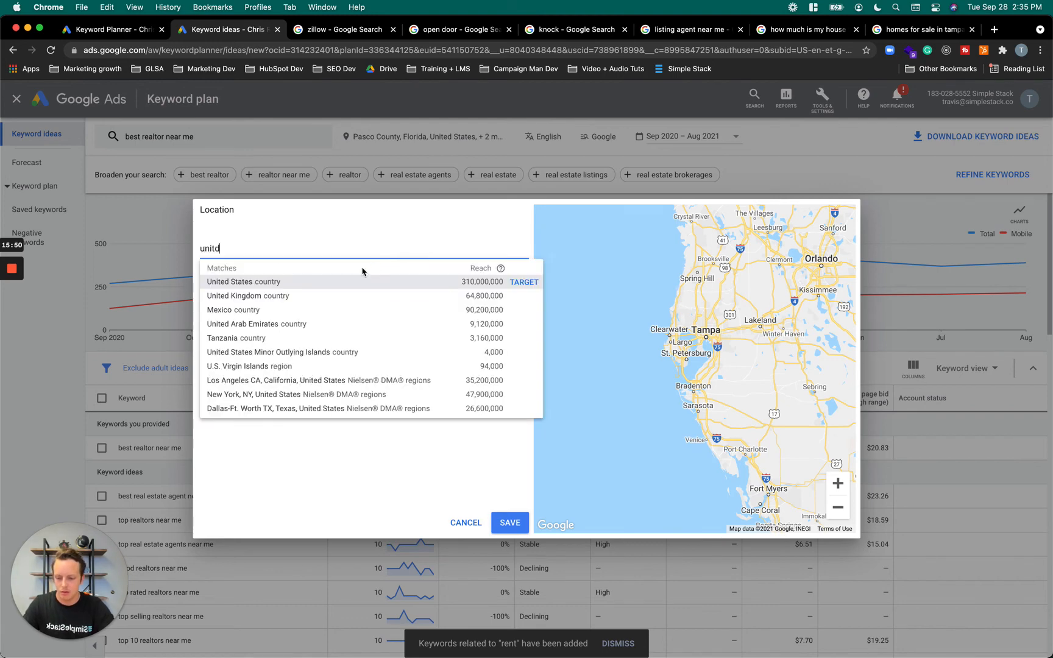
click(316, 288)
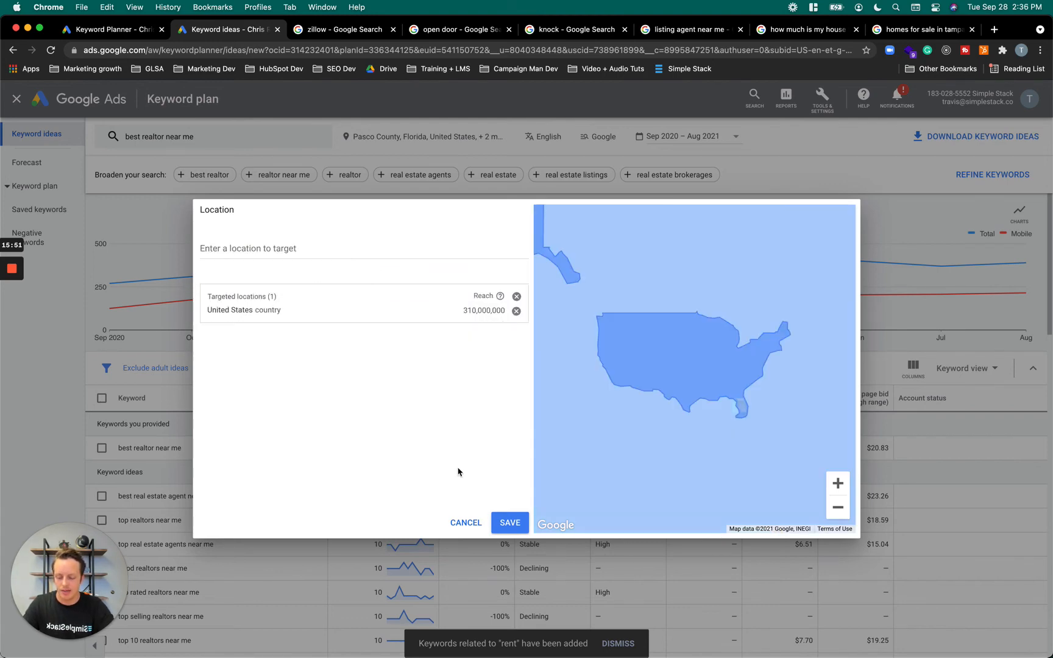
click(511, 524)
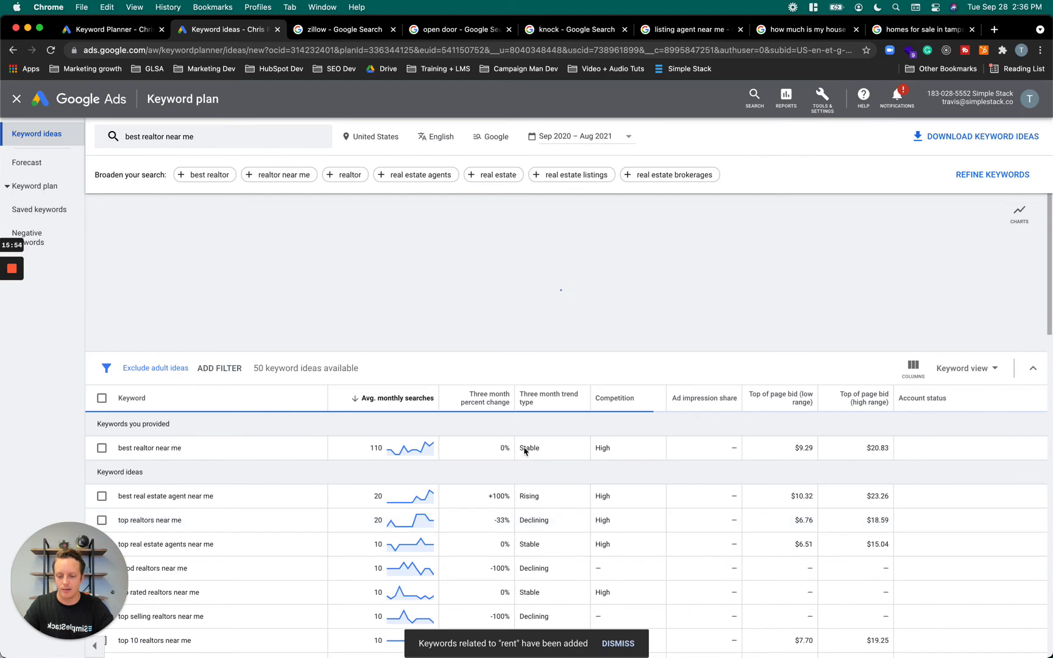
scroll(488, 424, down, 2)
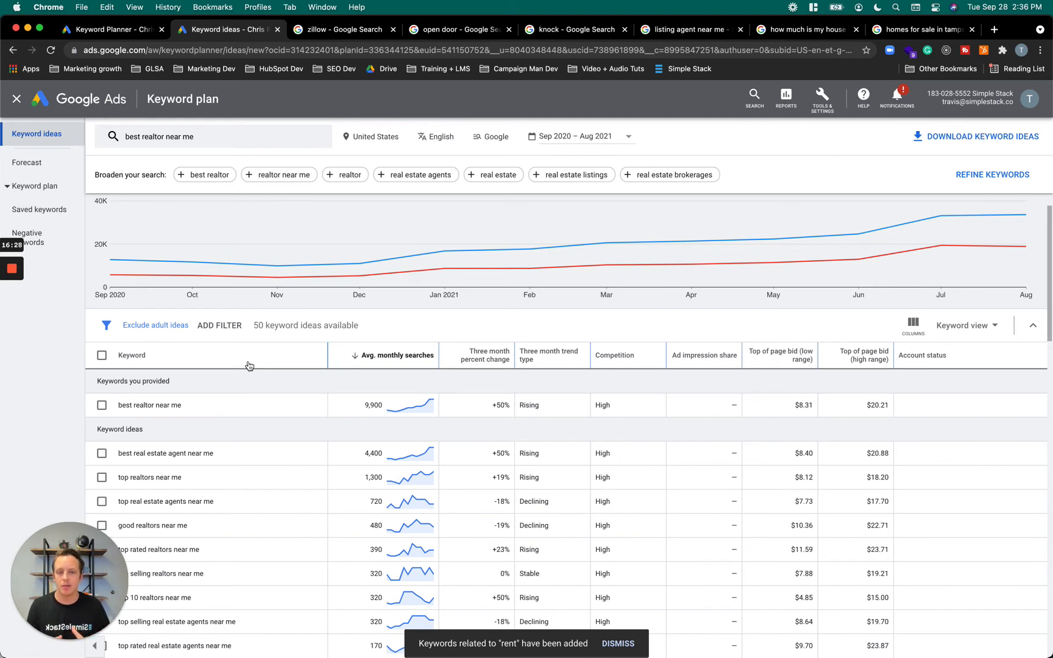
Replace the planner's keyword with "open door" and get its keyword ideas for the United States
click(206, 138)
click(220, 196)
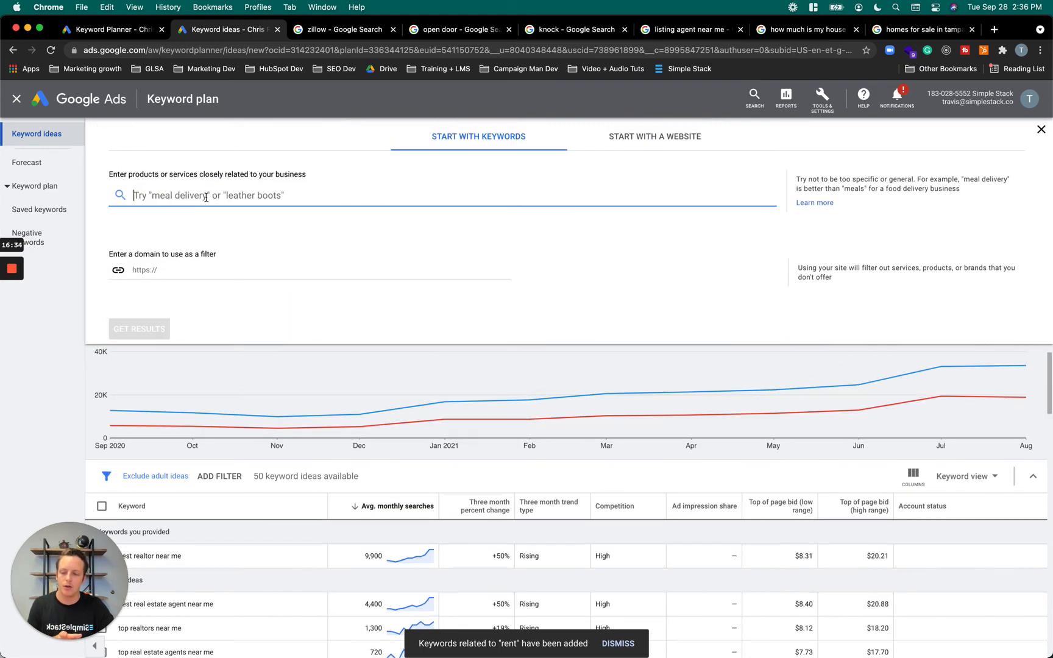
text(open door)
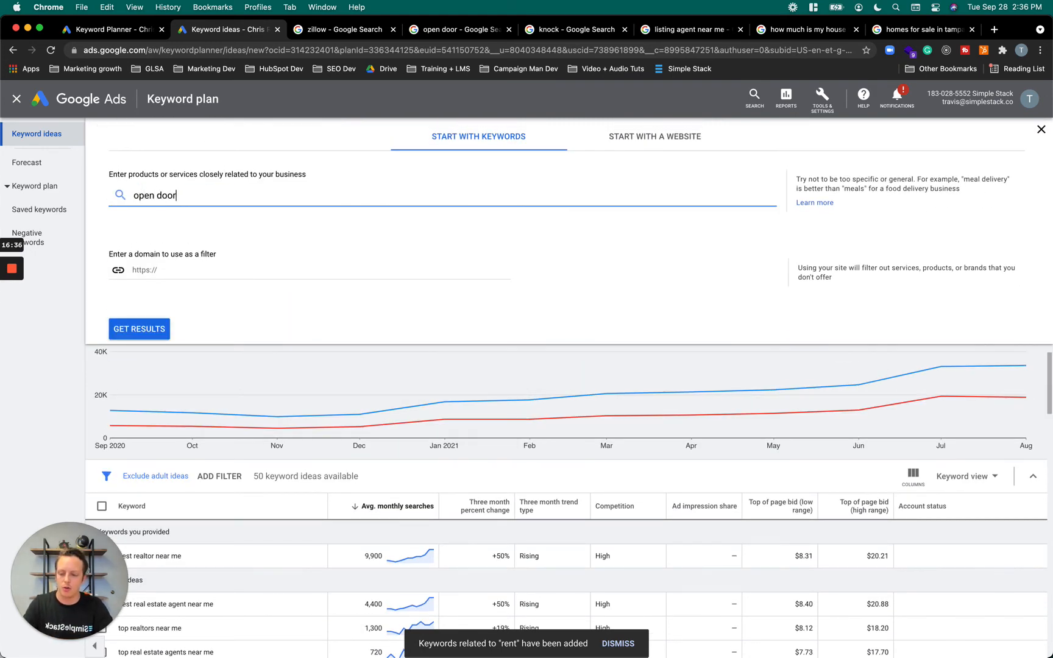
click(128, 328)
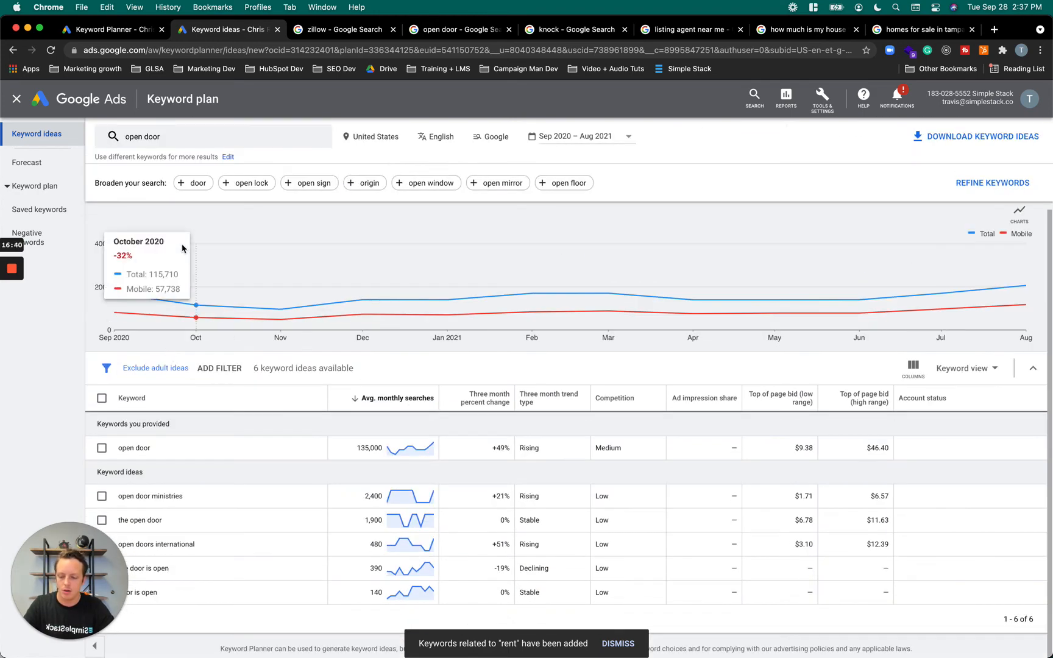
Add "opendoor" as a second keyword alongside "open door", get the combined results and review the keyword ideas
click(144, 139)
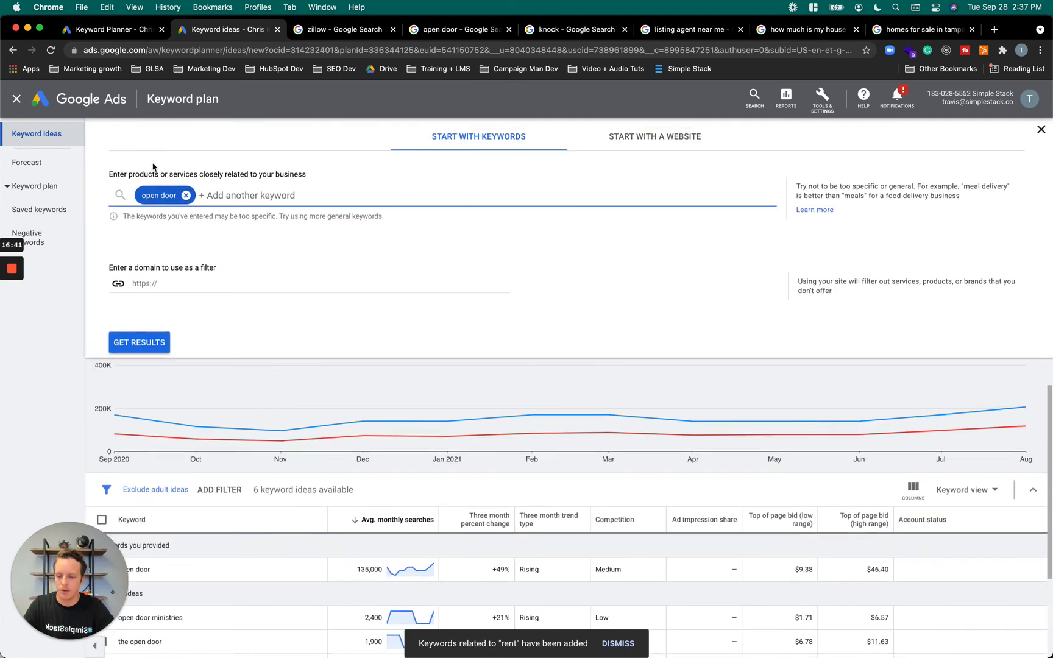
text(opendoor)
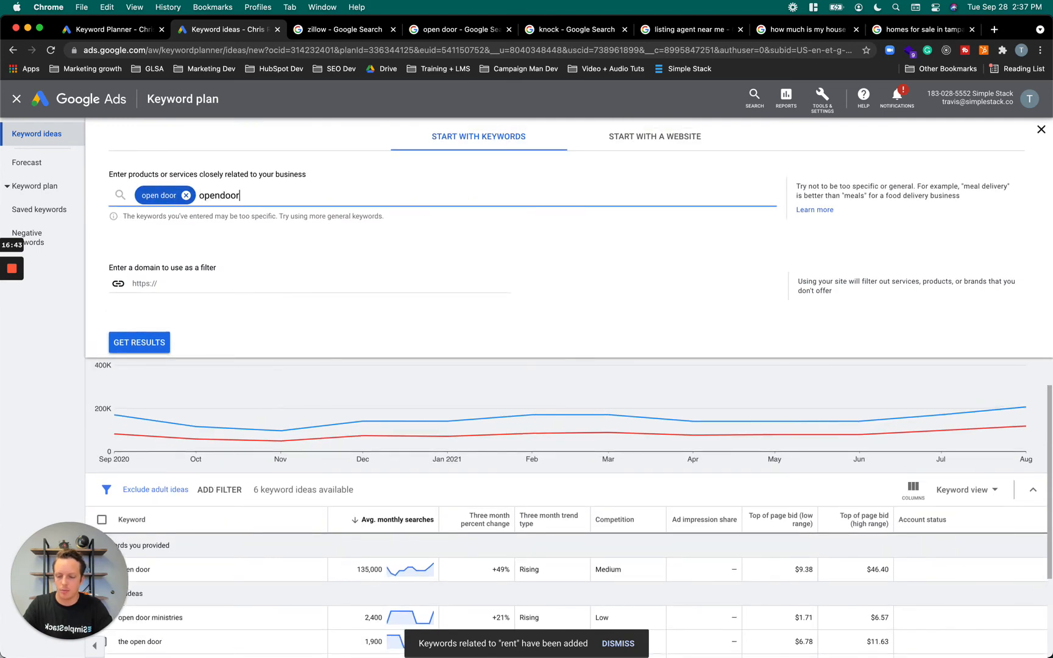
click(141, 342)
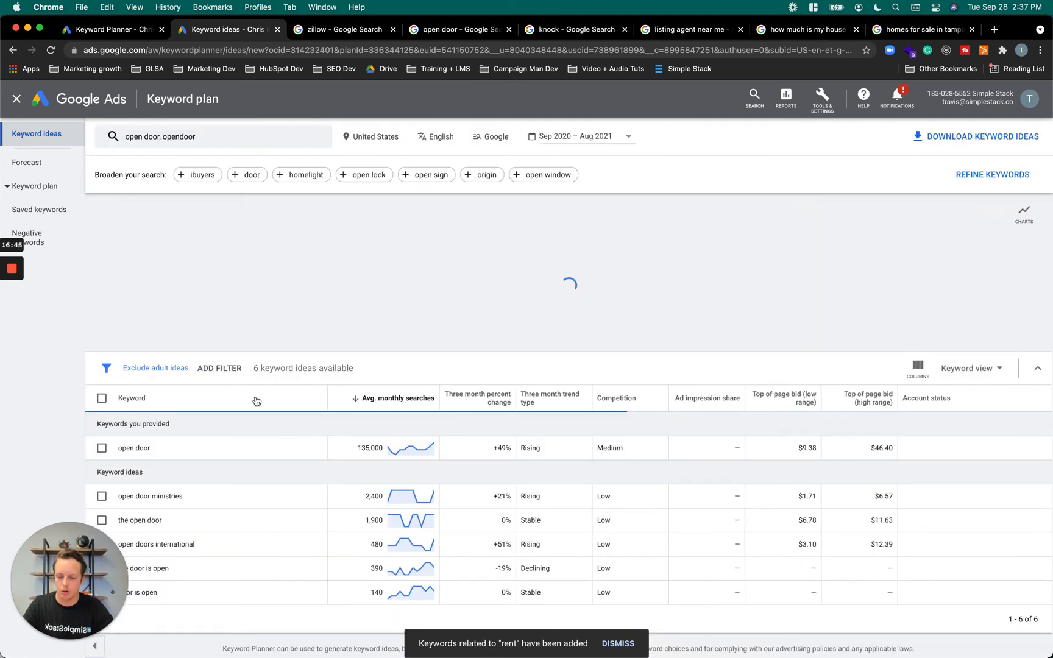
scroll(256, 426, down, 2)
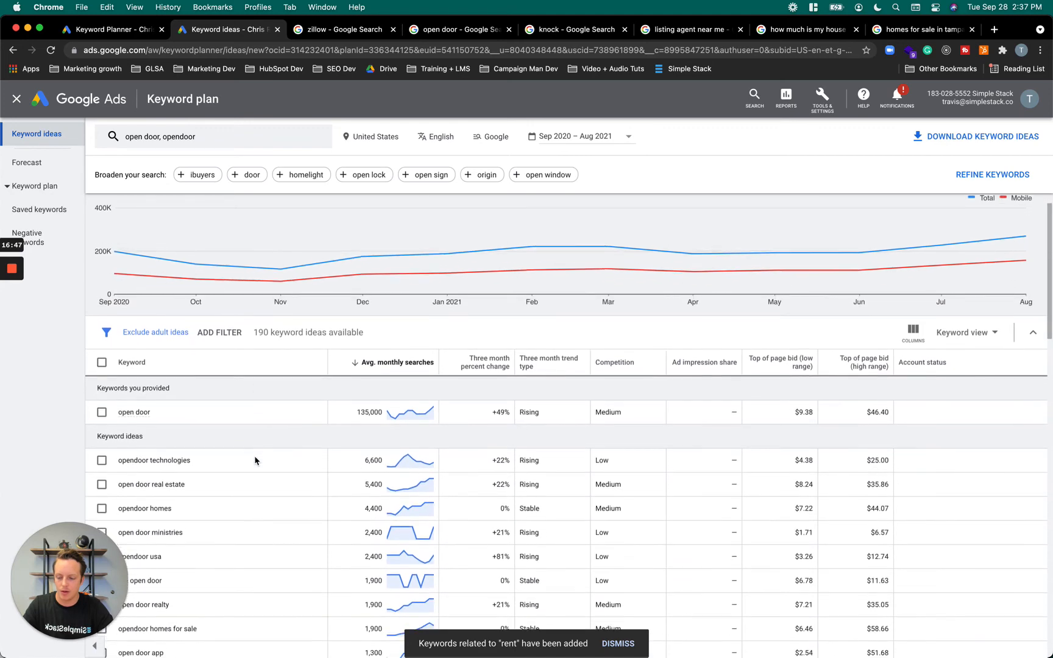
scroll(256, 459, down, 1)
scroll(247, 474, down, 1)
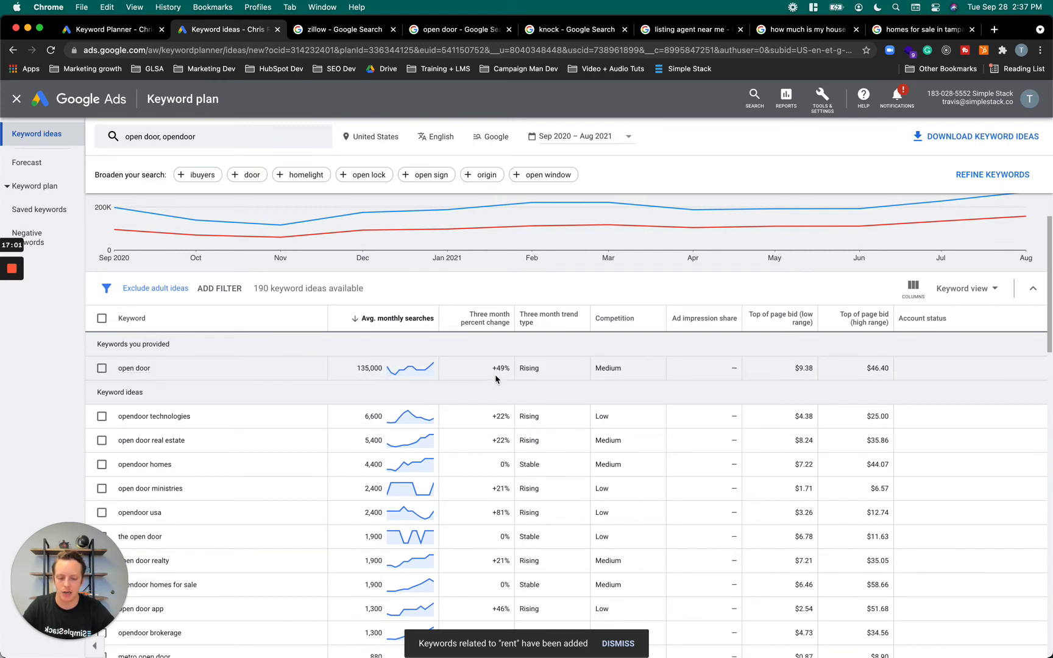
Replace the "open door" and "opendoor" keywords with "zillow" and get its keyword ideas for the United States
scroll(496, 379, up, 1)
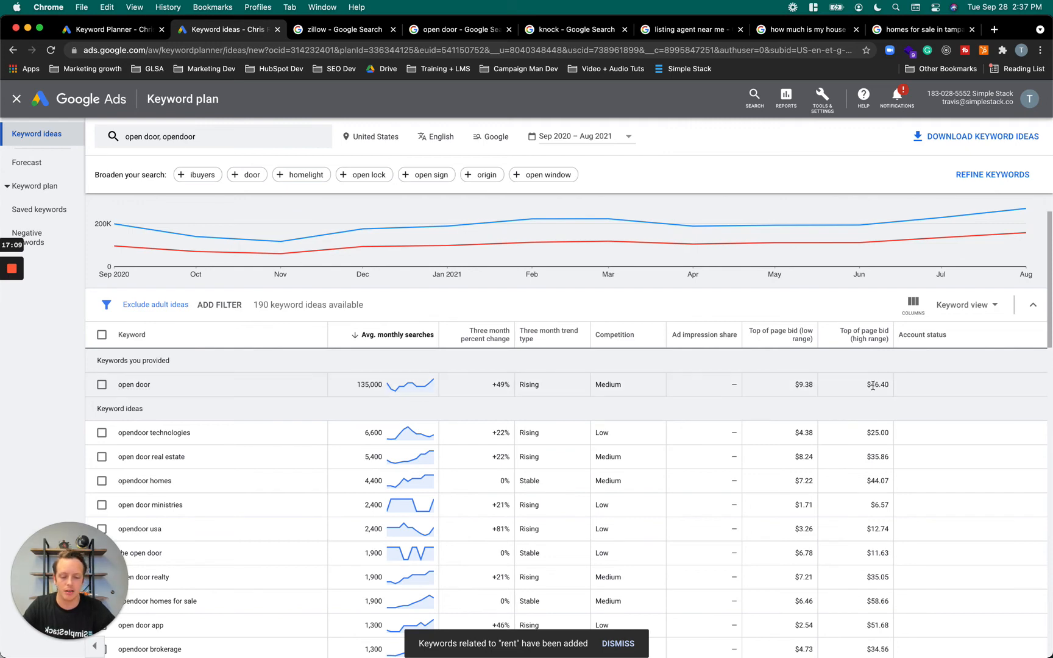
scroll(315, 189, up, 2)
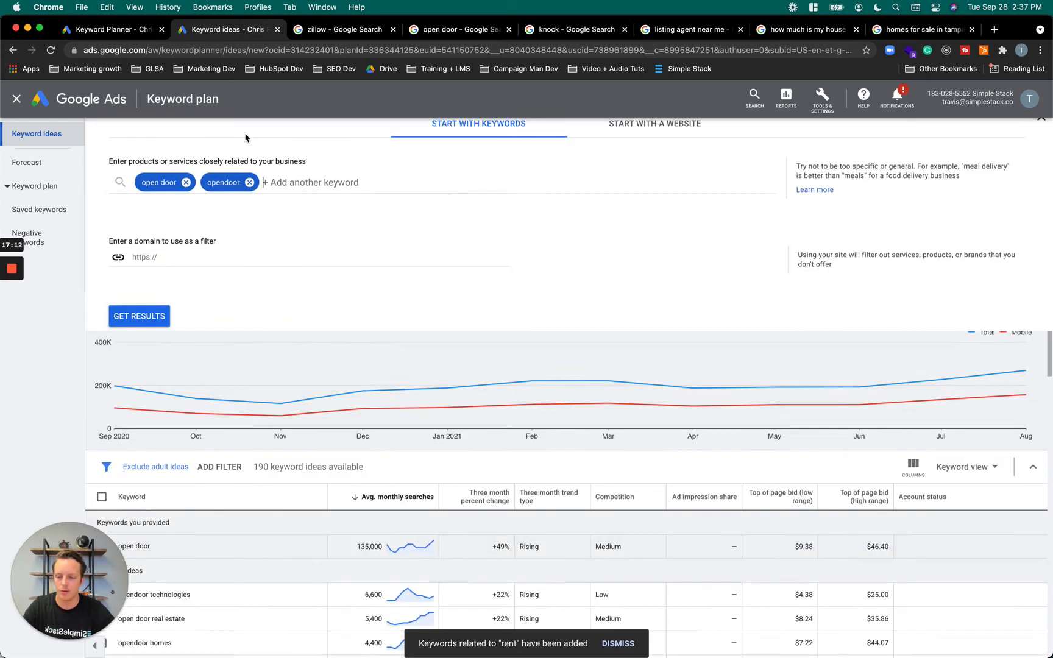
click(248, 140)
click(251, 195)
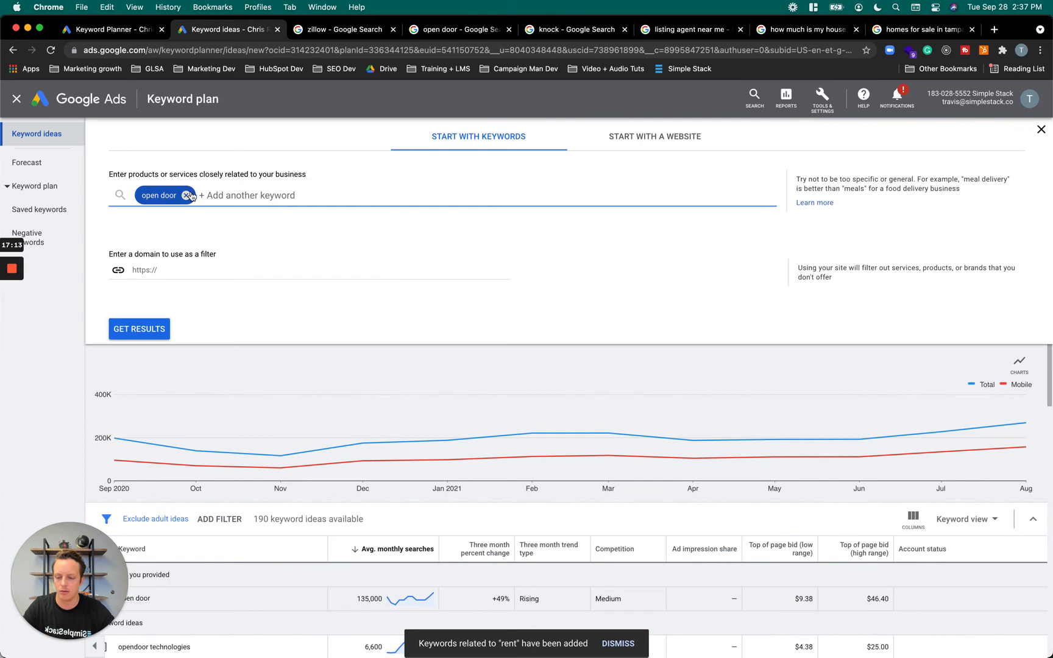
click(186, 195)
text(zillow)
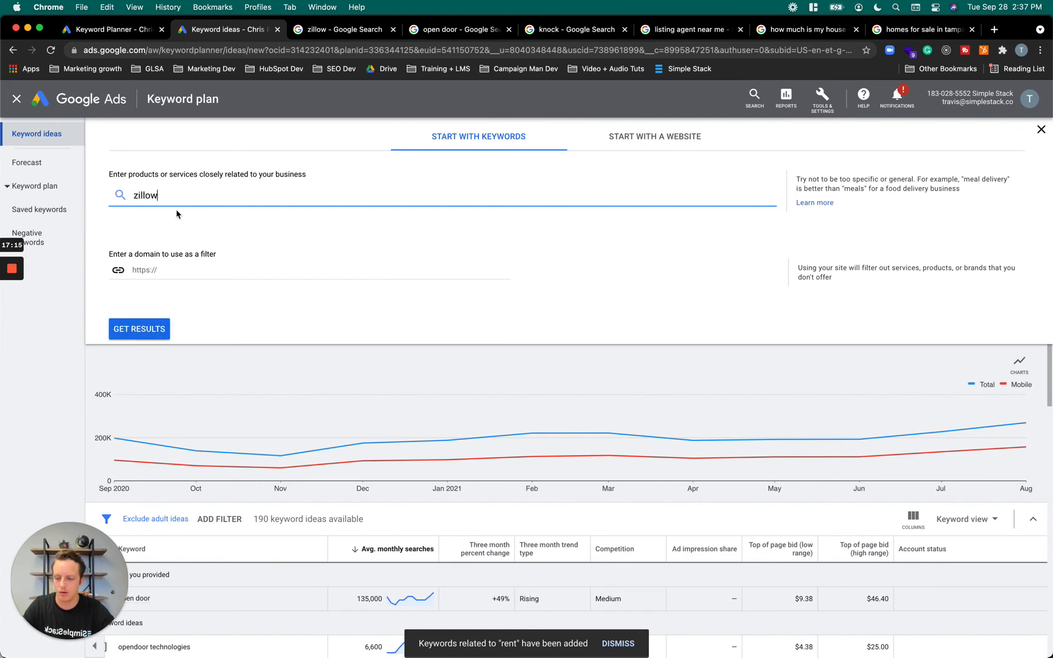
key(Return)
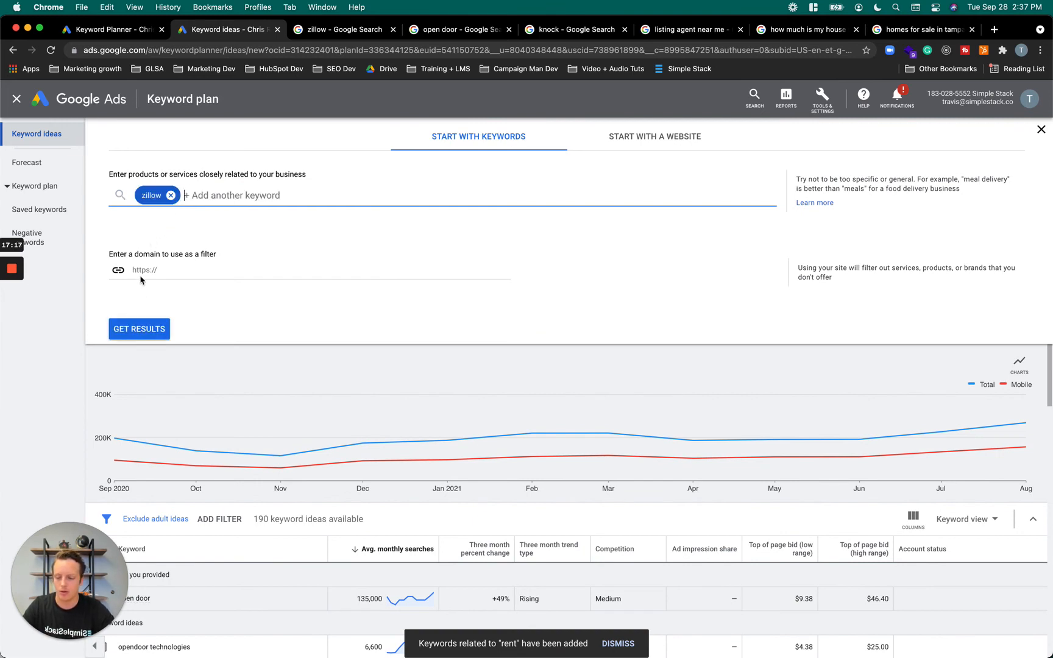
click(140, 330)
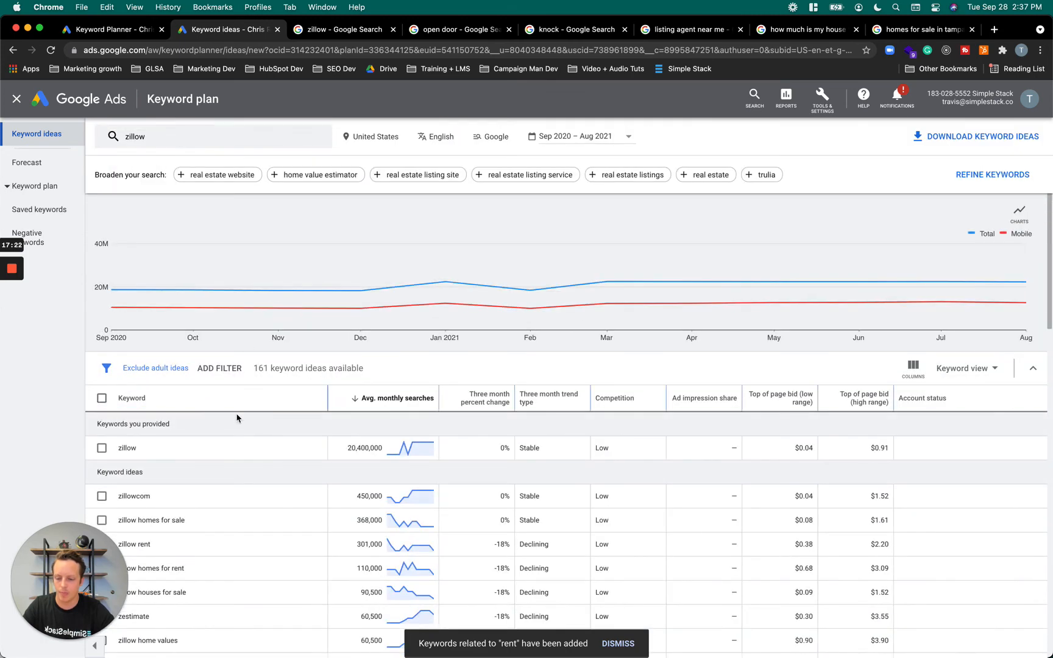
Examine the search volumes, trends, competition and bid ranges of the "zillow" keyword and its related ideas
scroll(292, 414, down, 1)
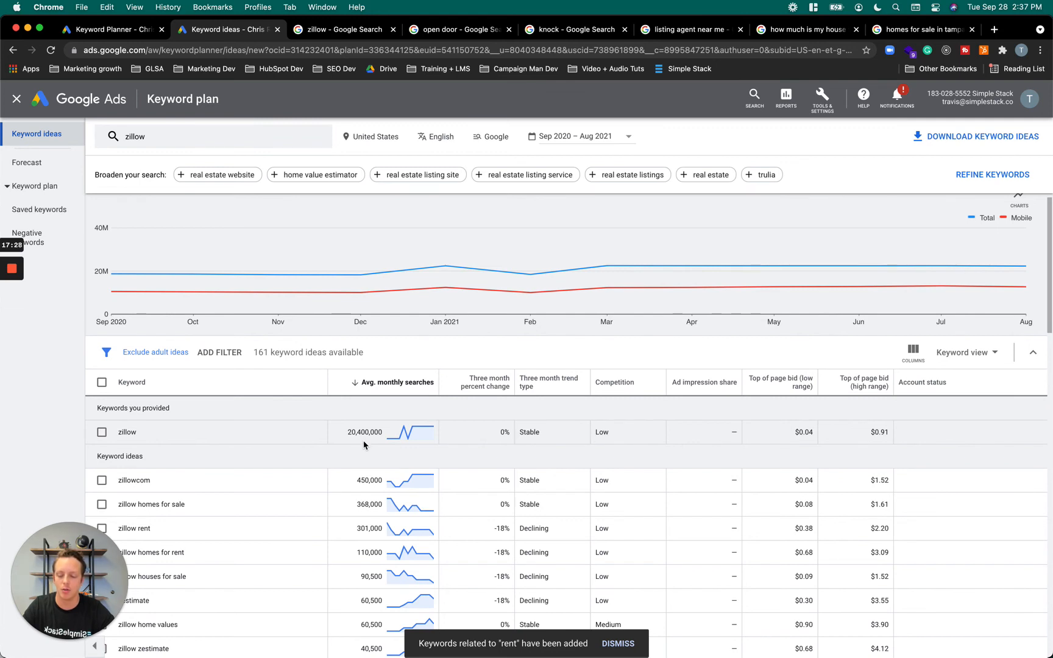
scroll(364, 445, down, 1)
scroll(329, 486, down, 5)
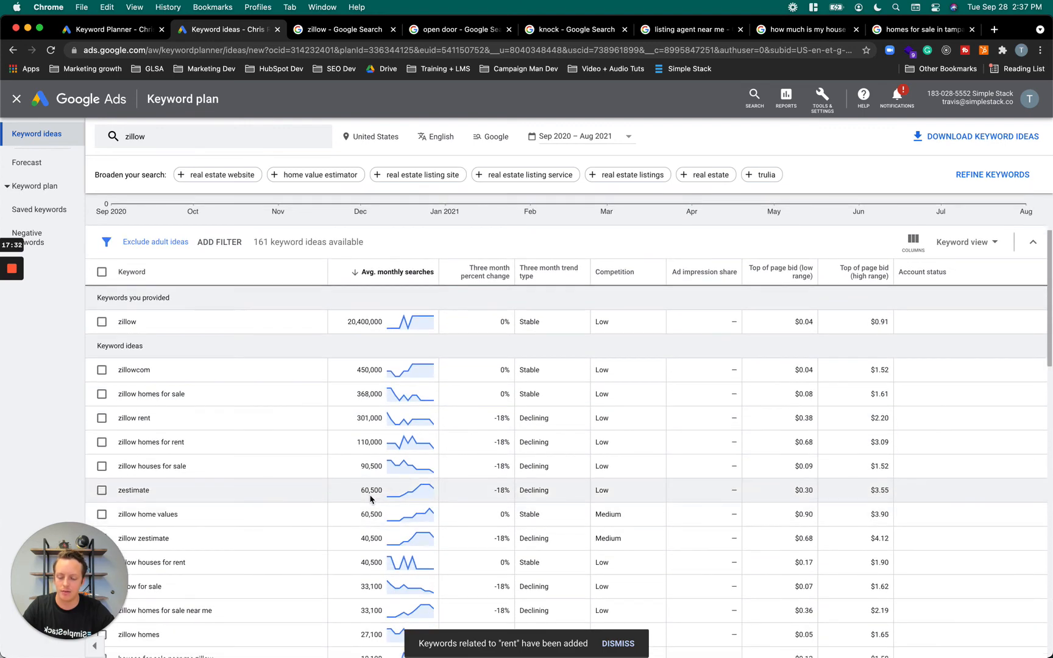
scroll(370, 498, down, 1)
scroll(370, 495, down, 1)
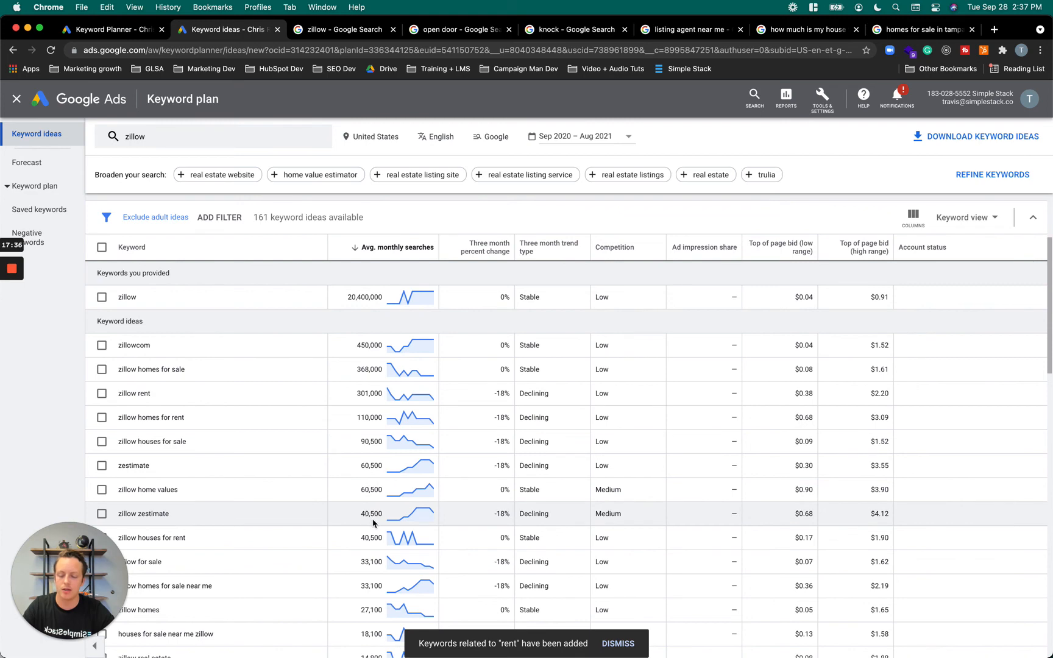
scroll(373, 519, down, 1)
scroll(372, 518, up, 5)
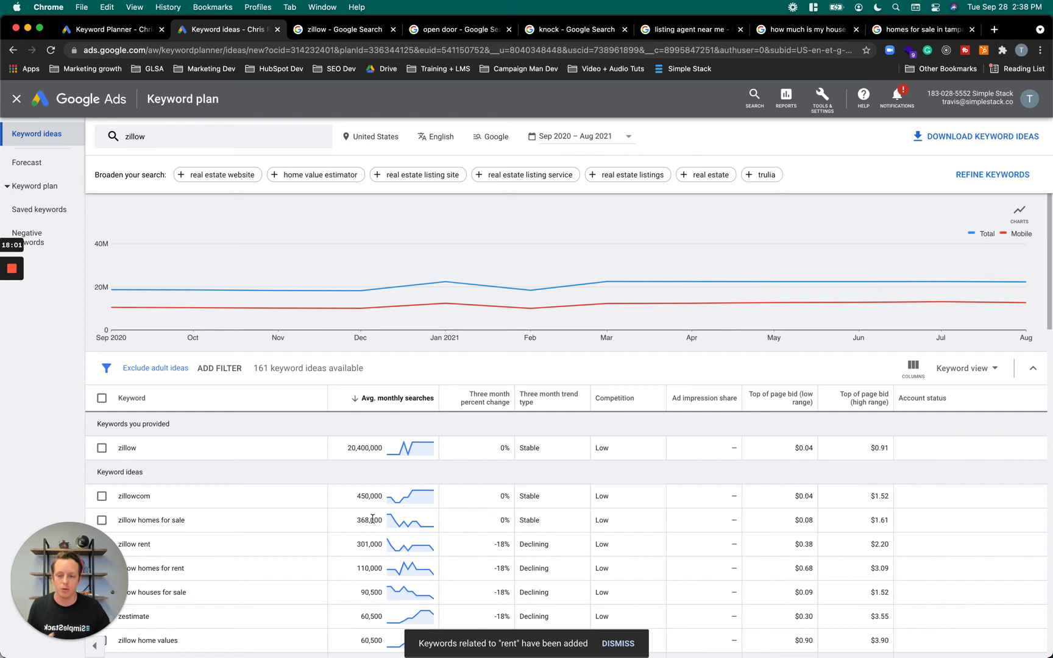
Replace the "zillow" keyword with "realtor.com" and get its keyword ideas for the United States
click(151, 142)
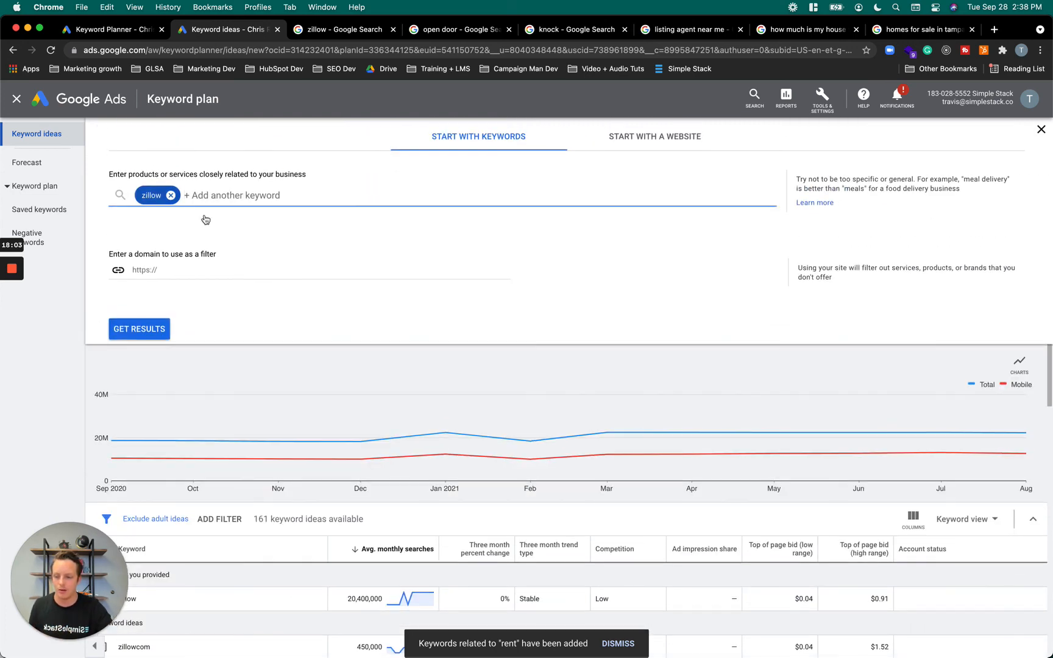
click(170, 195)
text(ralto)
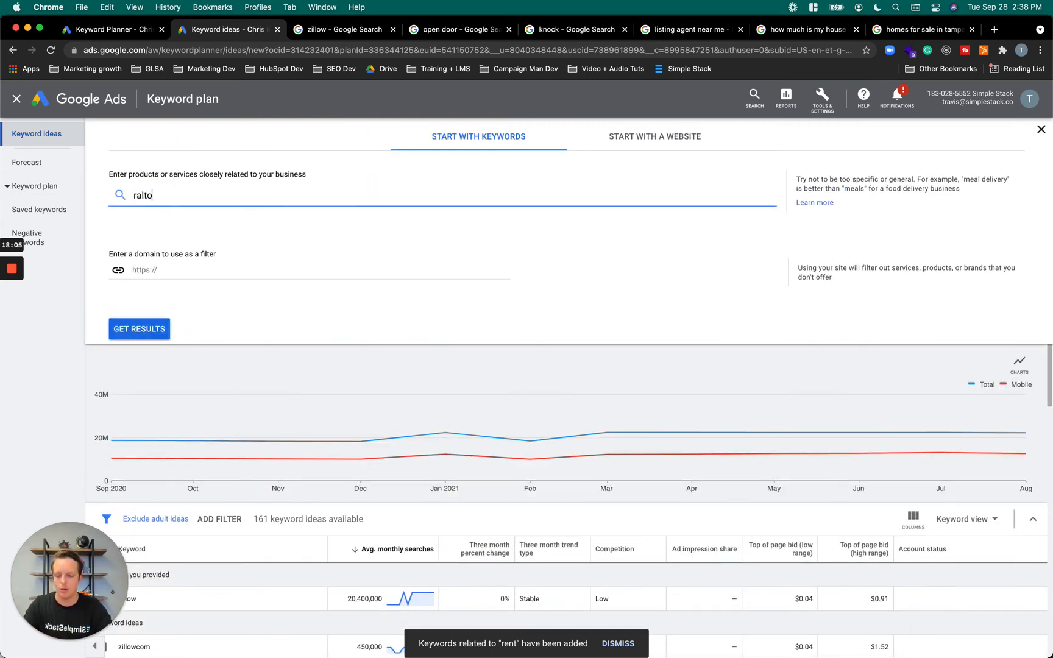
key(BackSpace)
key(BackSpace)
key(BackSpace)
key(BackSpace)
text(e)
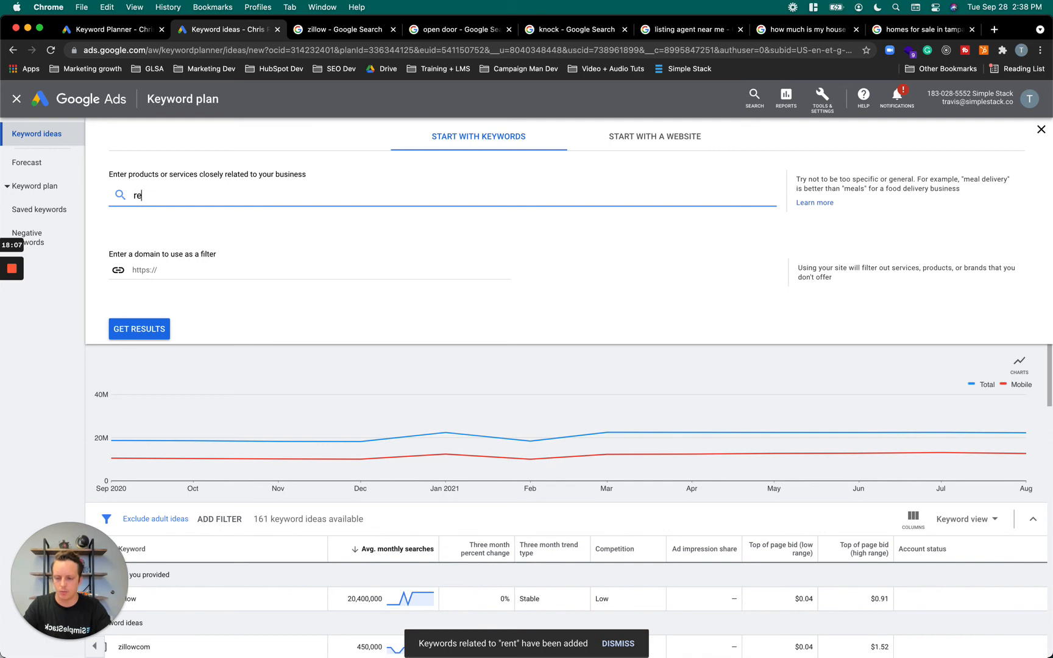
text(altor.com)
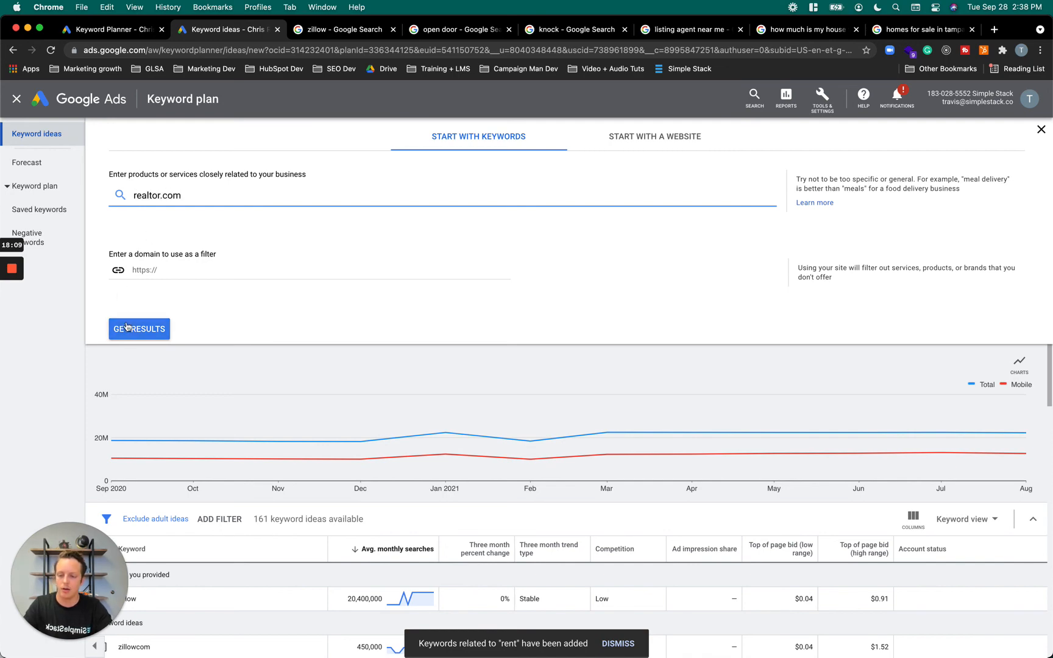
click(126, 327)
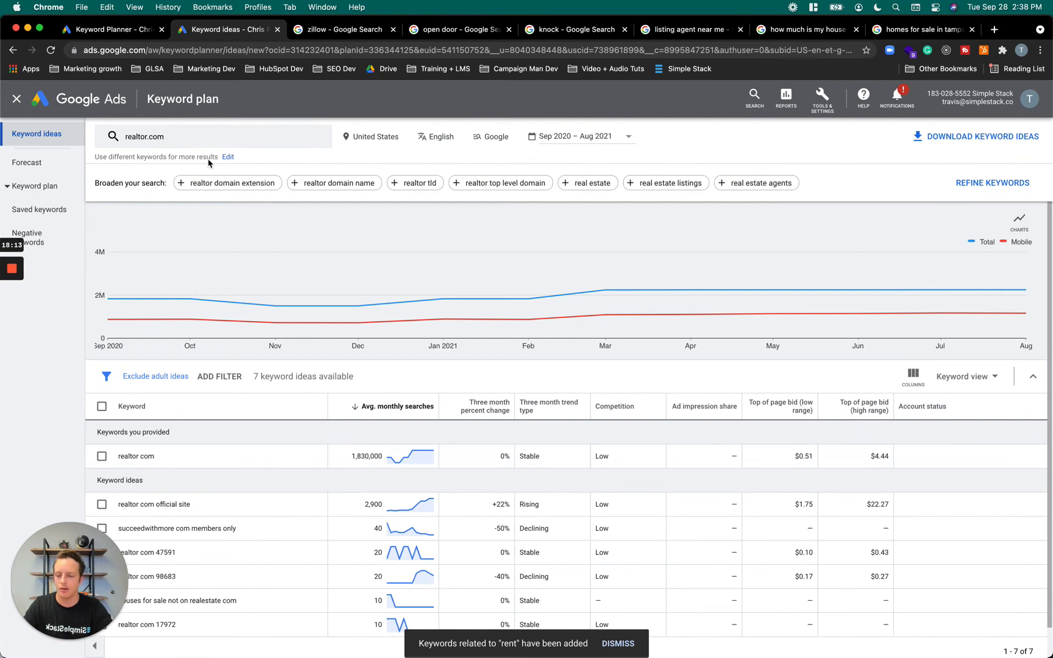
Replace the "realtor.com" keyword with "redfin" and get its keyword ideas for the United States
click(194, 145)
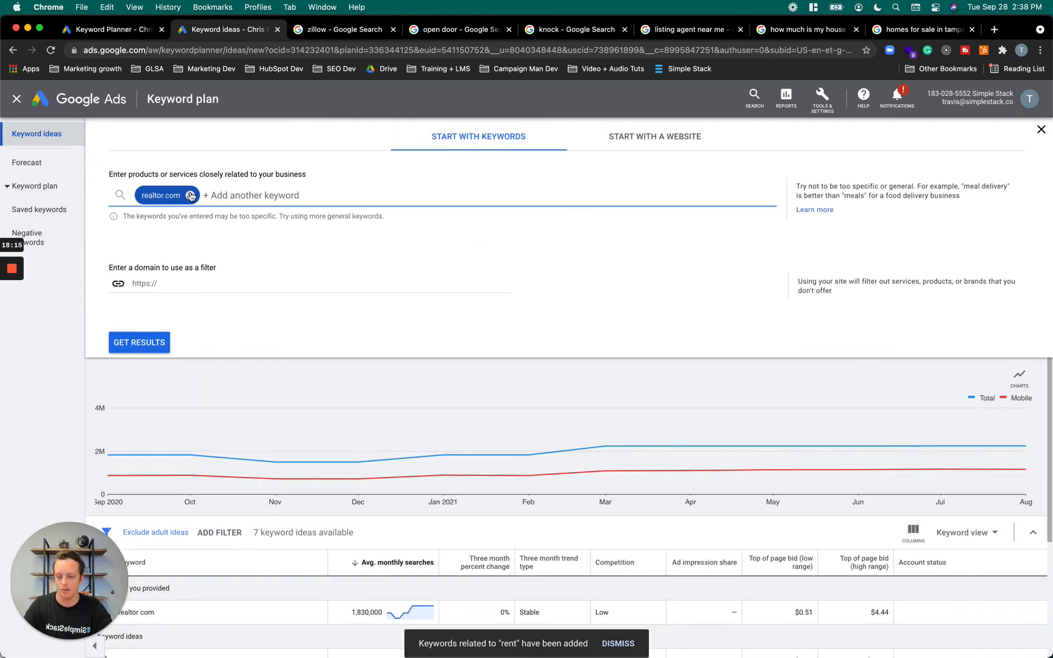
click(190, 195)
text(redfin)
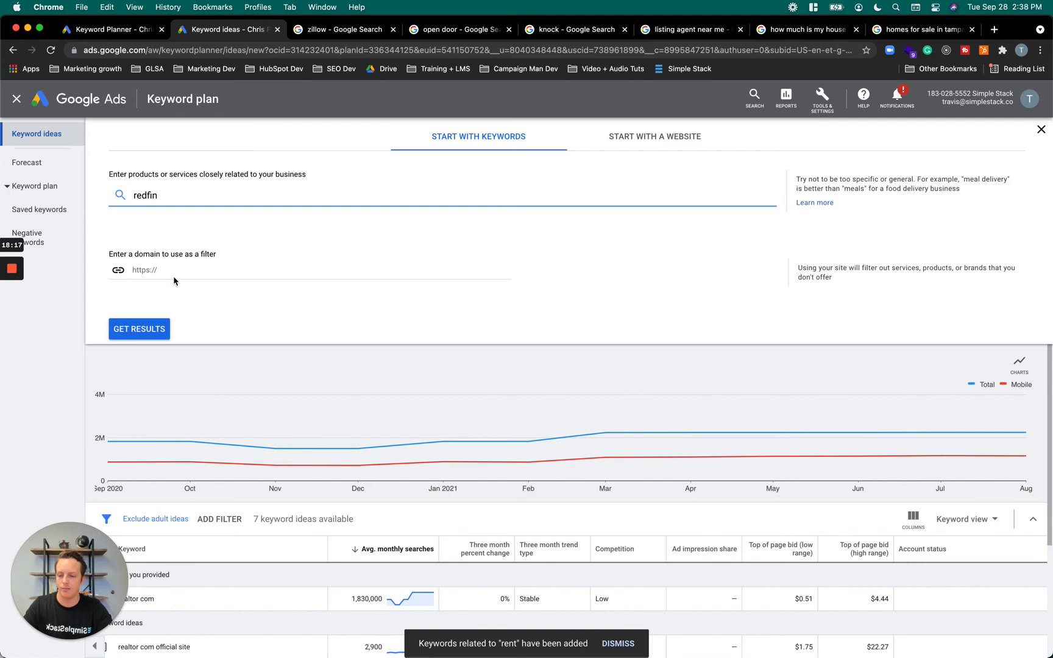
click(140, 329)
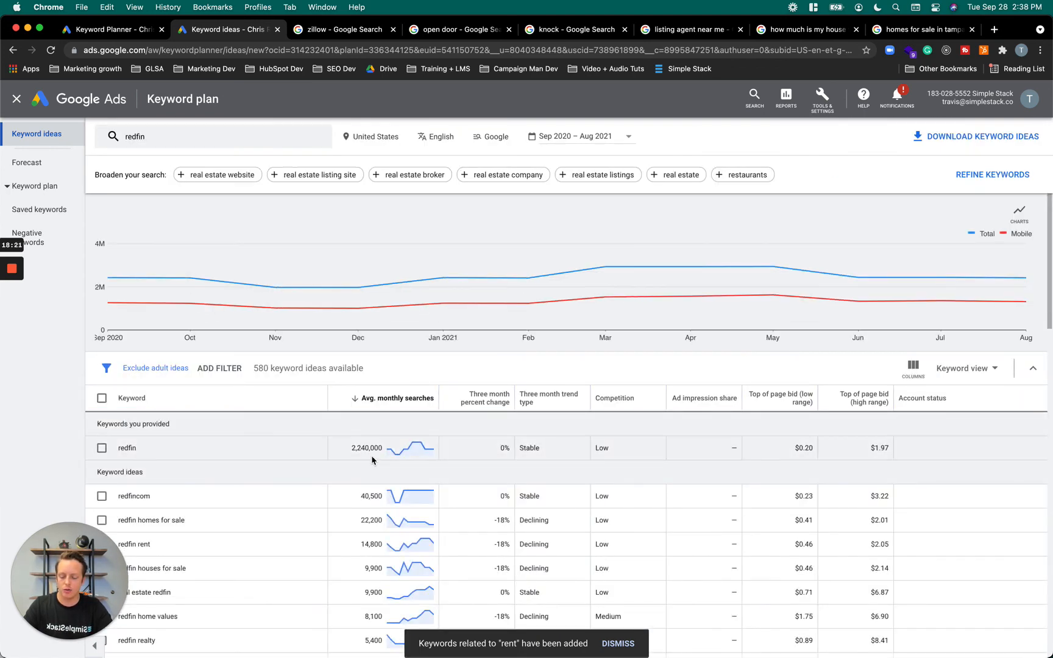
Replace the "redfin" keyword with "exp realty" and get its keyword ideas for the United States
click(185, 141)
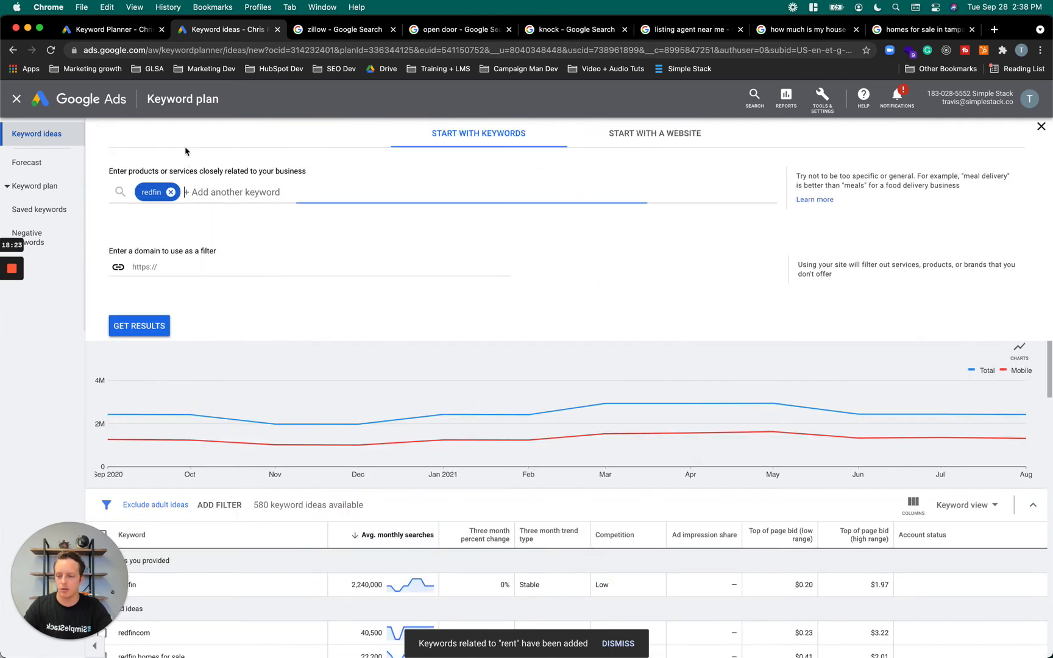
click(171, 195)
double_click(170, 194)
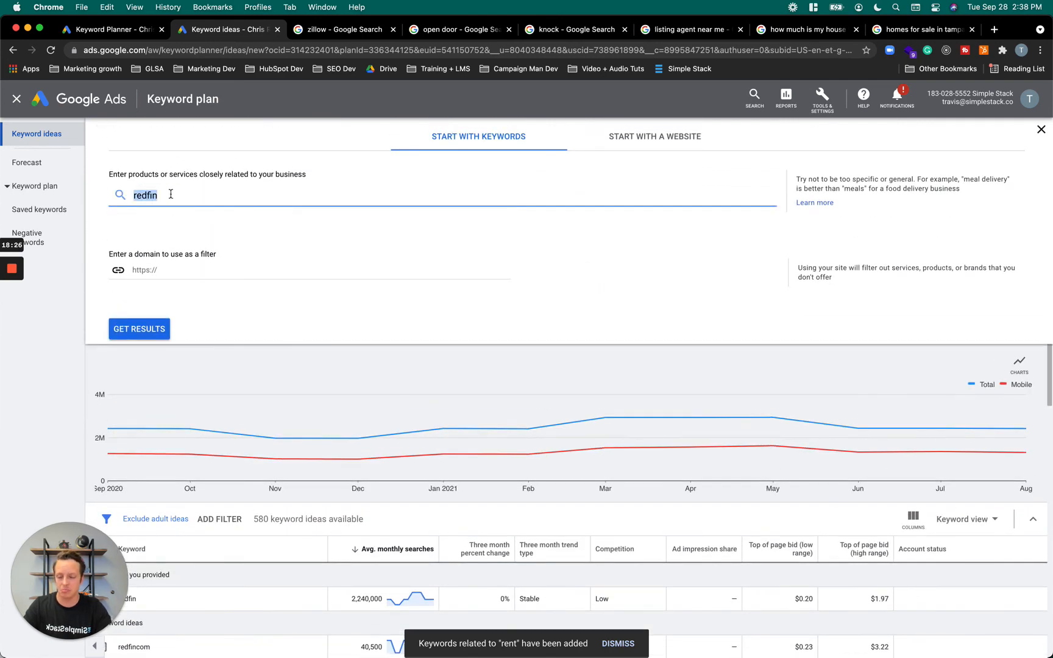
key(BackSpace)
text(exp realty)
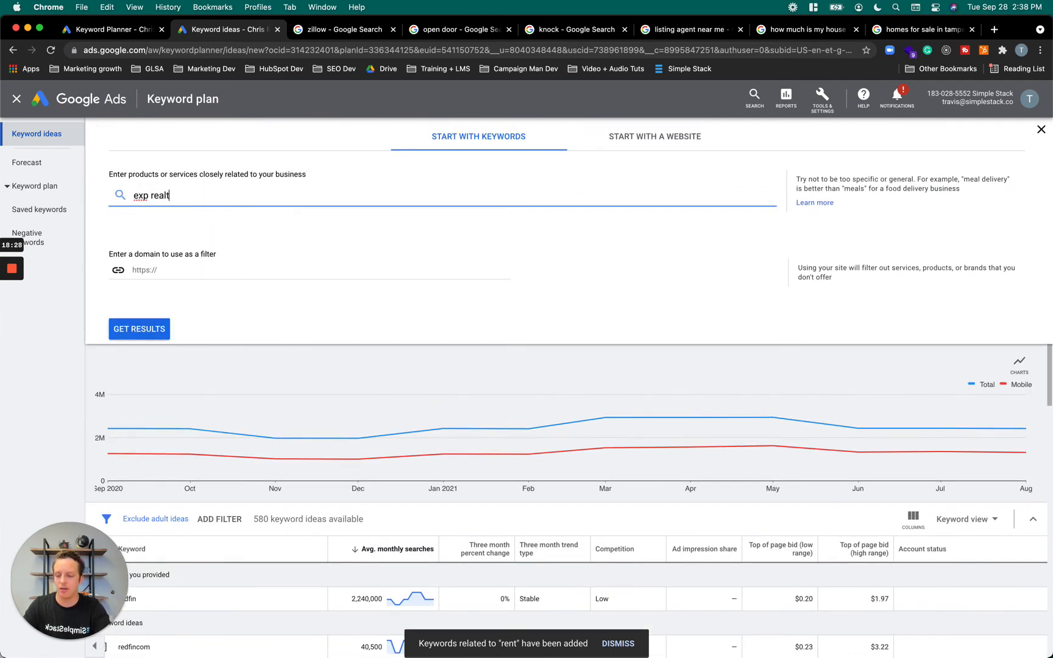
click(140, 328)
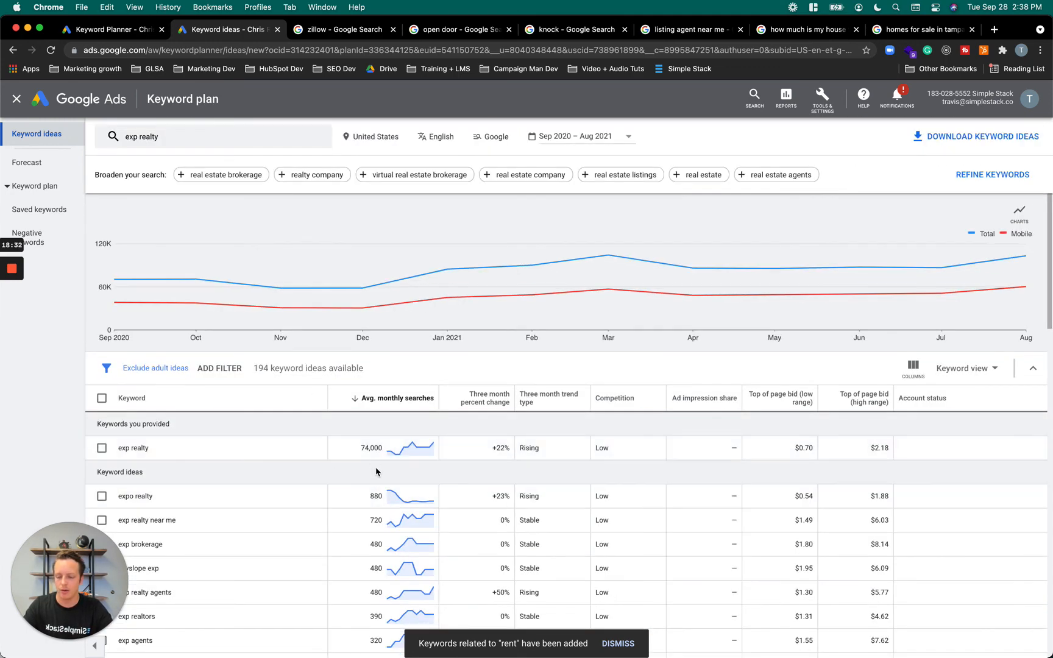
Replace the "exp realty" keyword with "real realestate brokerage" and get its keyword ideas for the United States
click(152, 139)
click(184, 195)
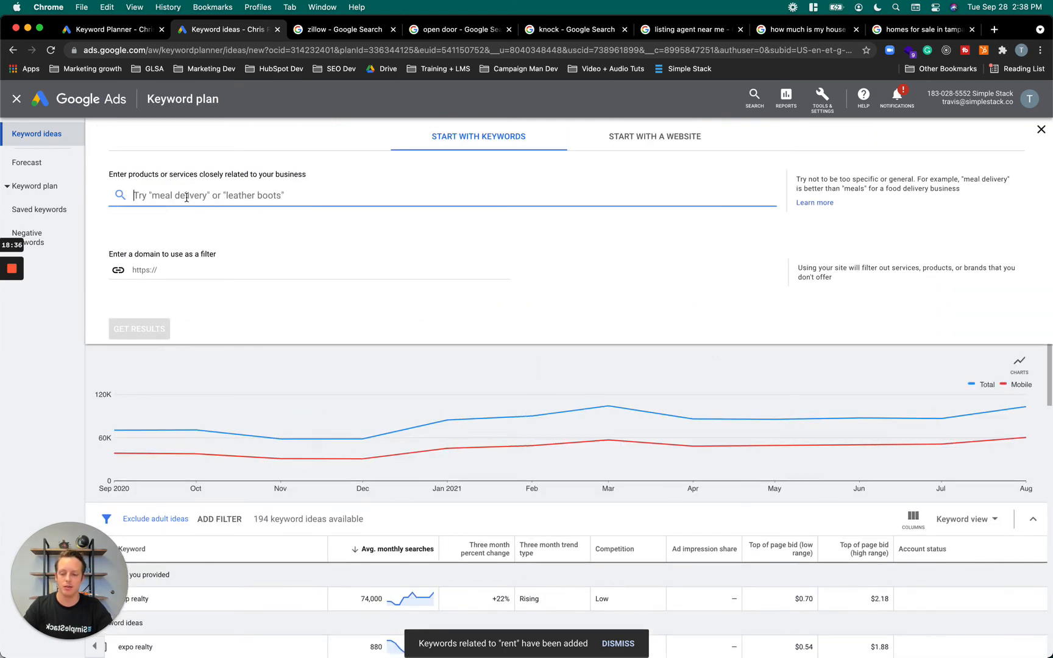
text(real r)
text(e)
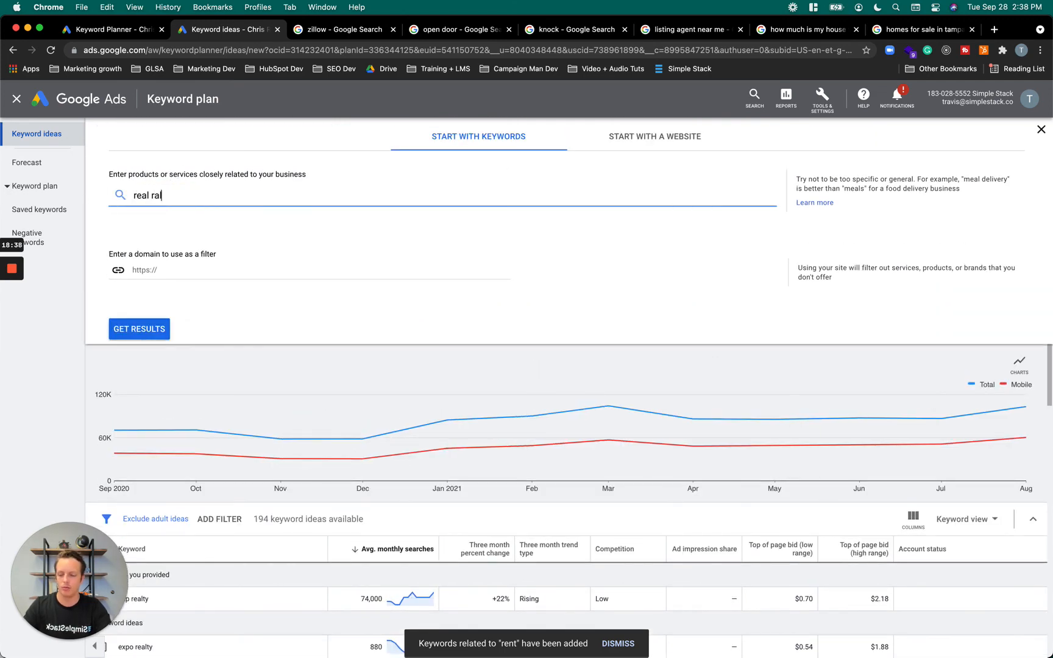
text(a)
key(BackSpace)
key(BackSpace)
text(eake)
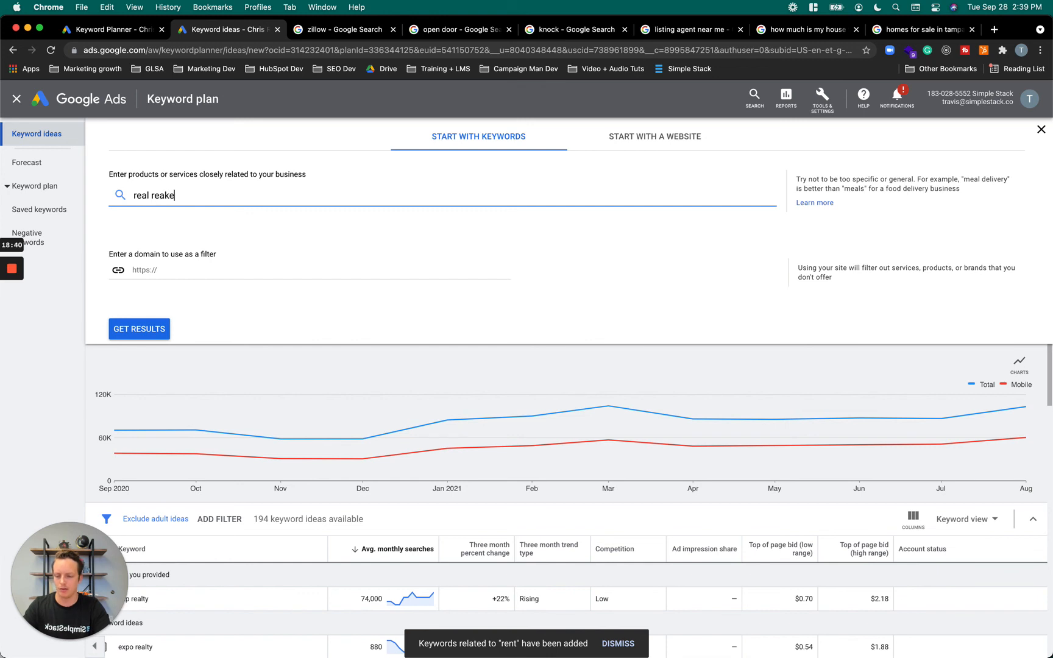
key(BackSpace)
key(BackSpace)
text(lestate brokerage)
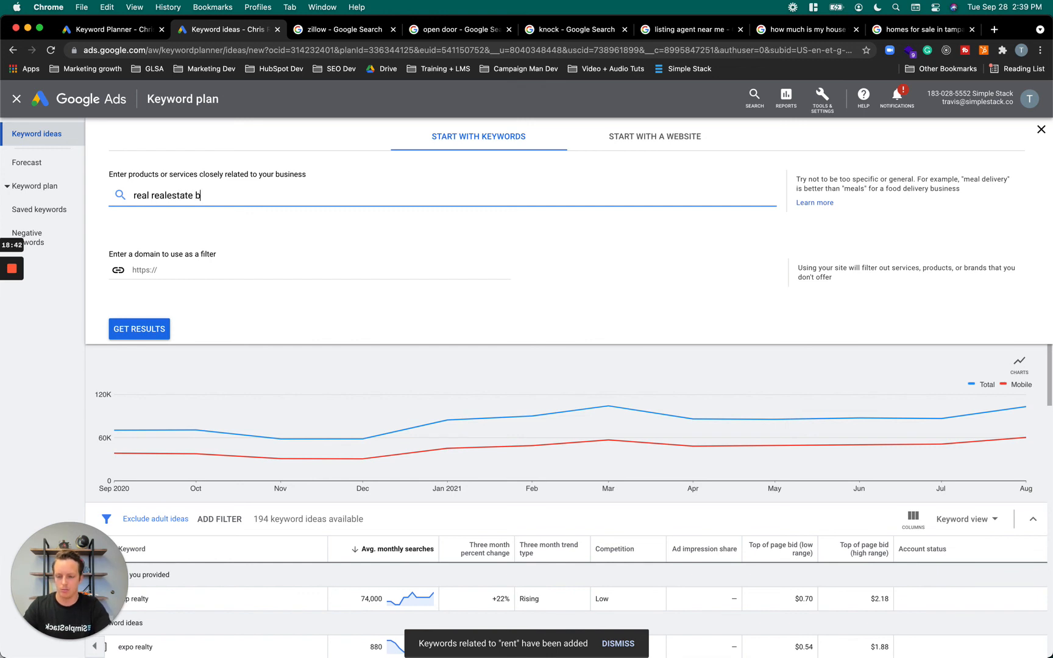
click(137, 330)
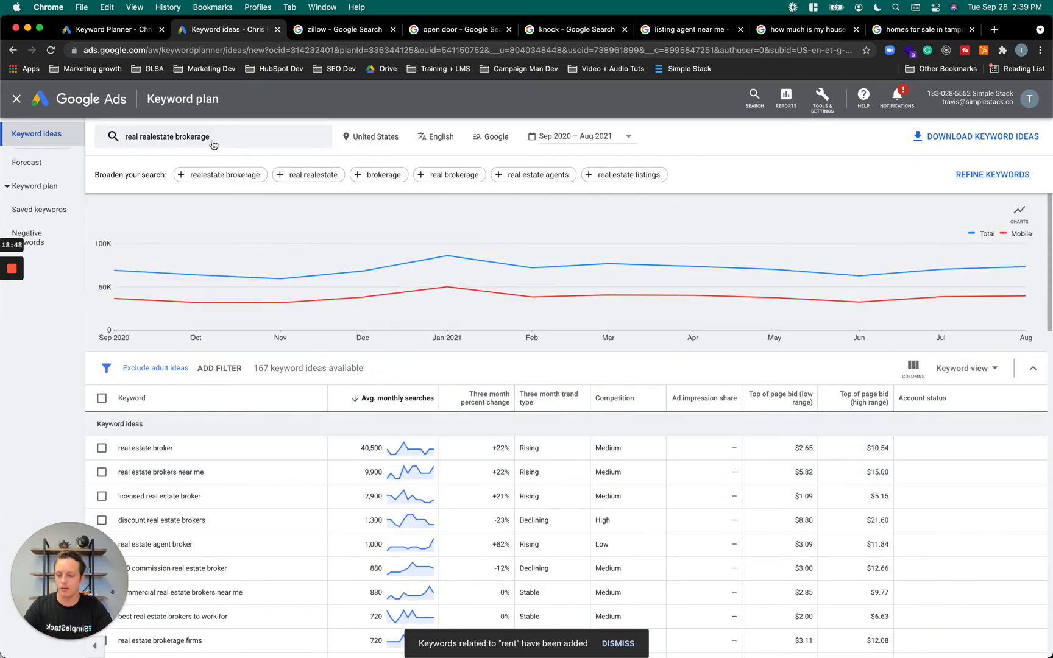
Replace the "real realestate brokerage" keyword with "keller williams" and request its keyword ideas for the United States
click(213, 143)
click(239, 193)
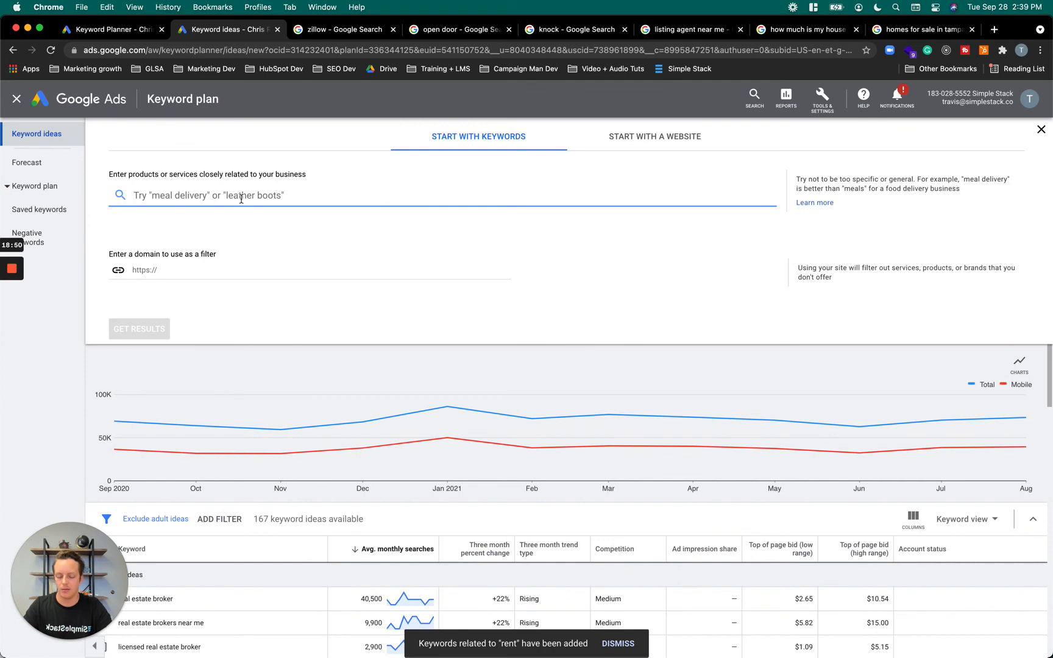
text(keller williams)
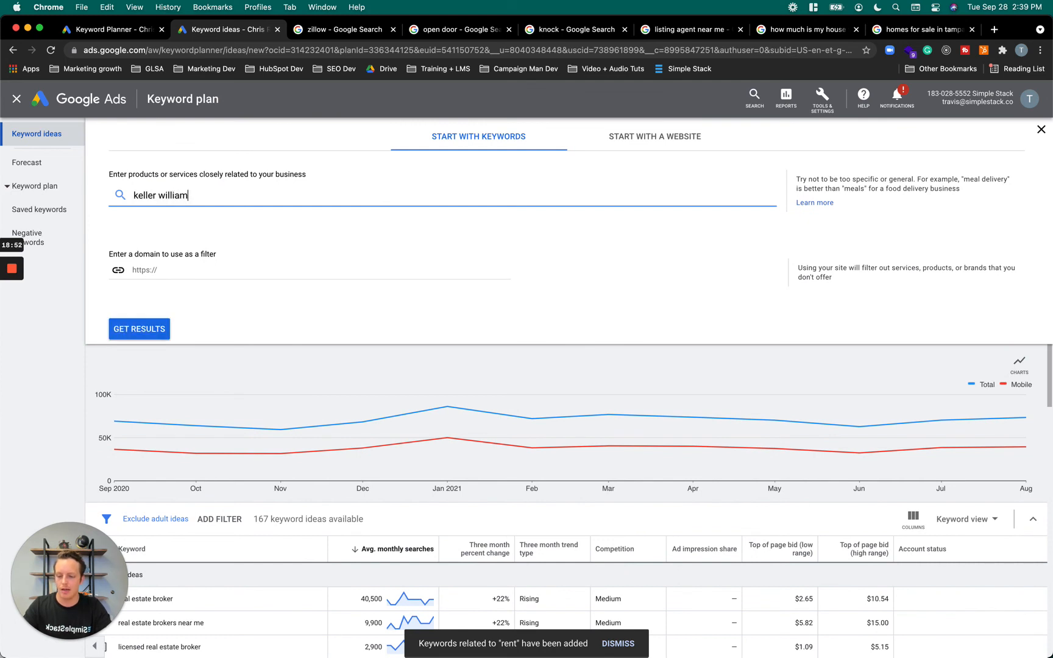
click(153, 322)
click(154, 322)
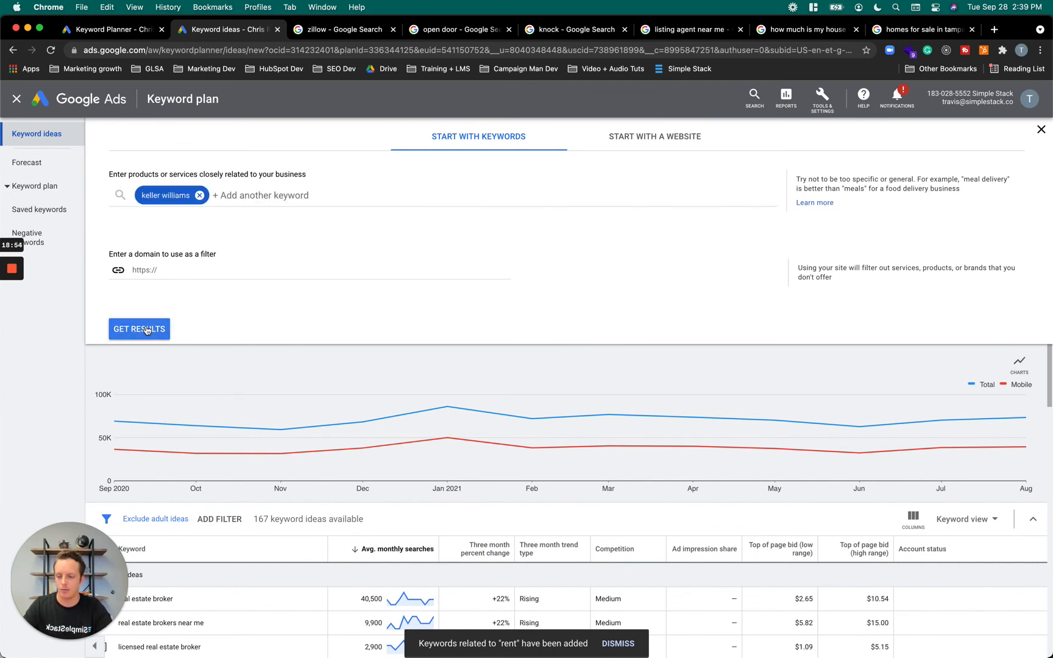